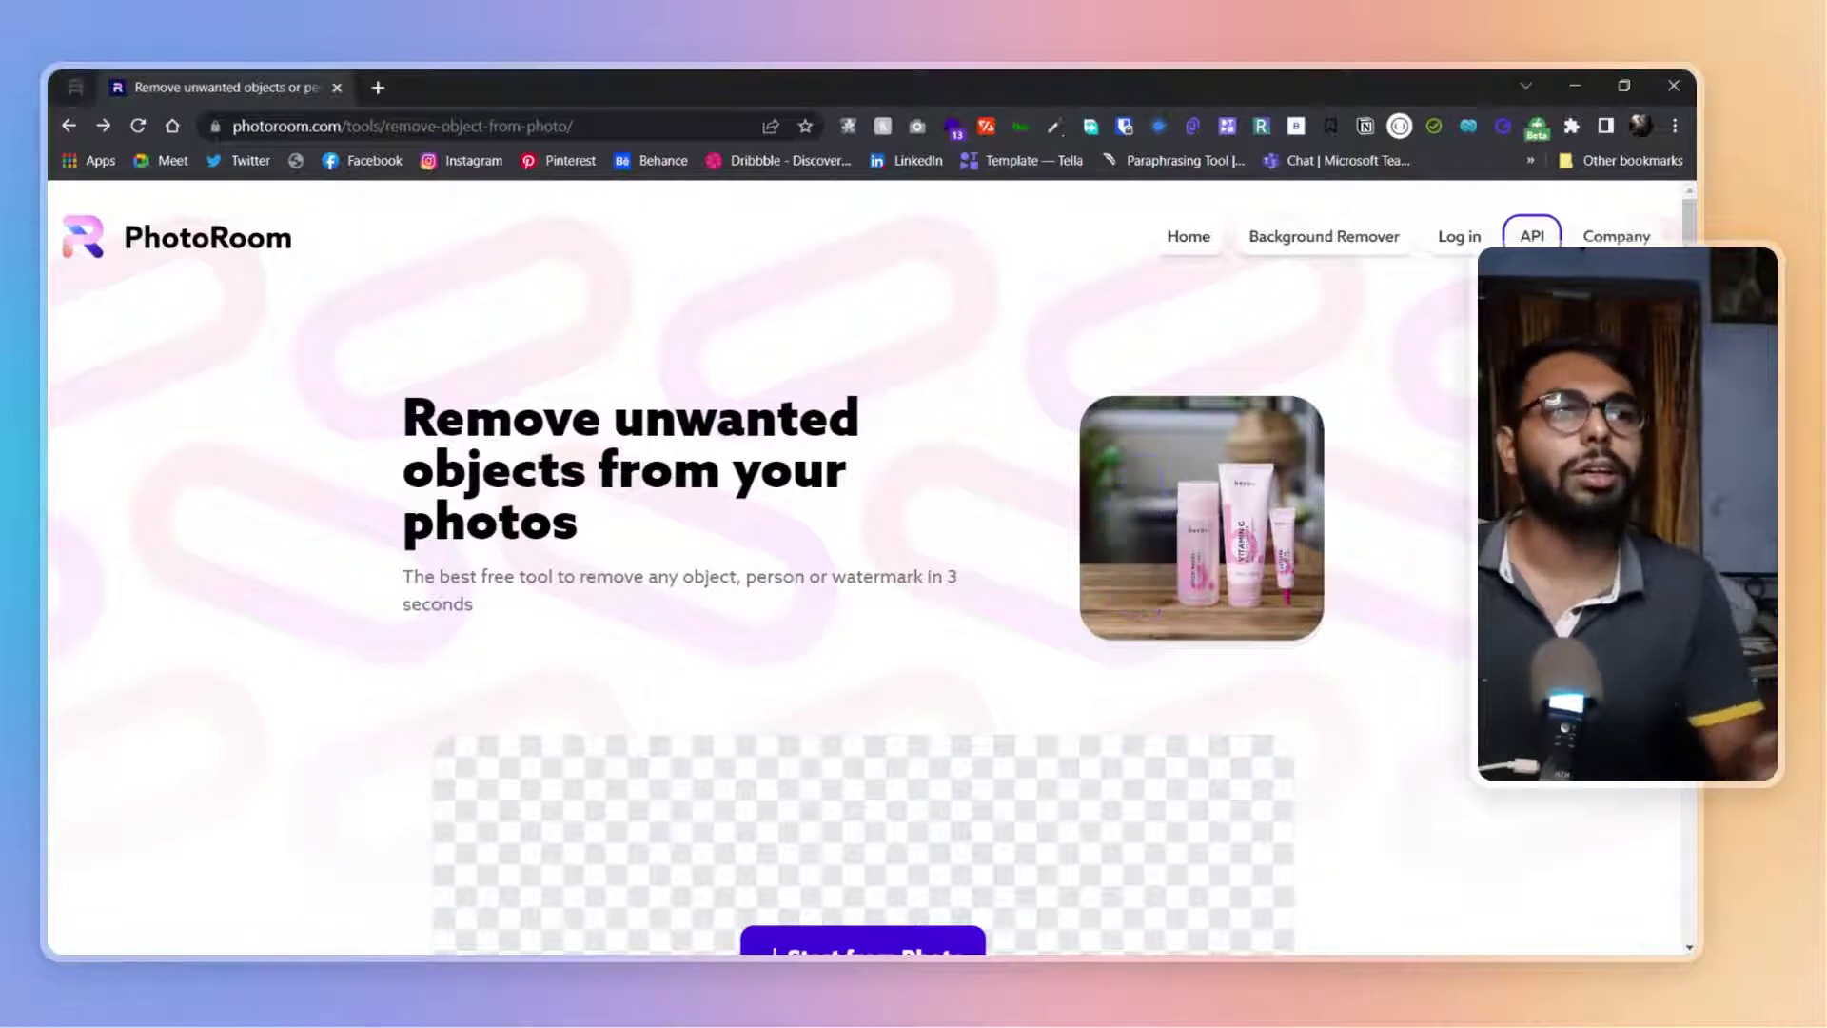
scroll(1112, 218, down, 3)
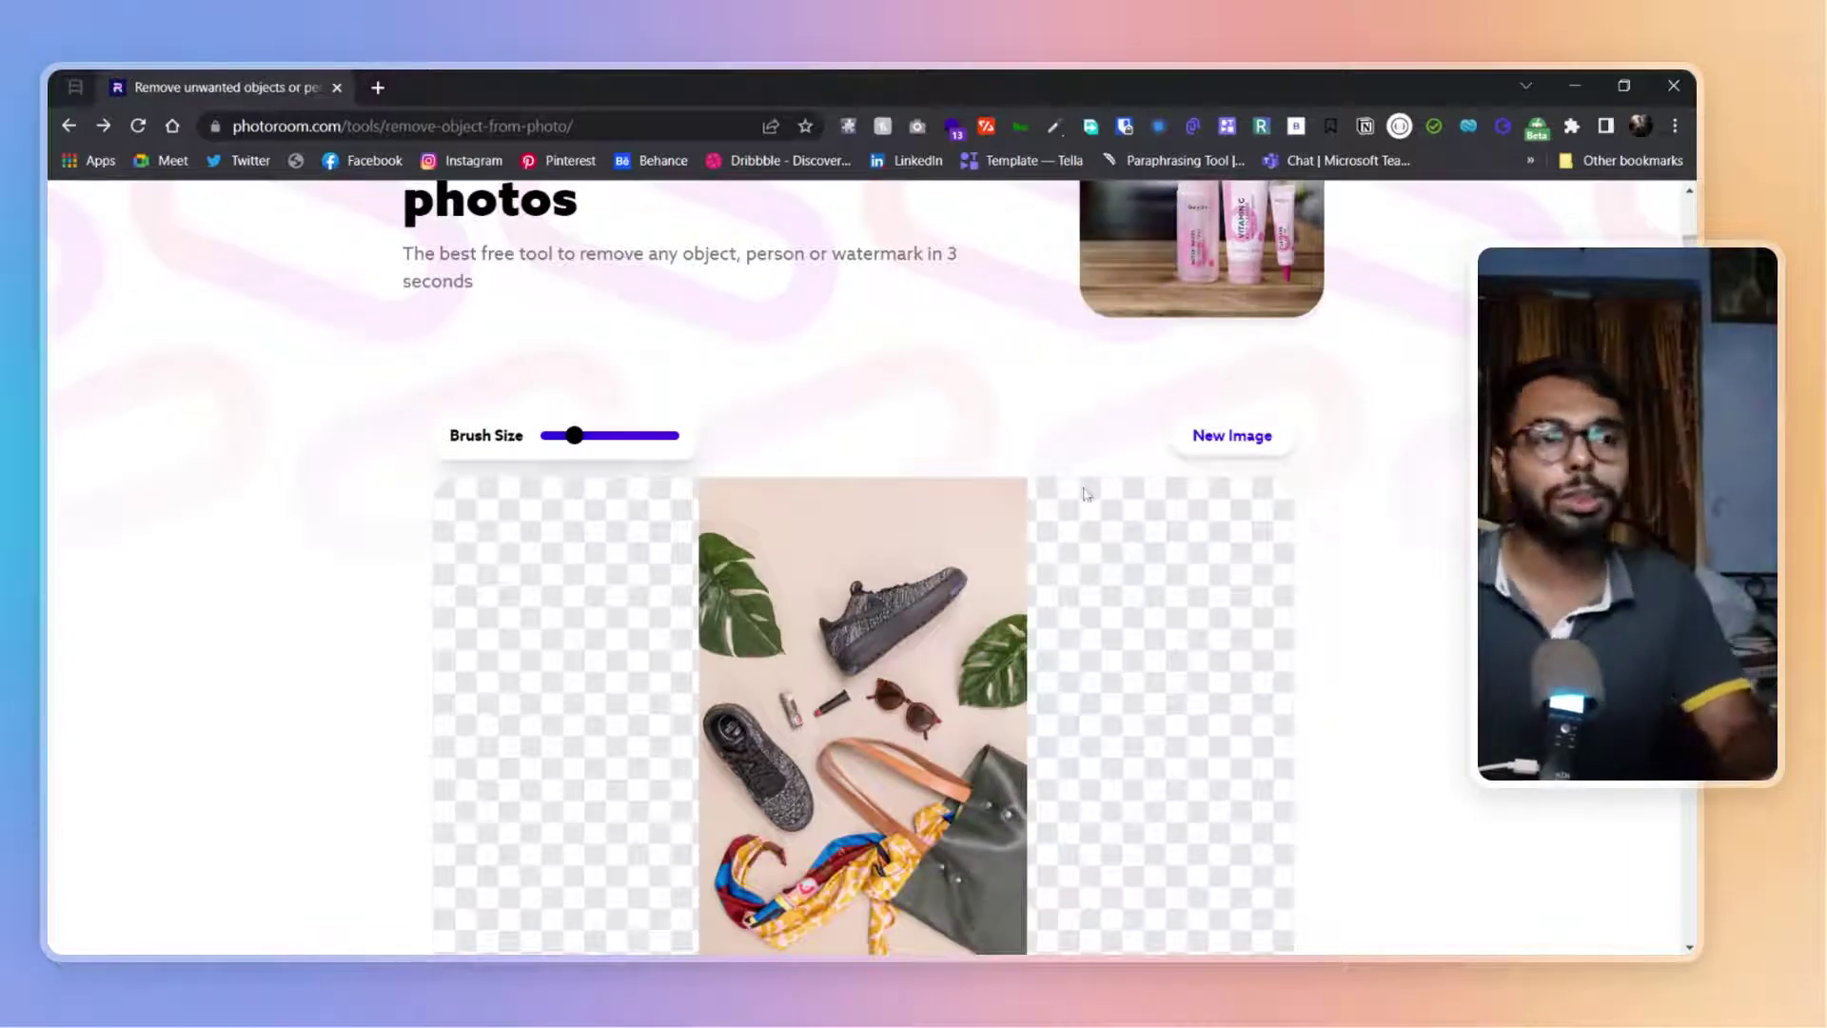
scroll(1081, 480, down, 1)
scroll(1081, 429, down, 2)
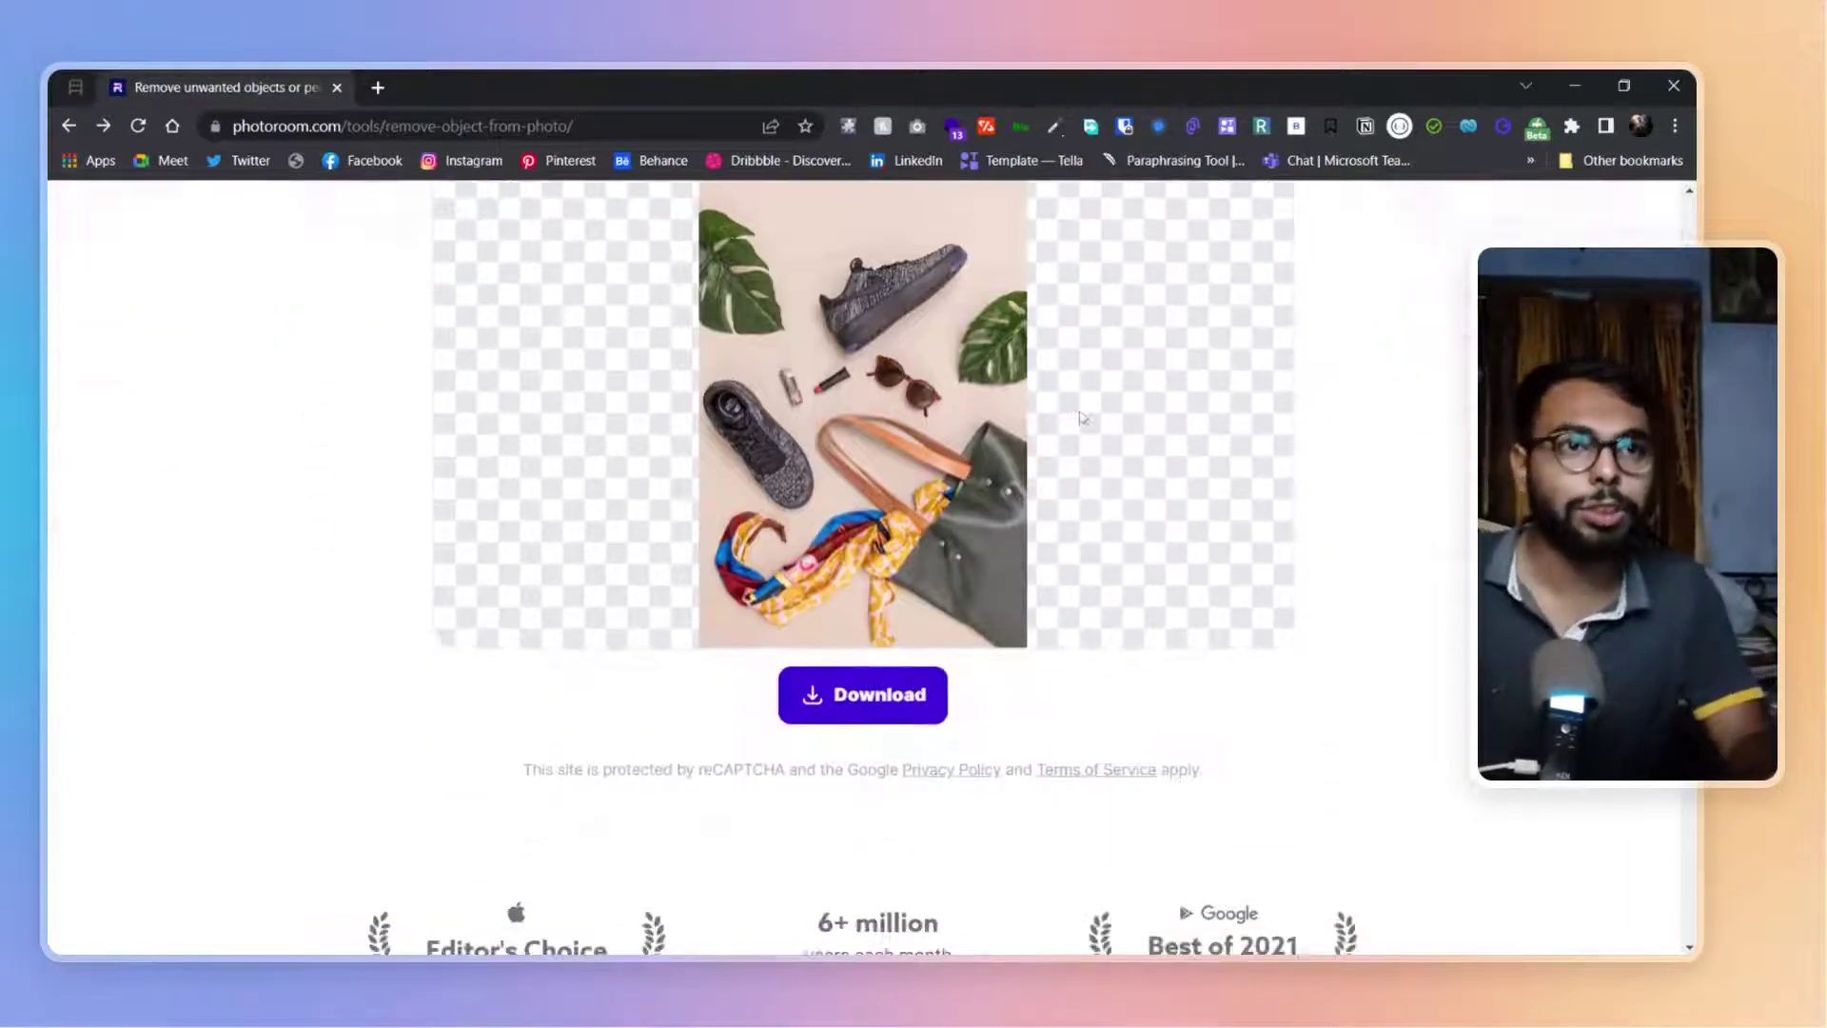
scroll(751, 361, up, 1)
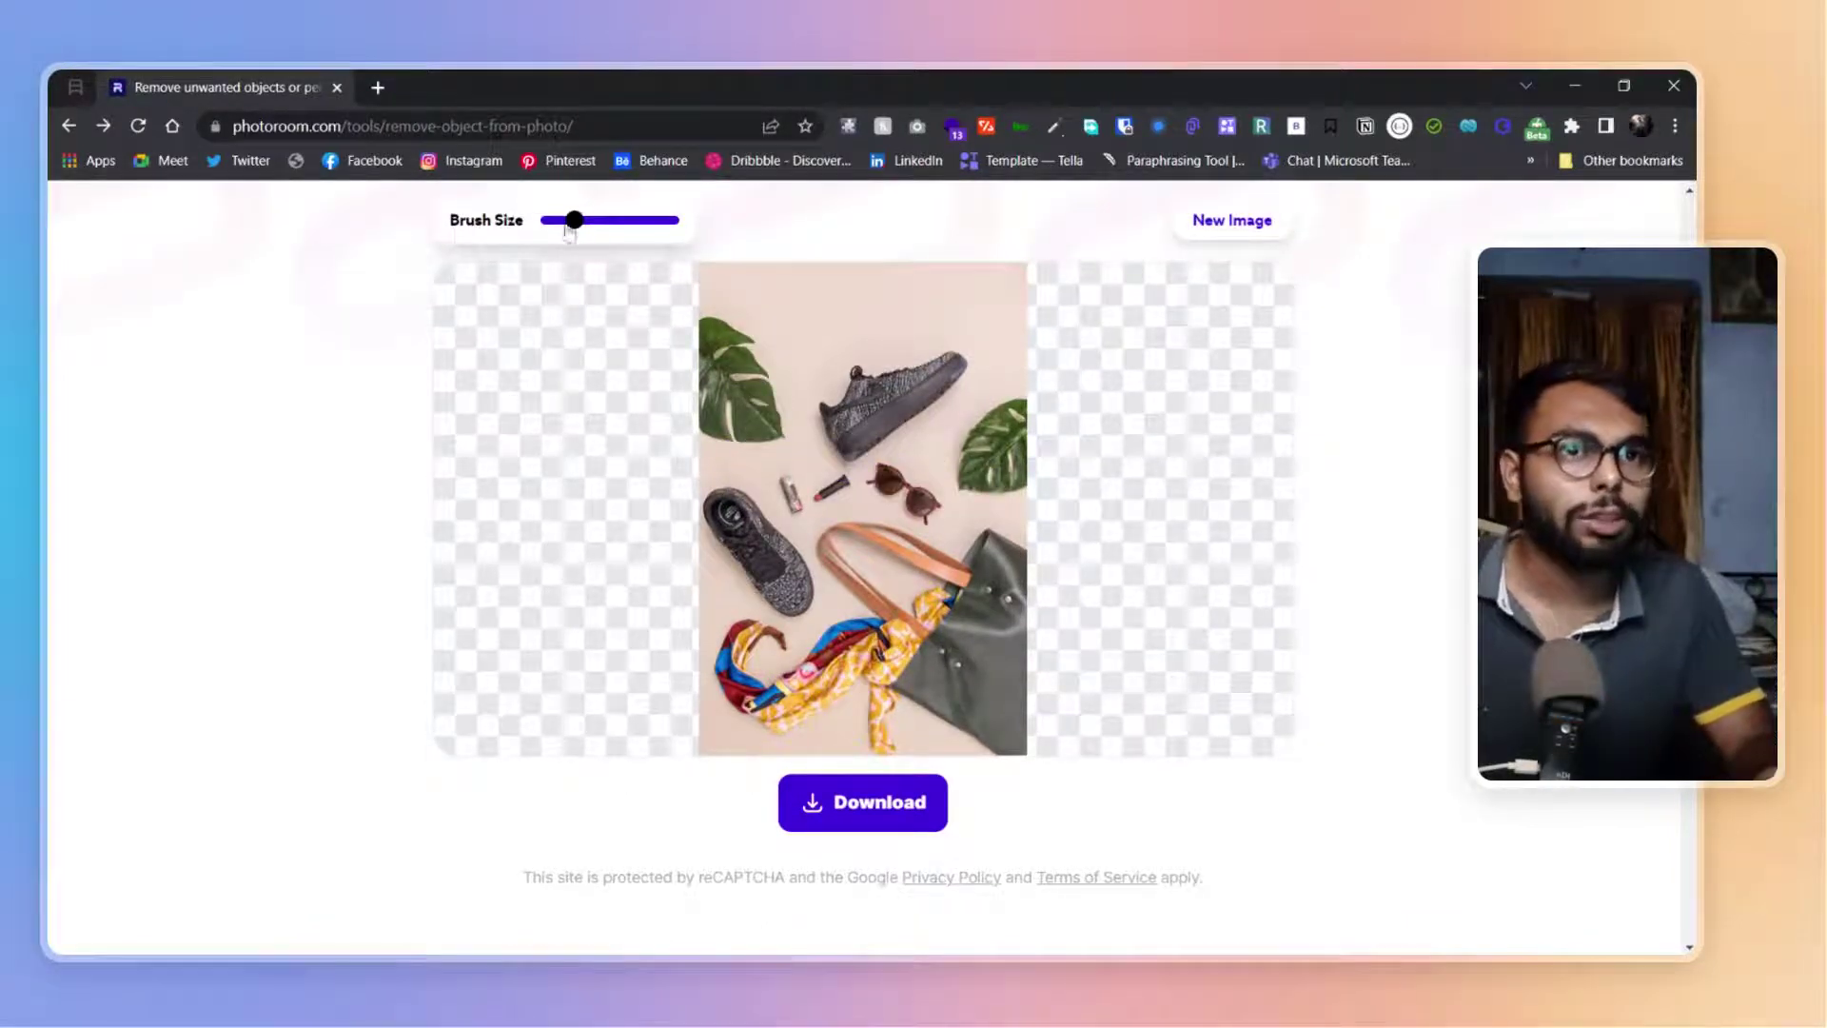
Try larger and smaller Brush Size settings for erasing the sunglasses.
mouse_move(567, 233)
mouse_down()
mouse_move(600, 233)
mouse_move(564, 236)
mouse_up()
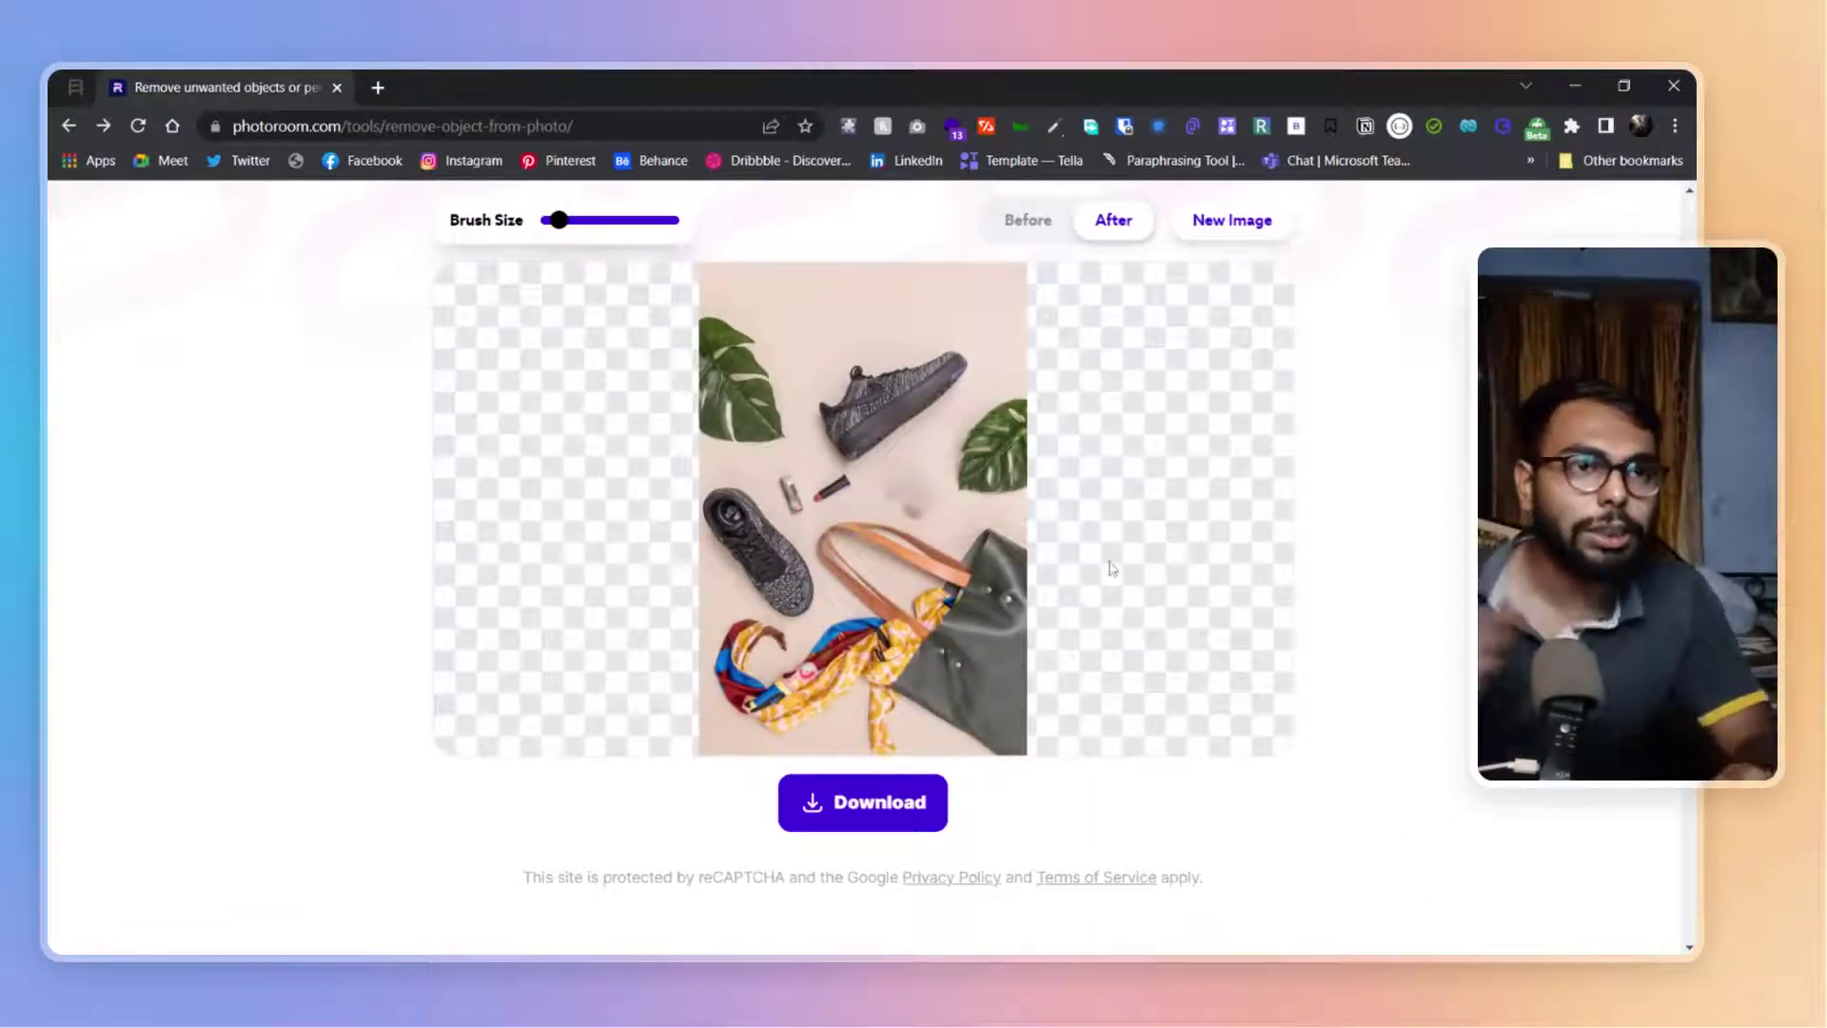
Zoom in and brush away the silver lipstick tube and the spot beside the red lipstick.
key(ctrl+plus)
key(ctrl+plus)
scroll(981, 569, down, 1)
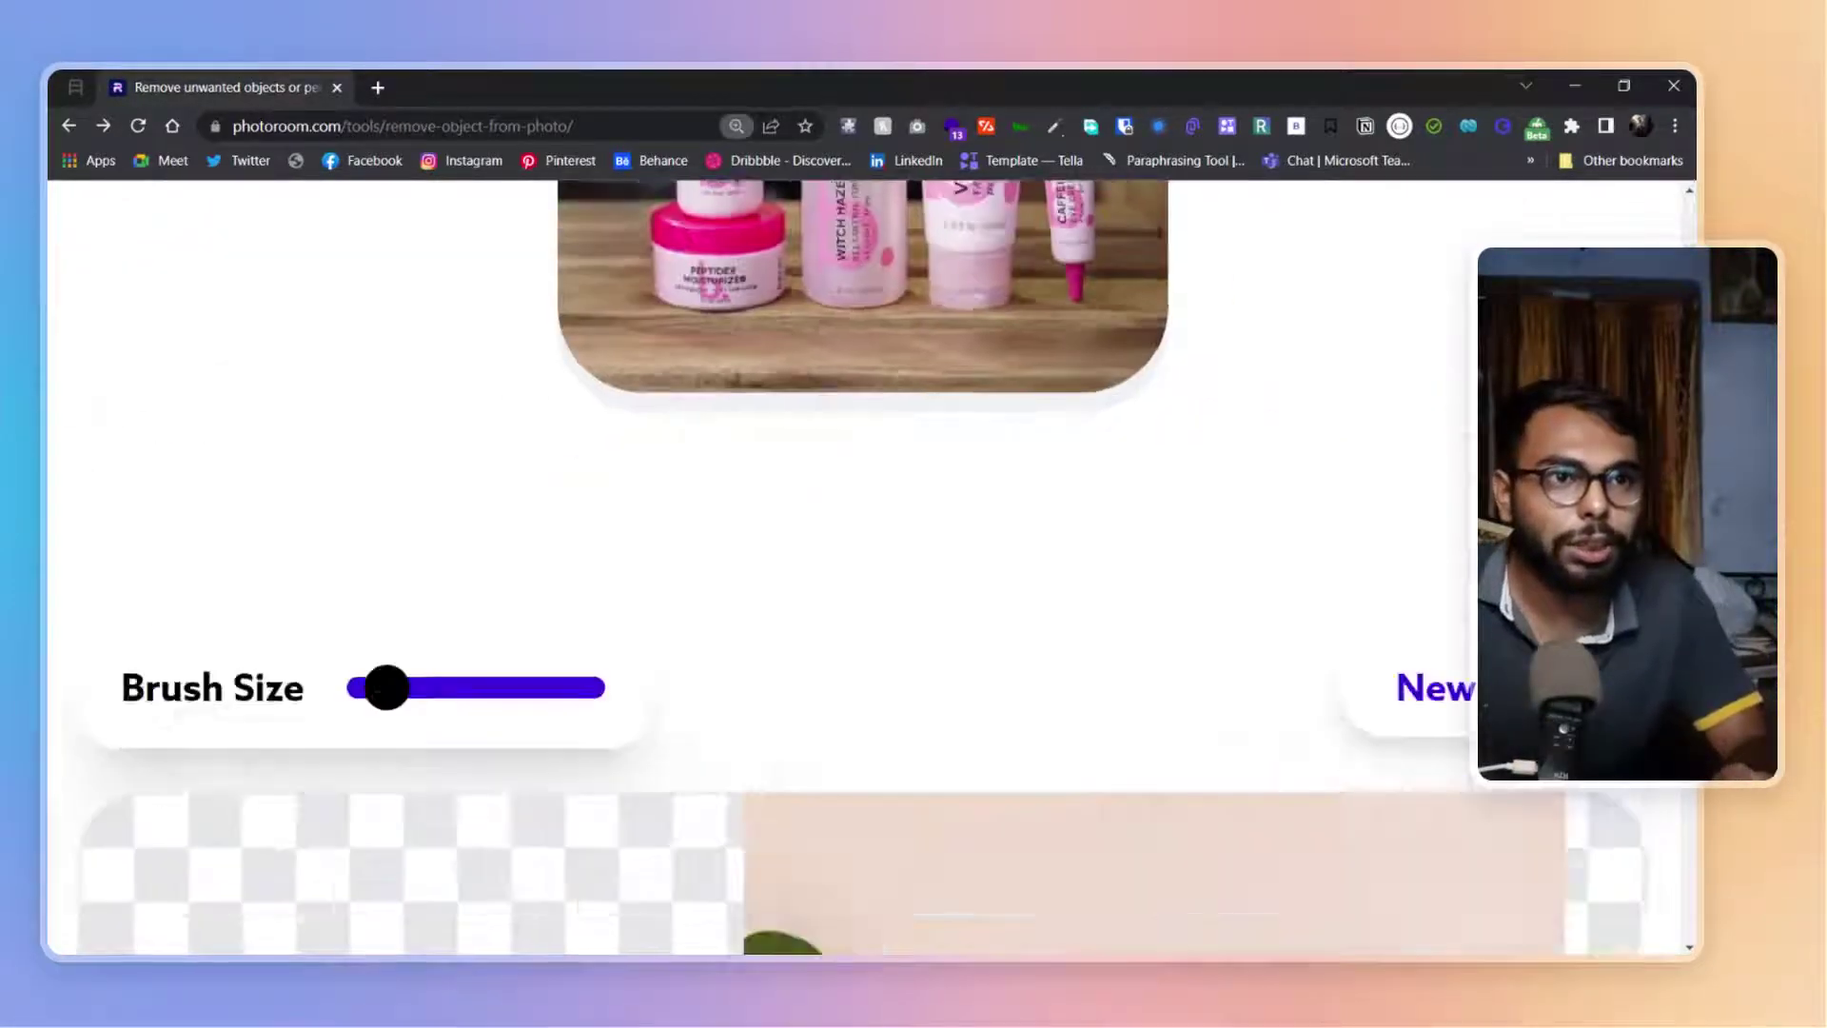
scroll(981, 570, down, 3)
scroll(980, 570, down, 2)
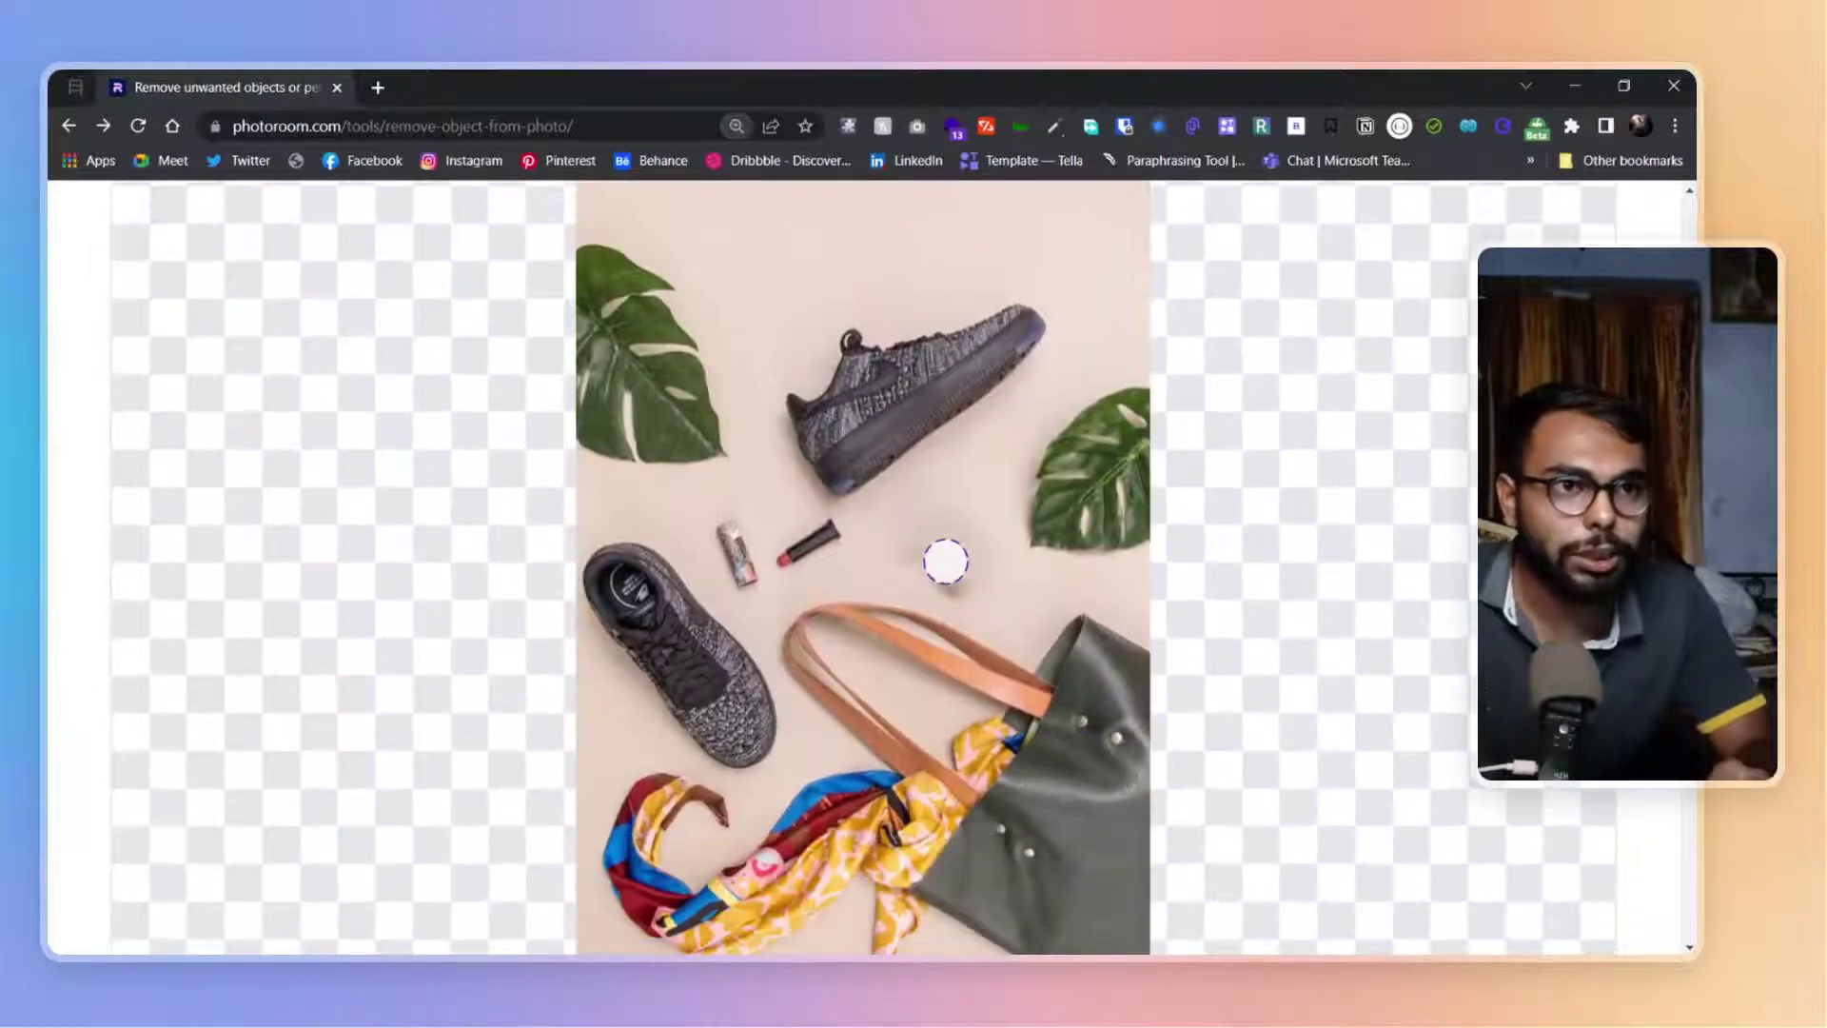
drag(929, 536, 937, 524)
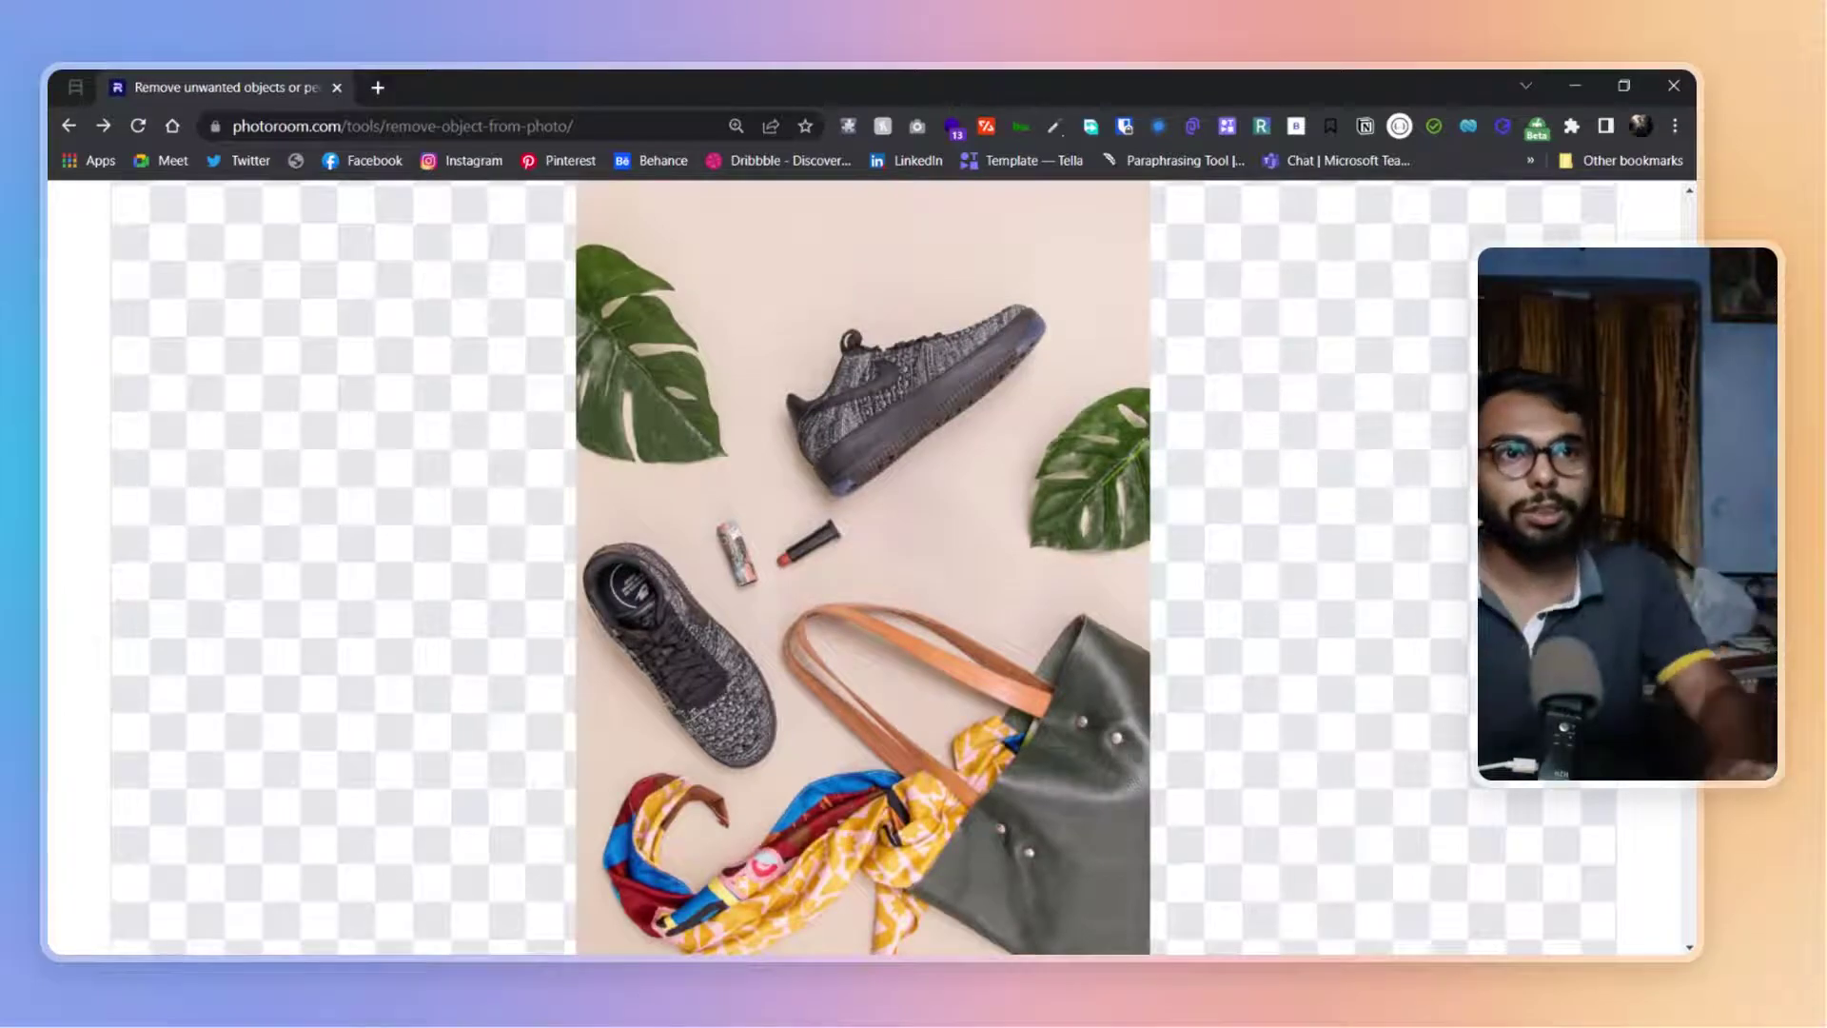
scroll(1279, 475, down, 4)
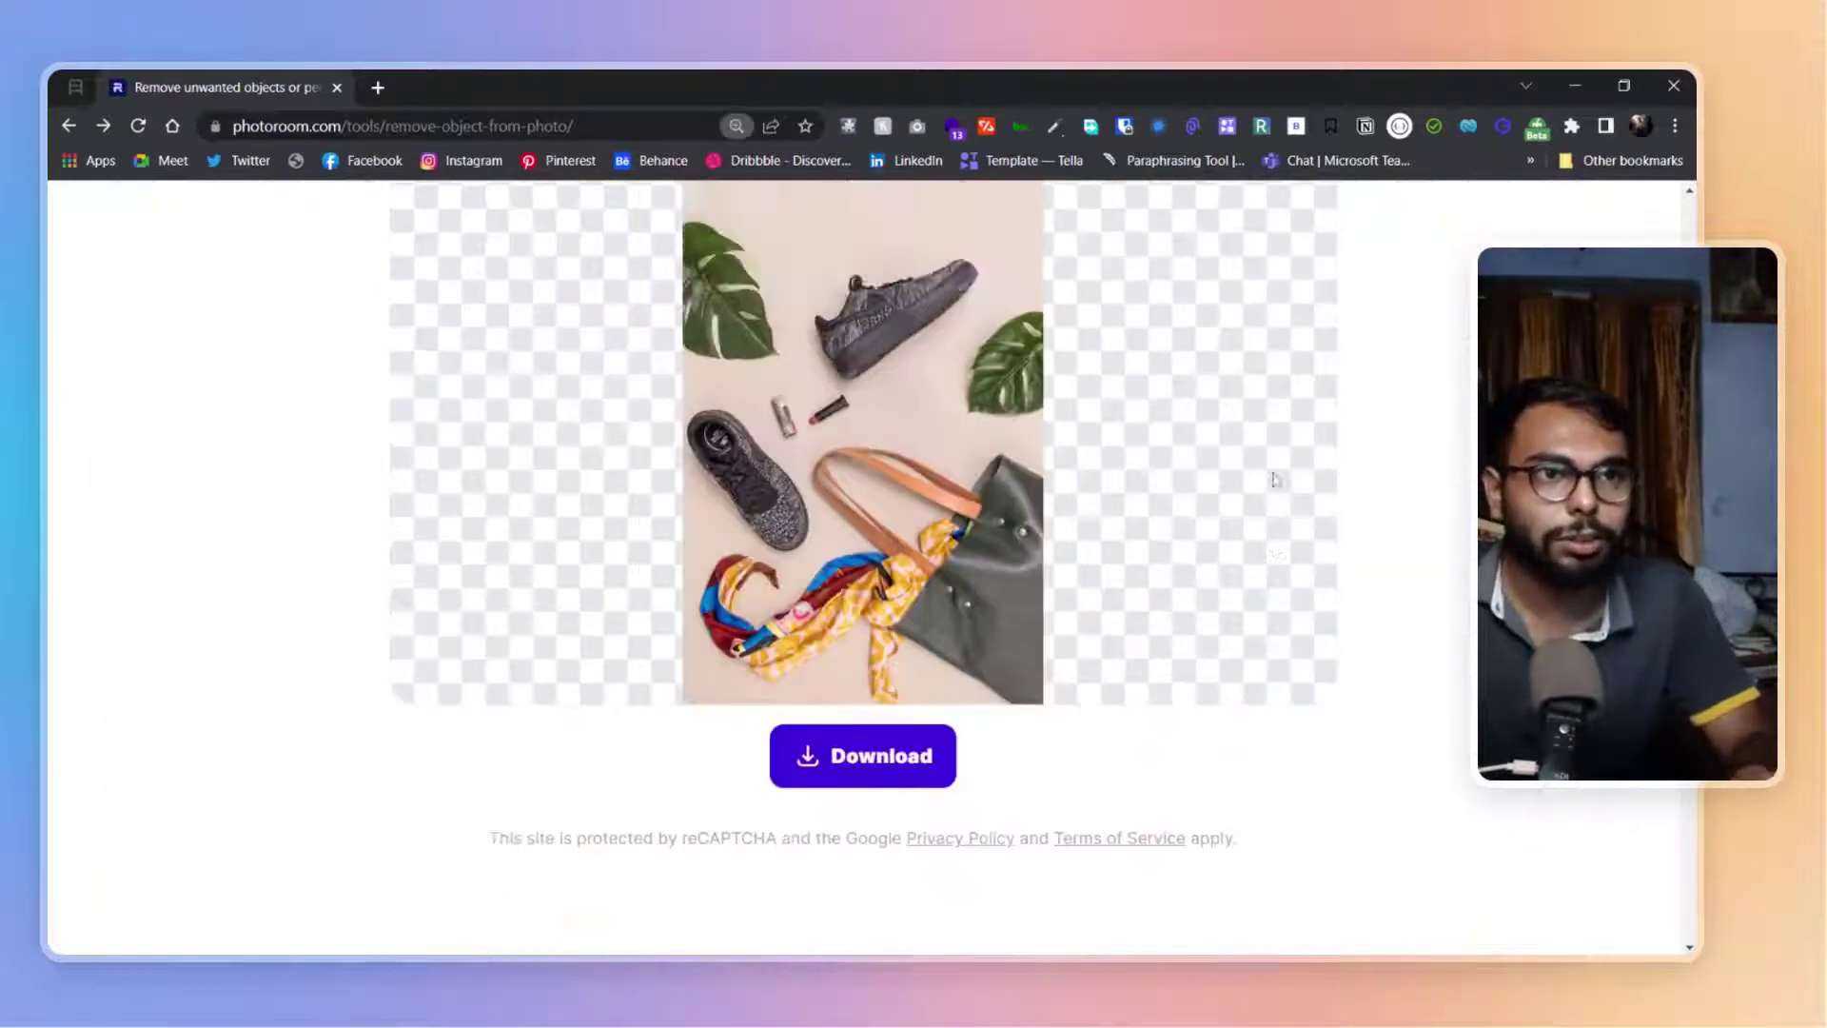
scroll(1240, 479, up, 2)
scroll(893, 613, up, 2)
scroll(892, 612, down, 3)
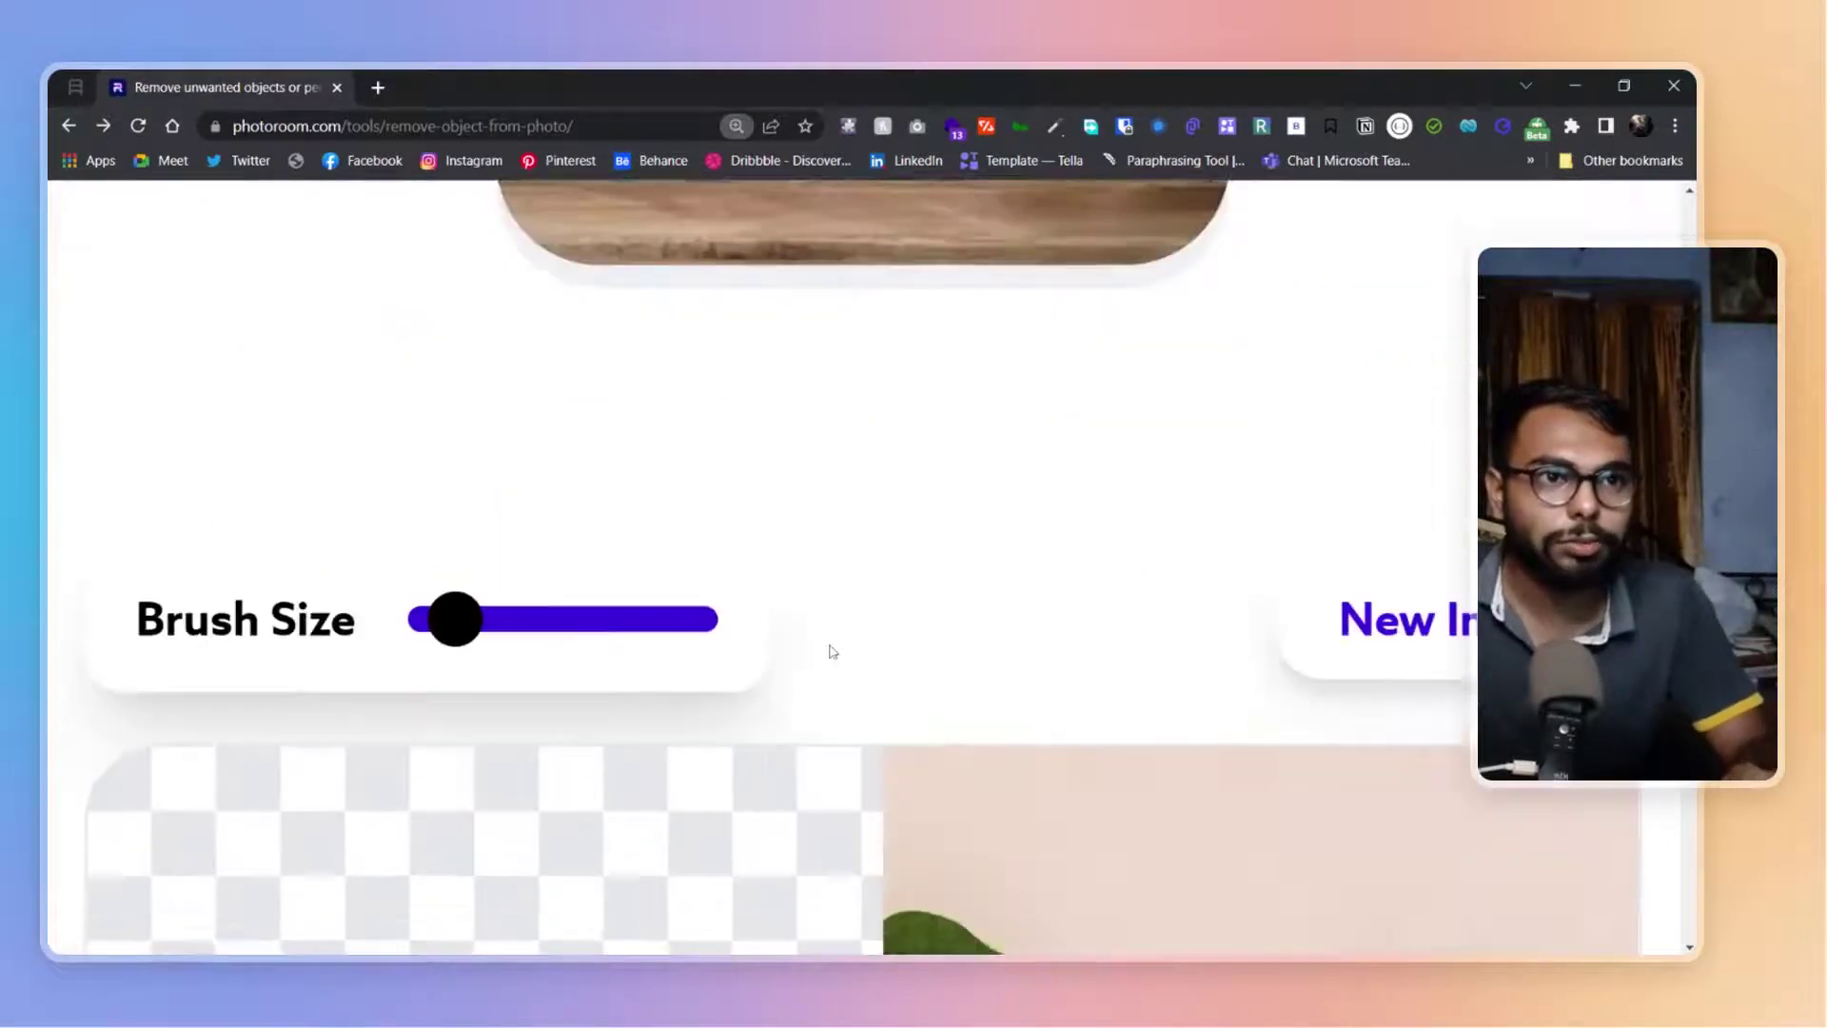
scroll(913, 617, down, 3)
scroll(945, 622, down, 2)
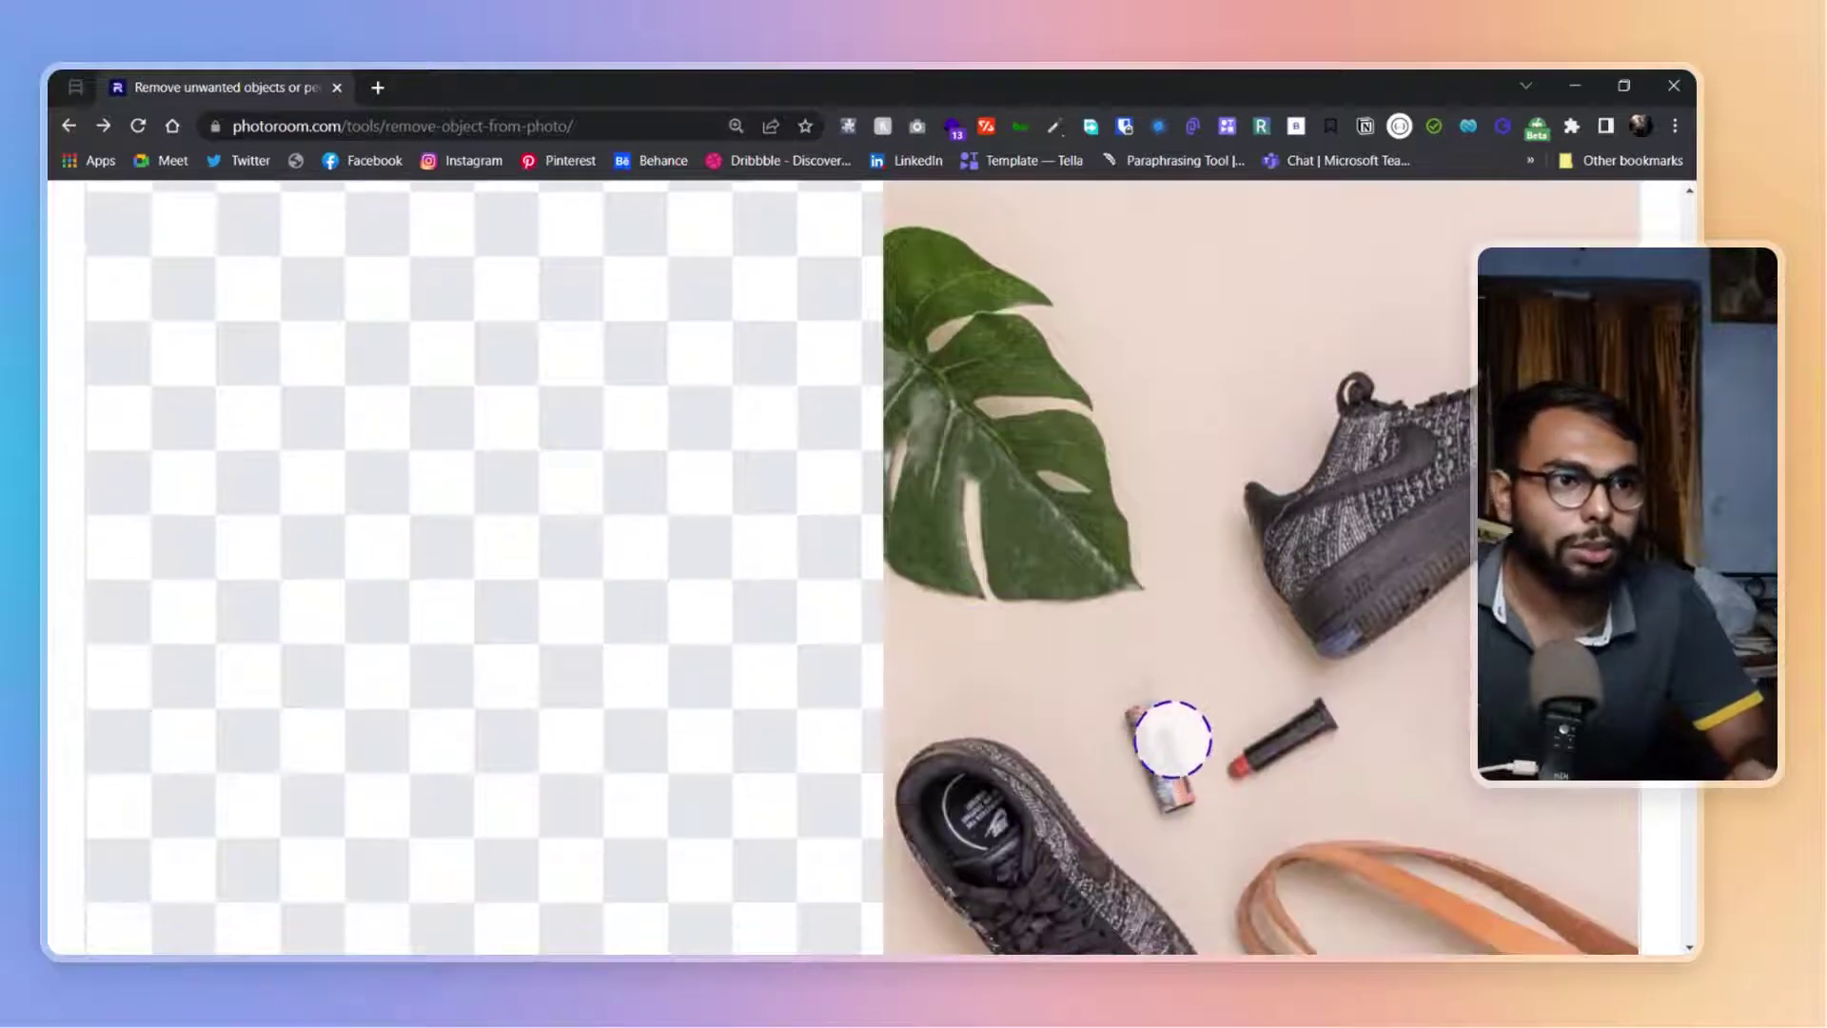
drag(1153, 701, 1174, 779)
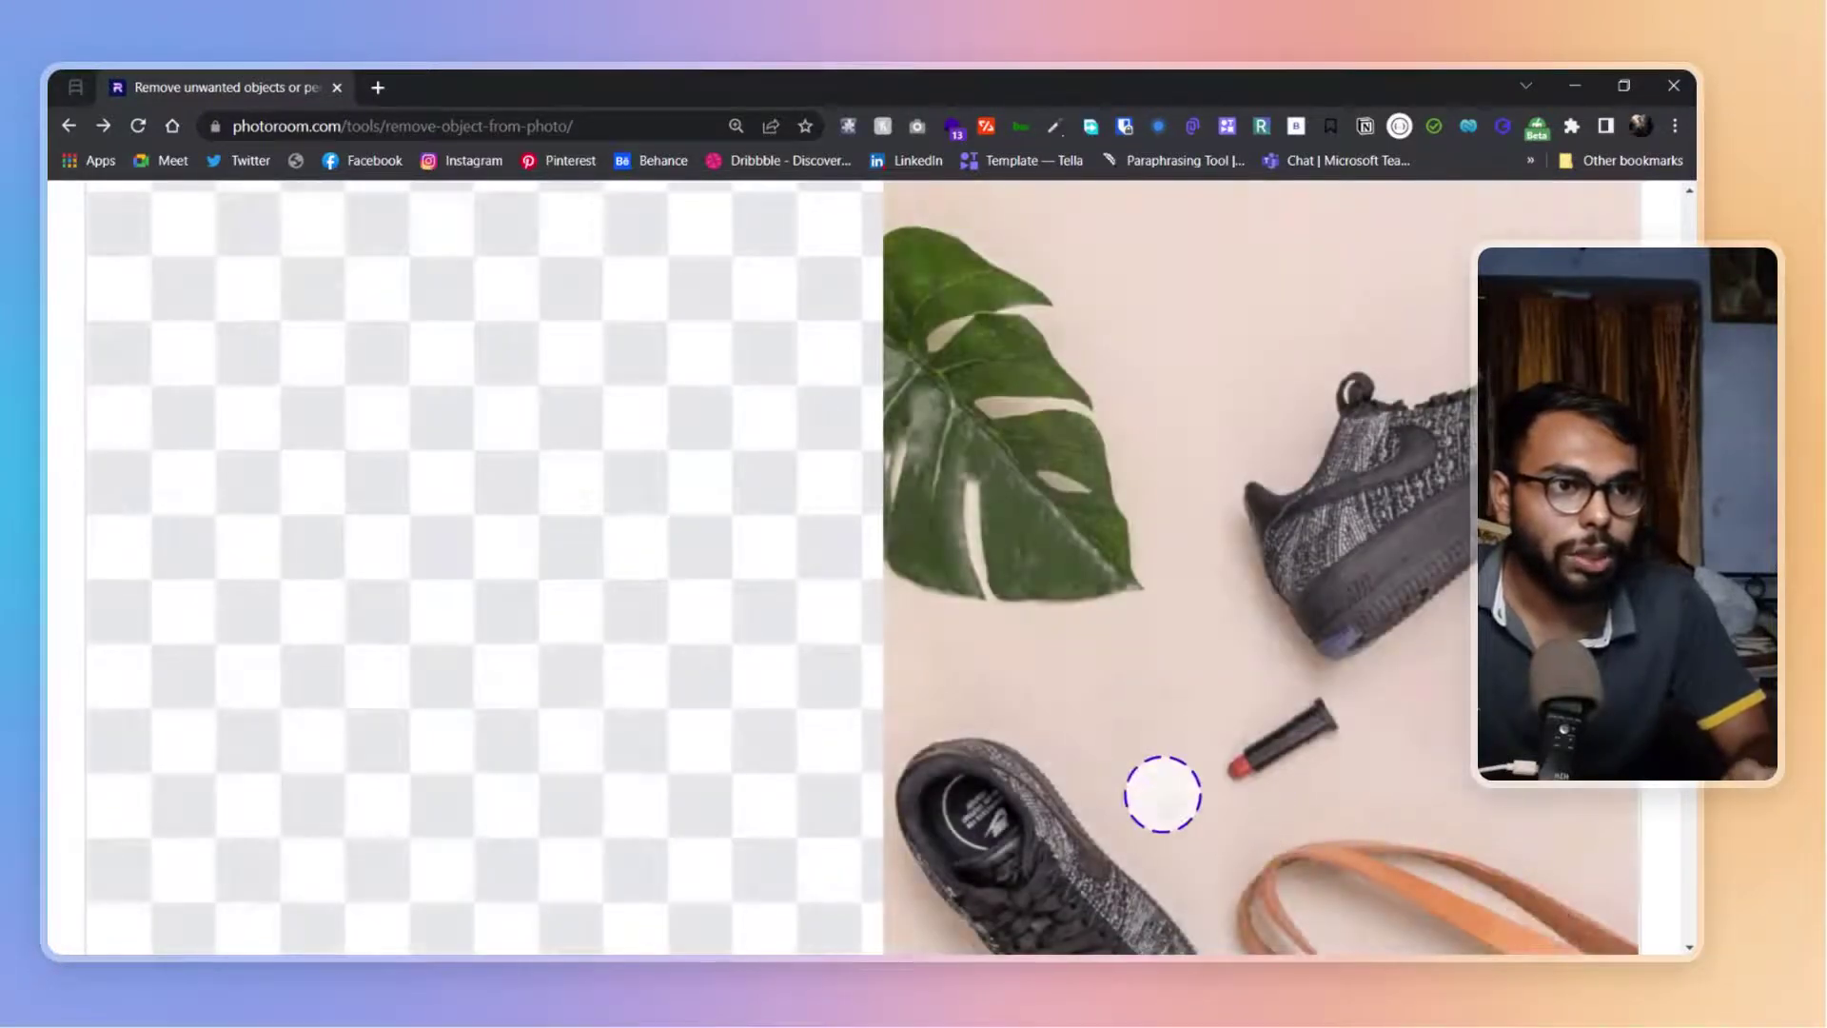
click(1162, 794)
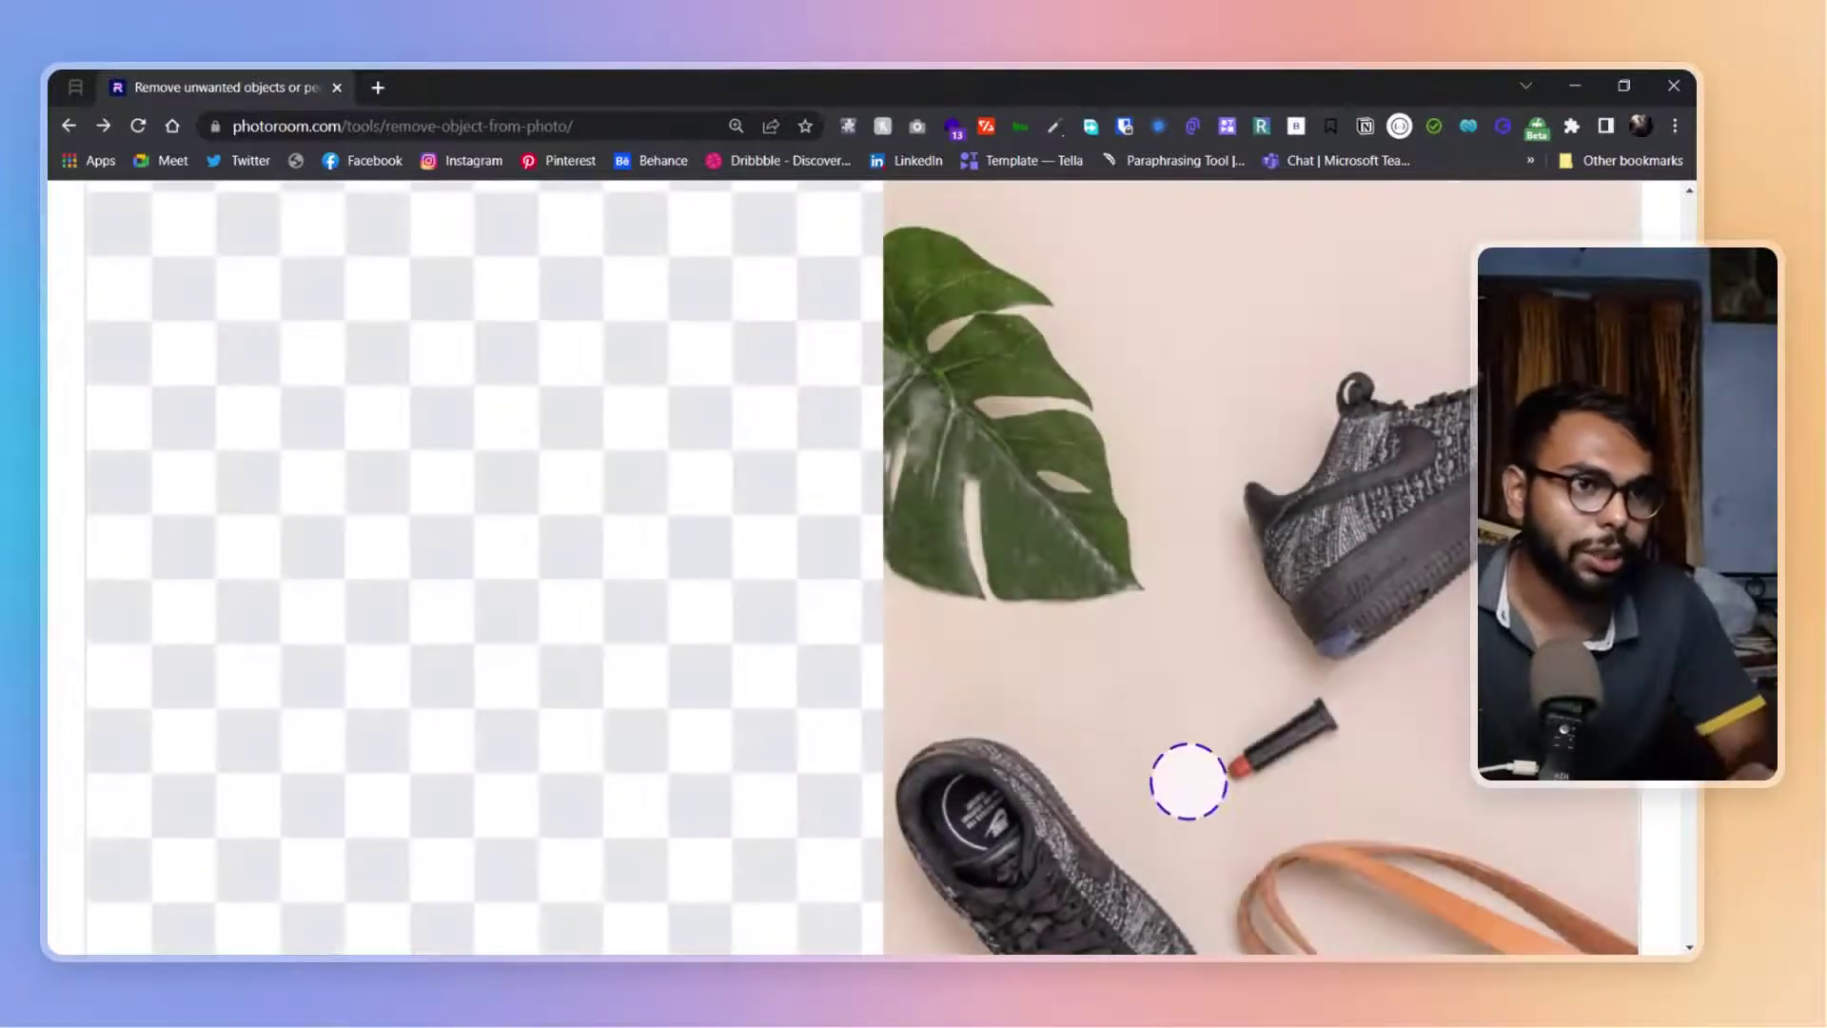
Zoom out to the full photo and toggle Before/After to compare with the original.
key(ctrl+minus)
key(ctrl+minus)
key(ctrl+plus)
key(ctrl+minus)
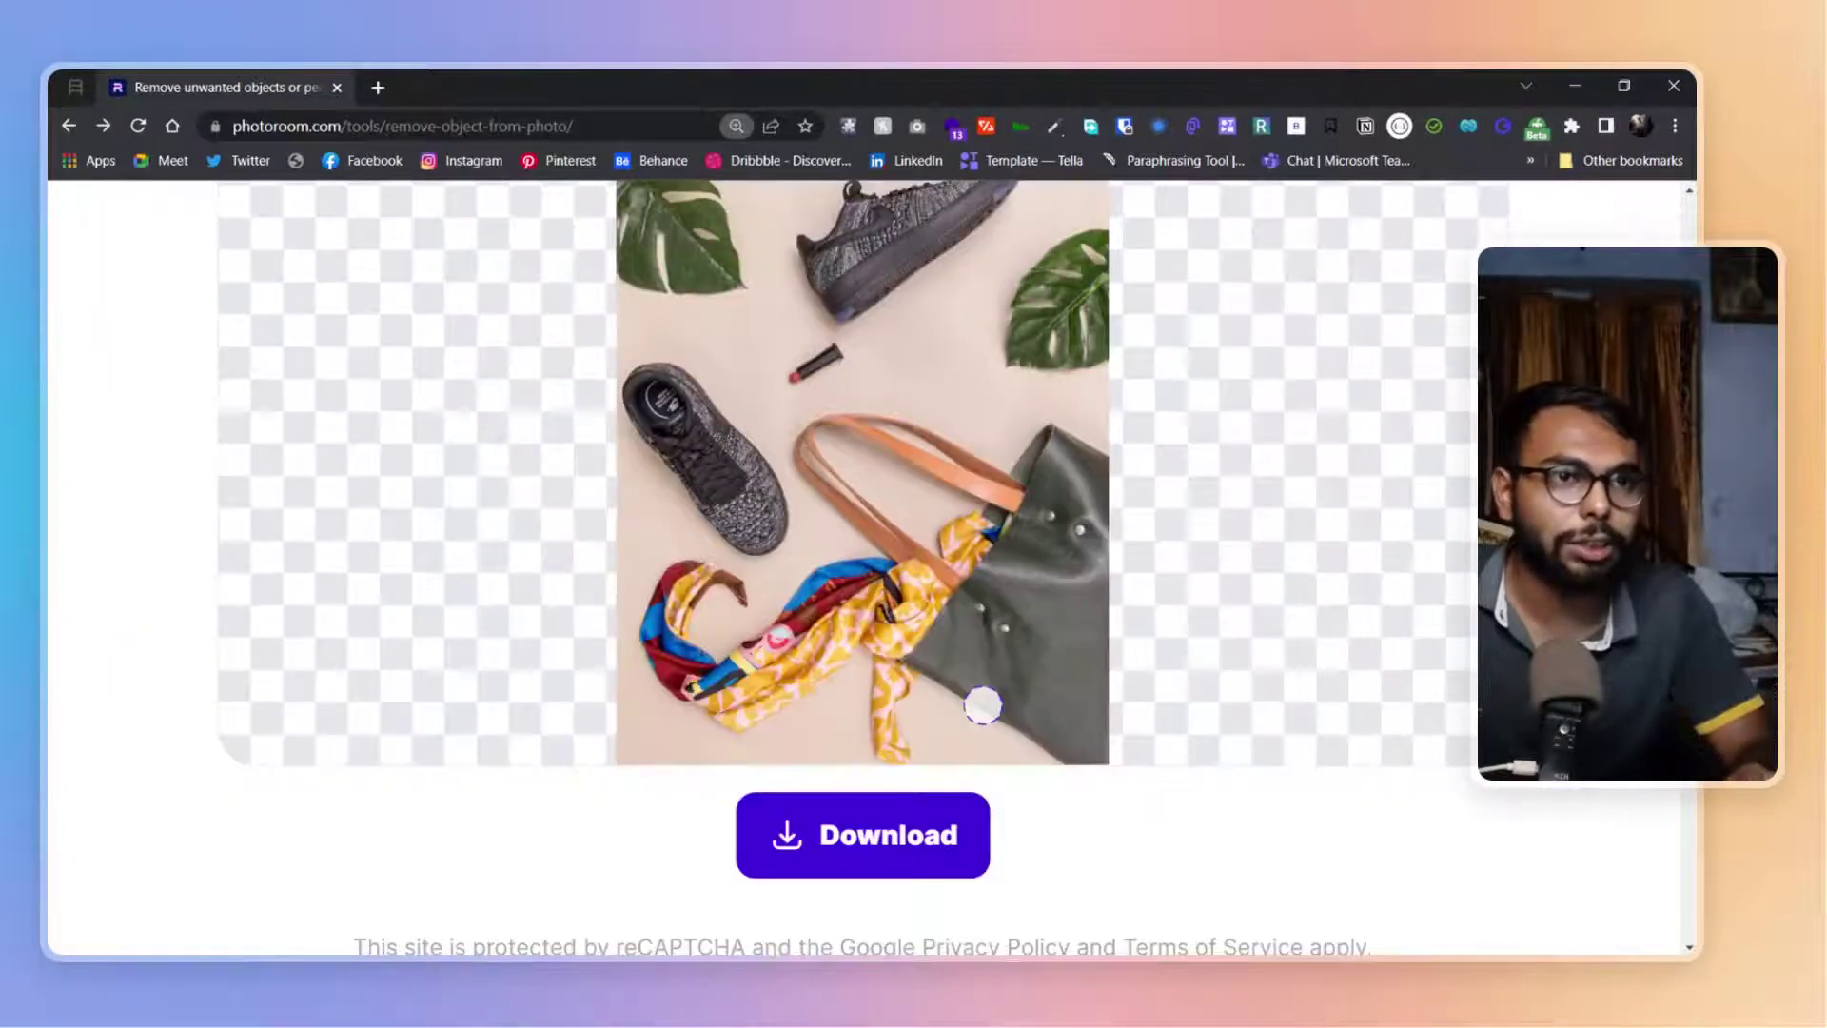
key(ctrl+plus)
key(ctrl+minus)
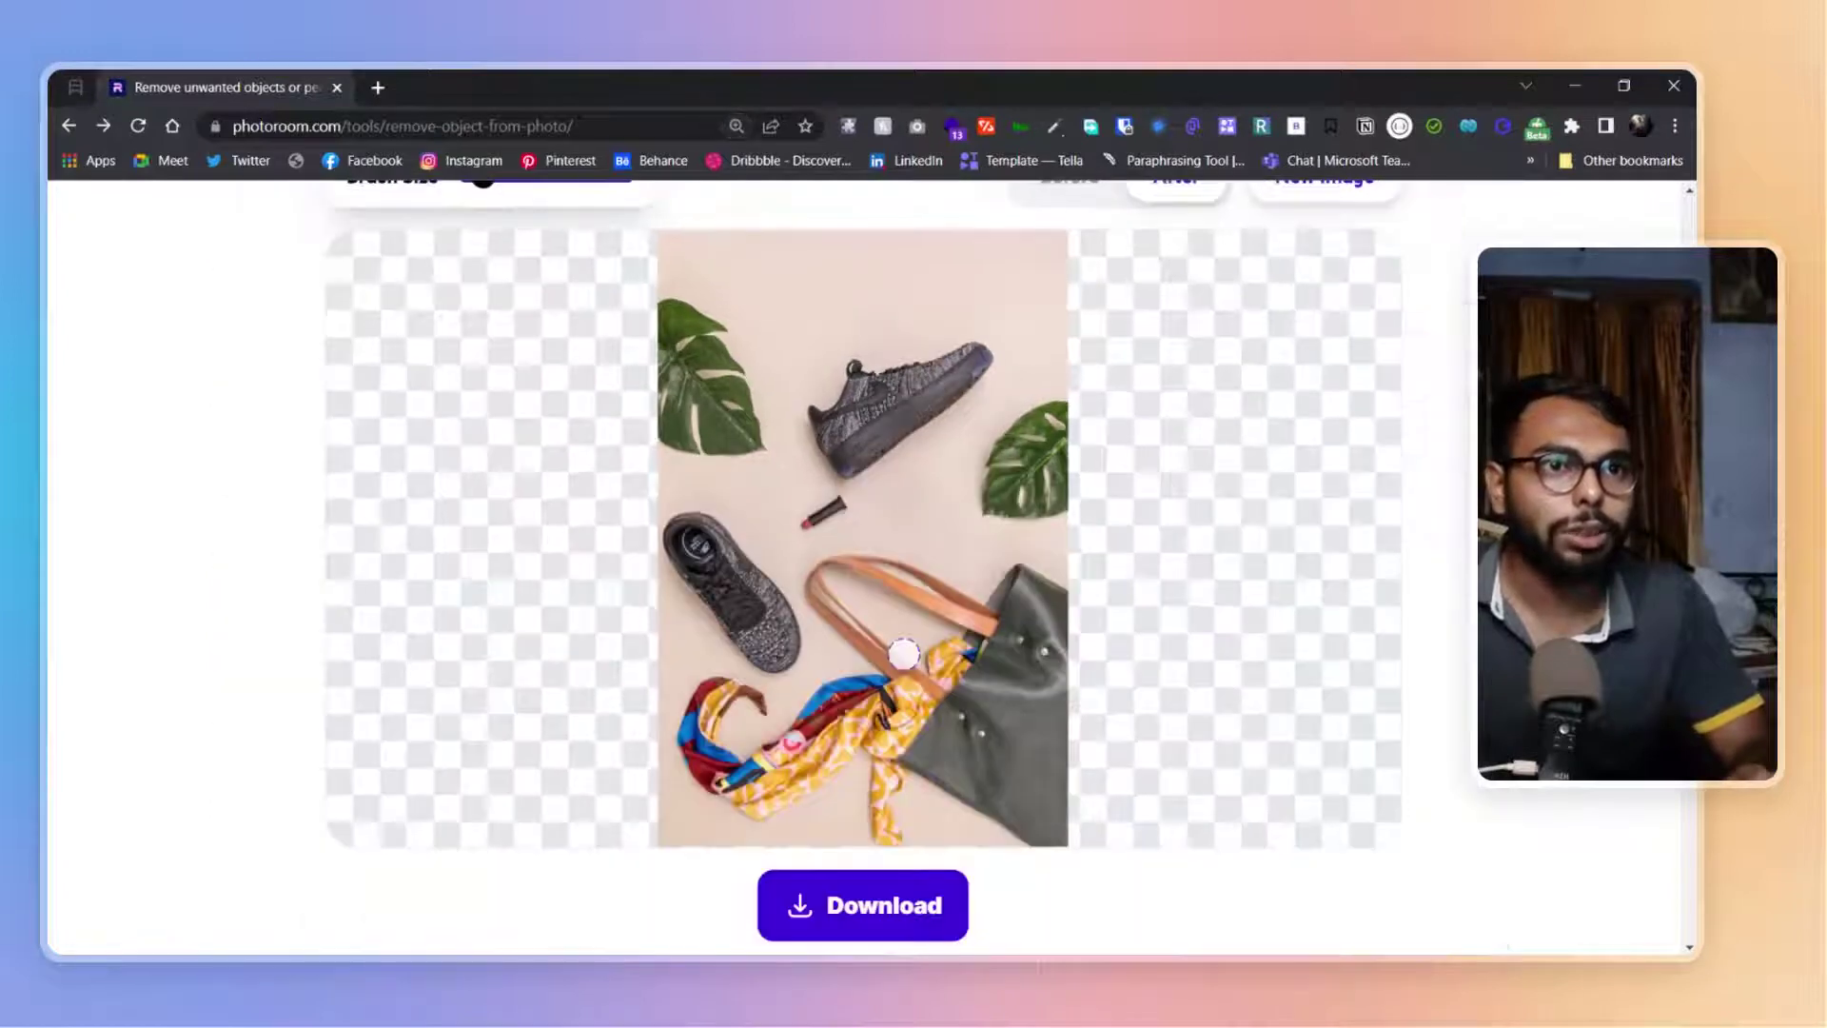
scroll(904, 653, up, 1)
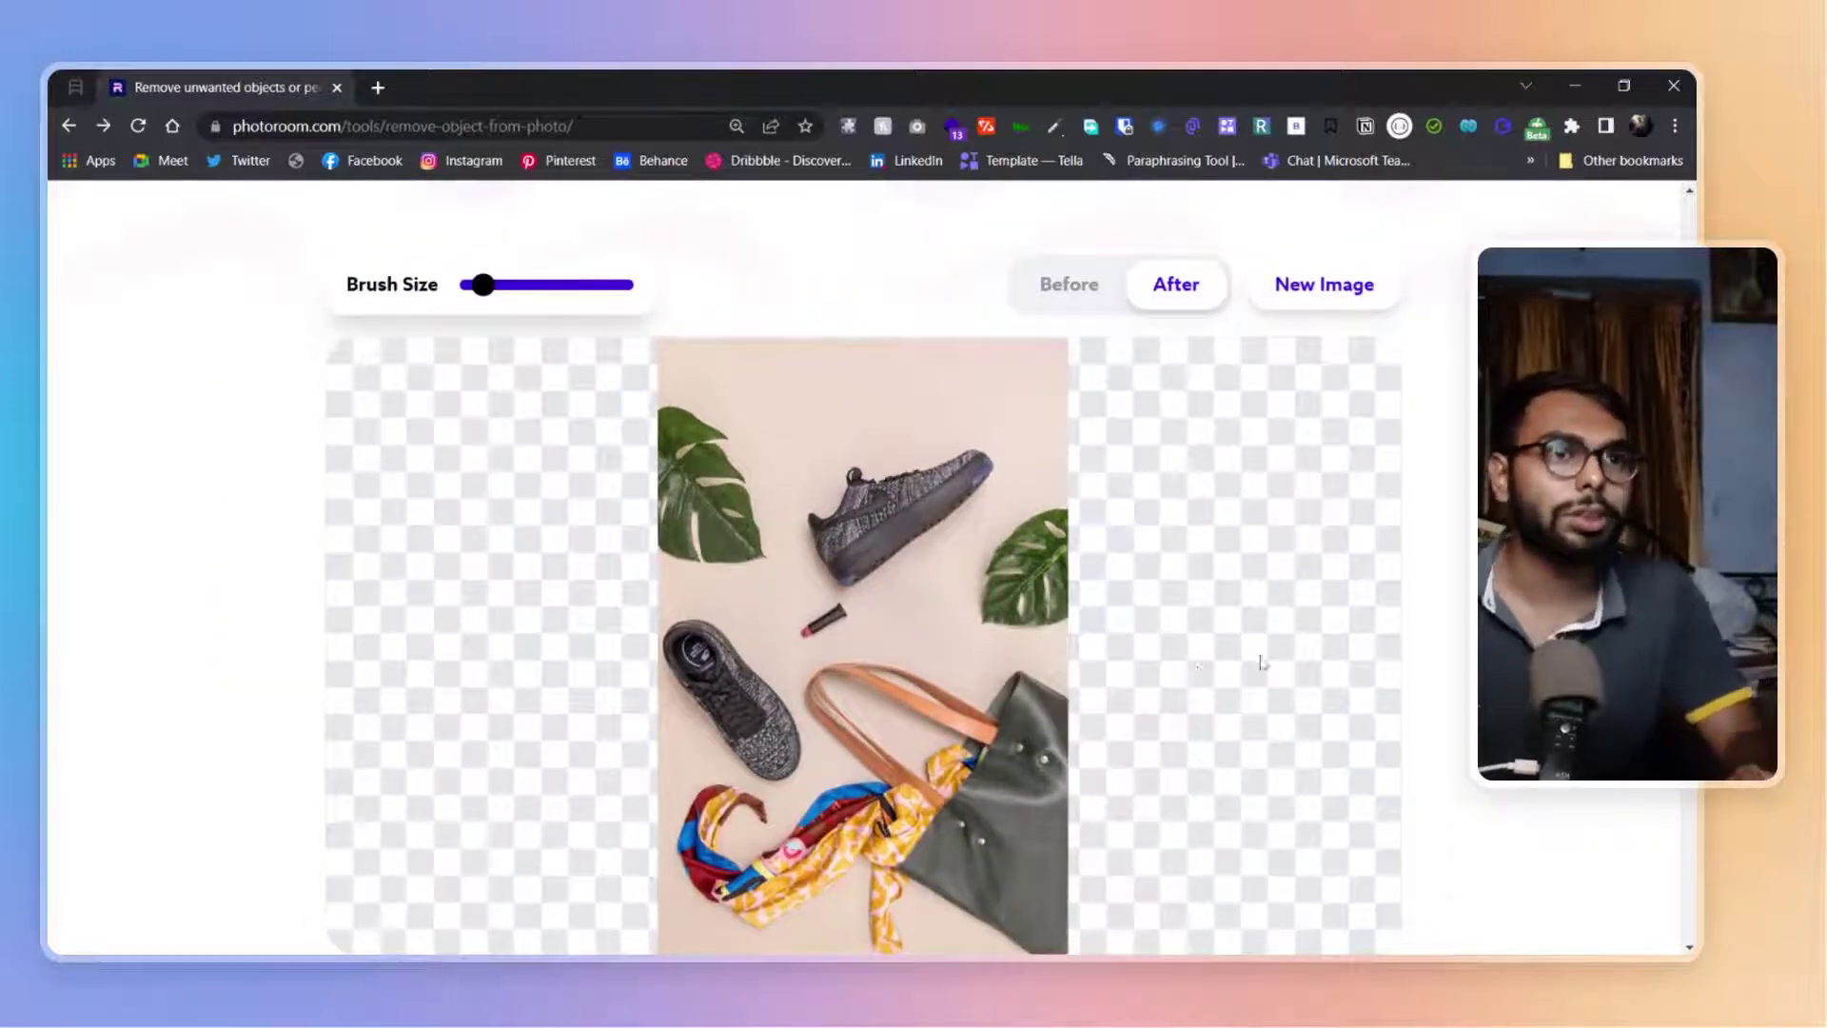
click(1093, 292)
click(1191, 291)
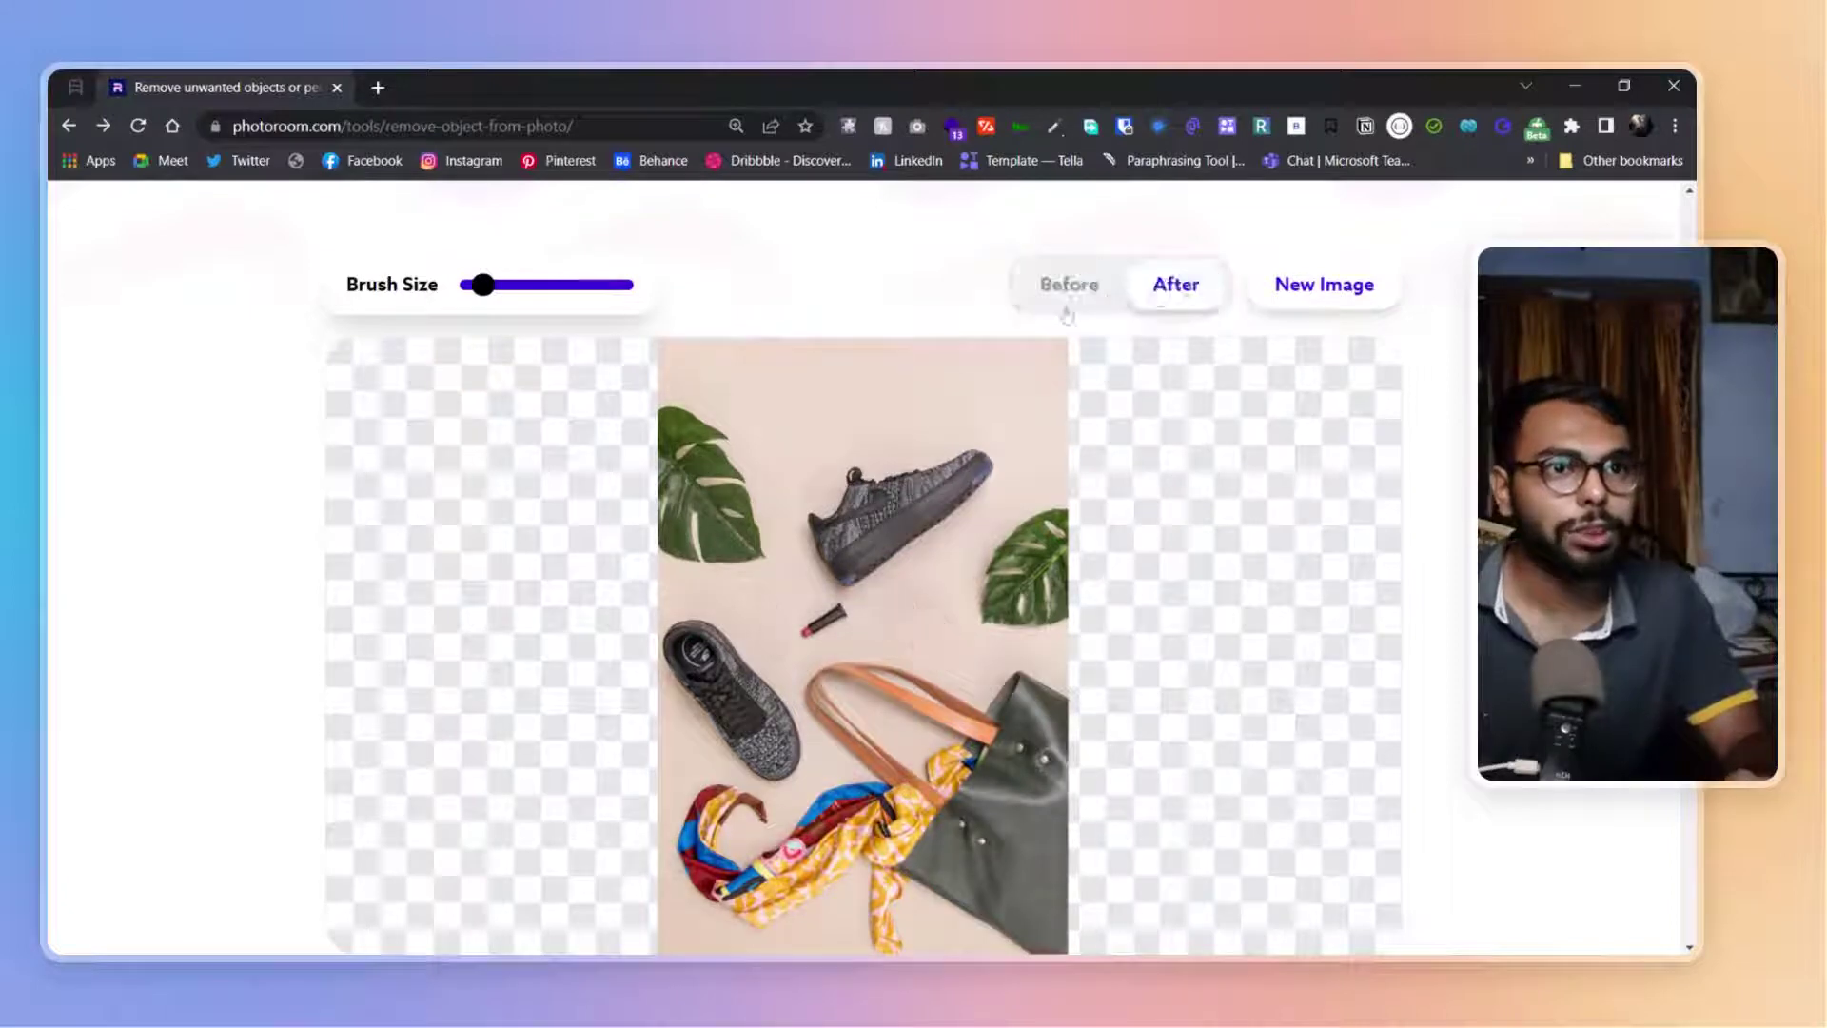
click(1067, 312)
click(1160, 291)
scroll(1256, 543, up, 1)
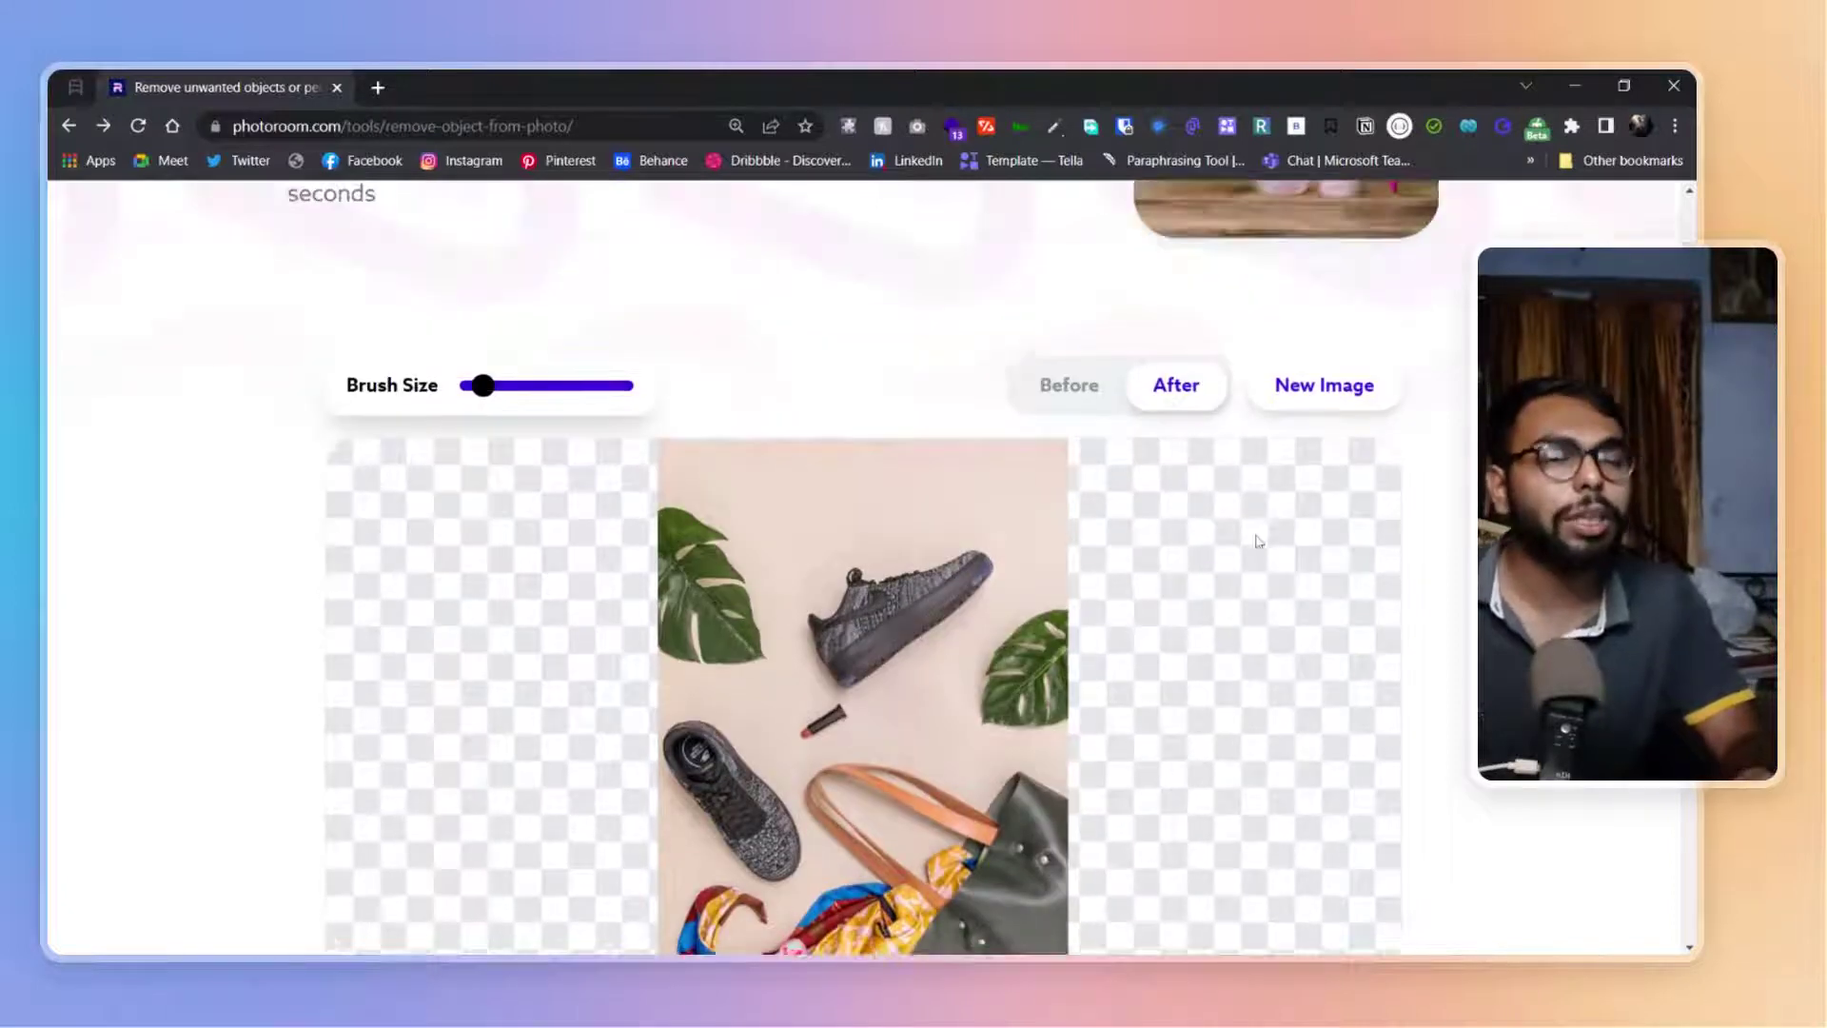
Load the bleach, wipes and sanitizer bottles photo and brush out the small spray bottle.
click(1335, 394)
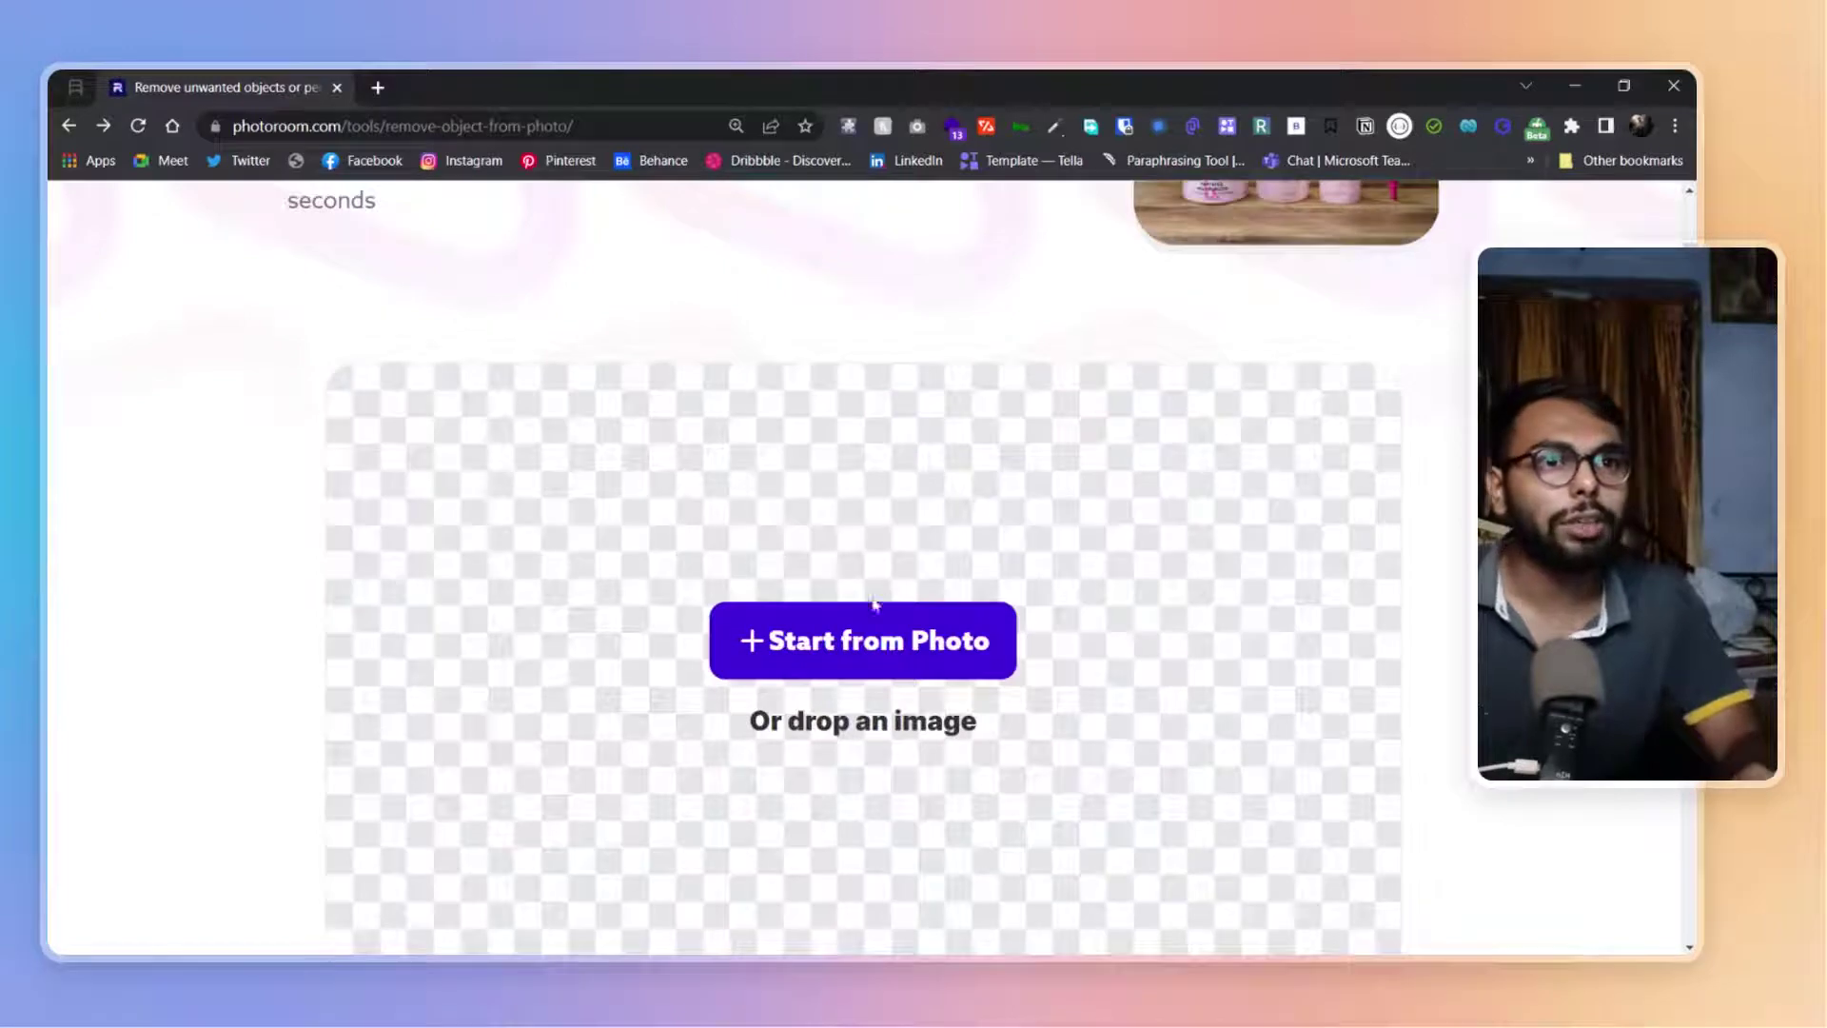
click(867, 645)
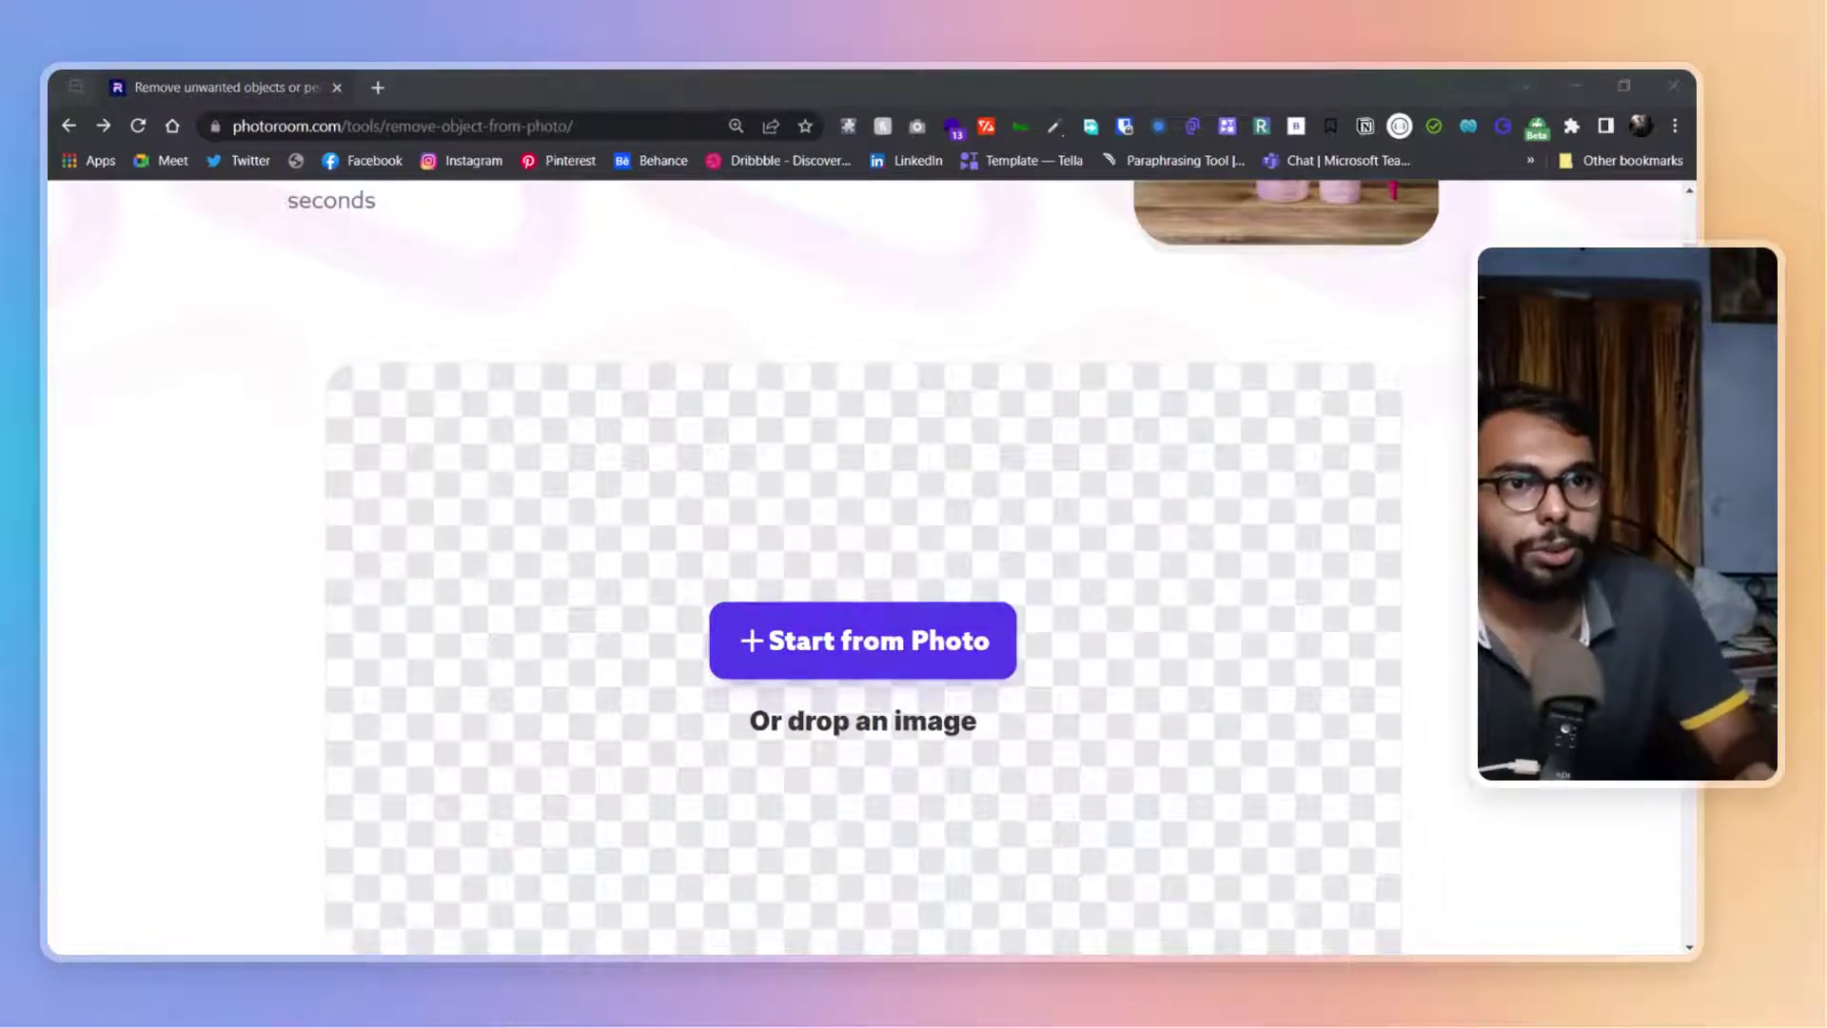
scroll(739, 538, down, 2)
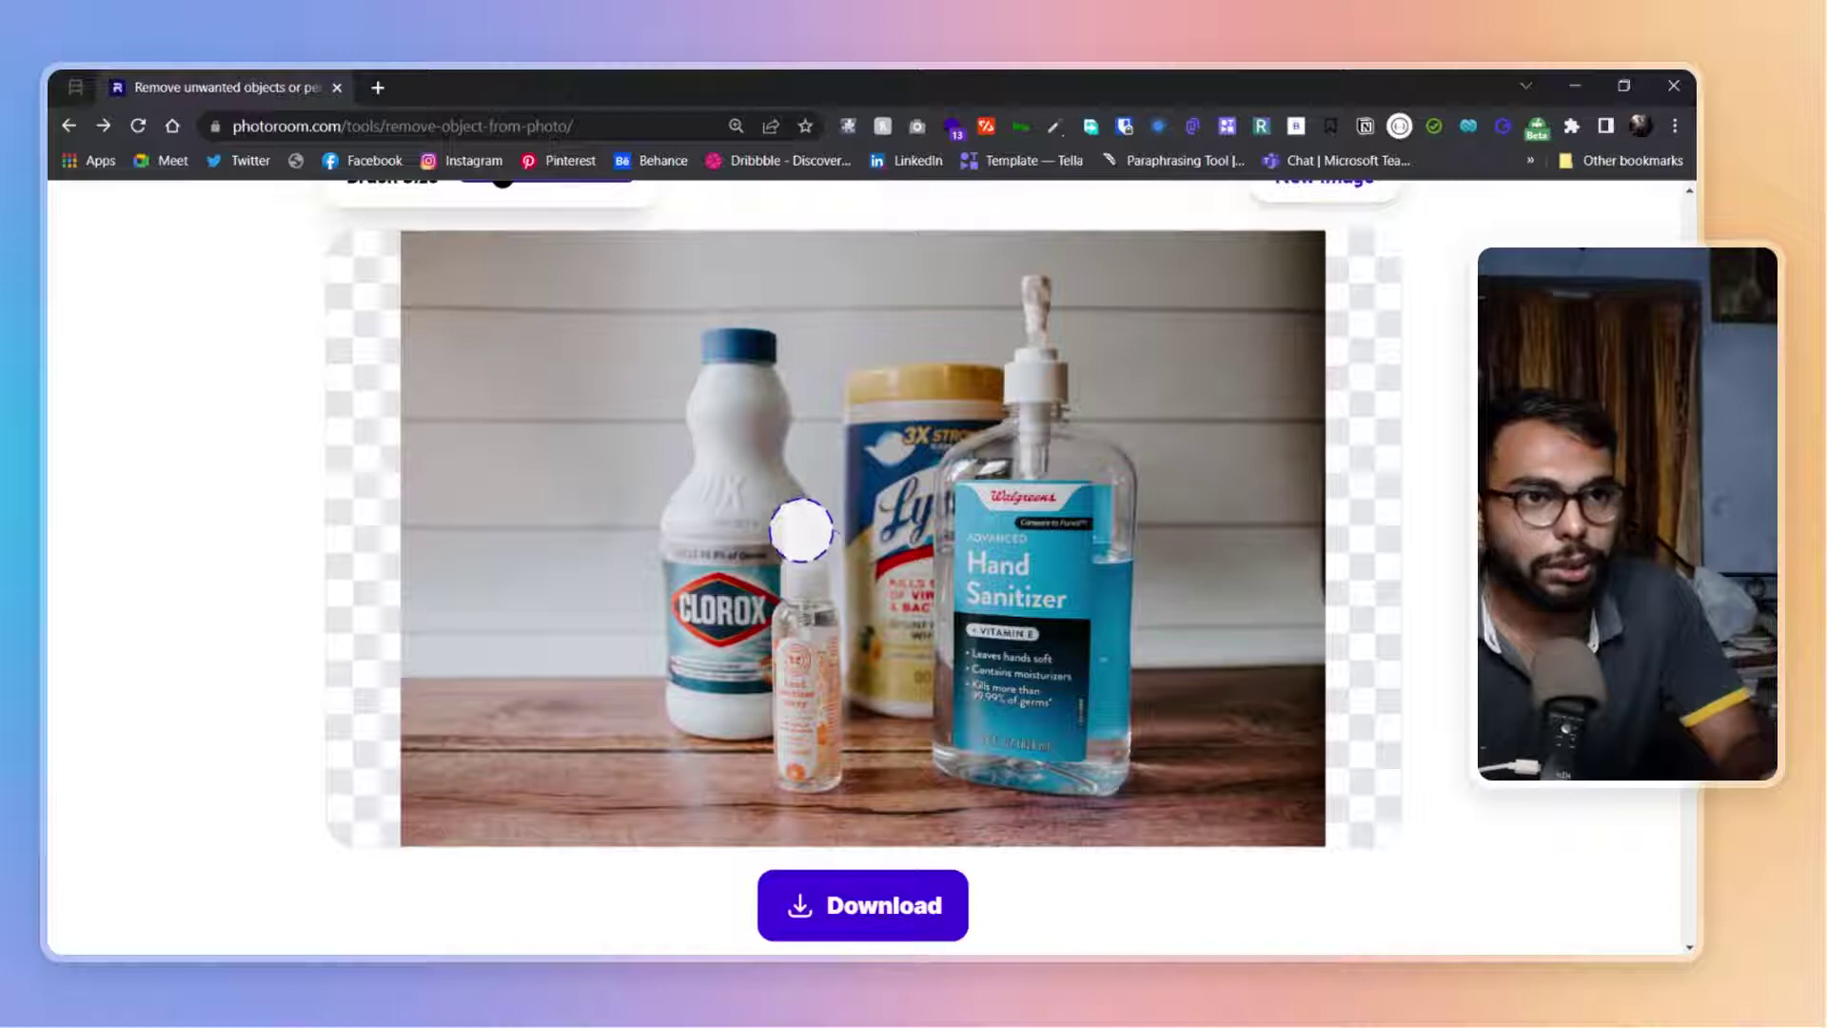
mouse_move(804, 530)
mouse_down()
mouse_move(787, 747)
mouse_move(812, 763)
mouse_move(831, 729)
mouse_move(816, 592)
mouse_up()
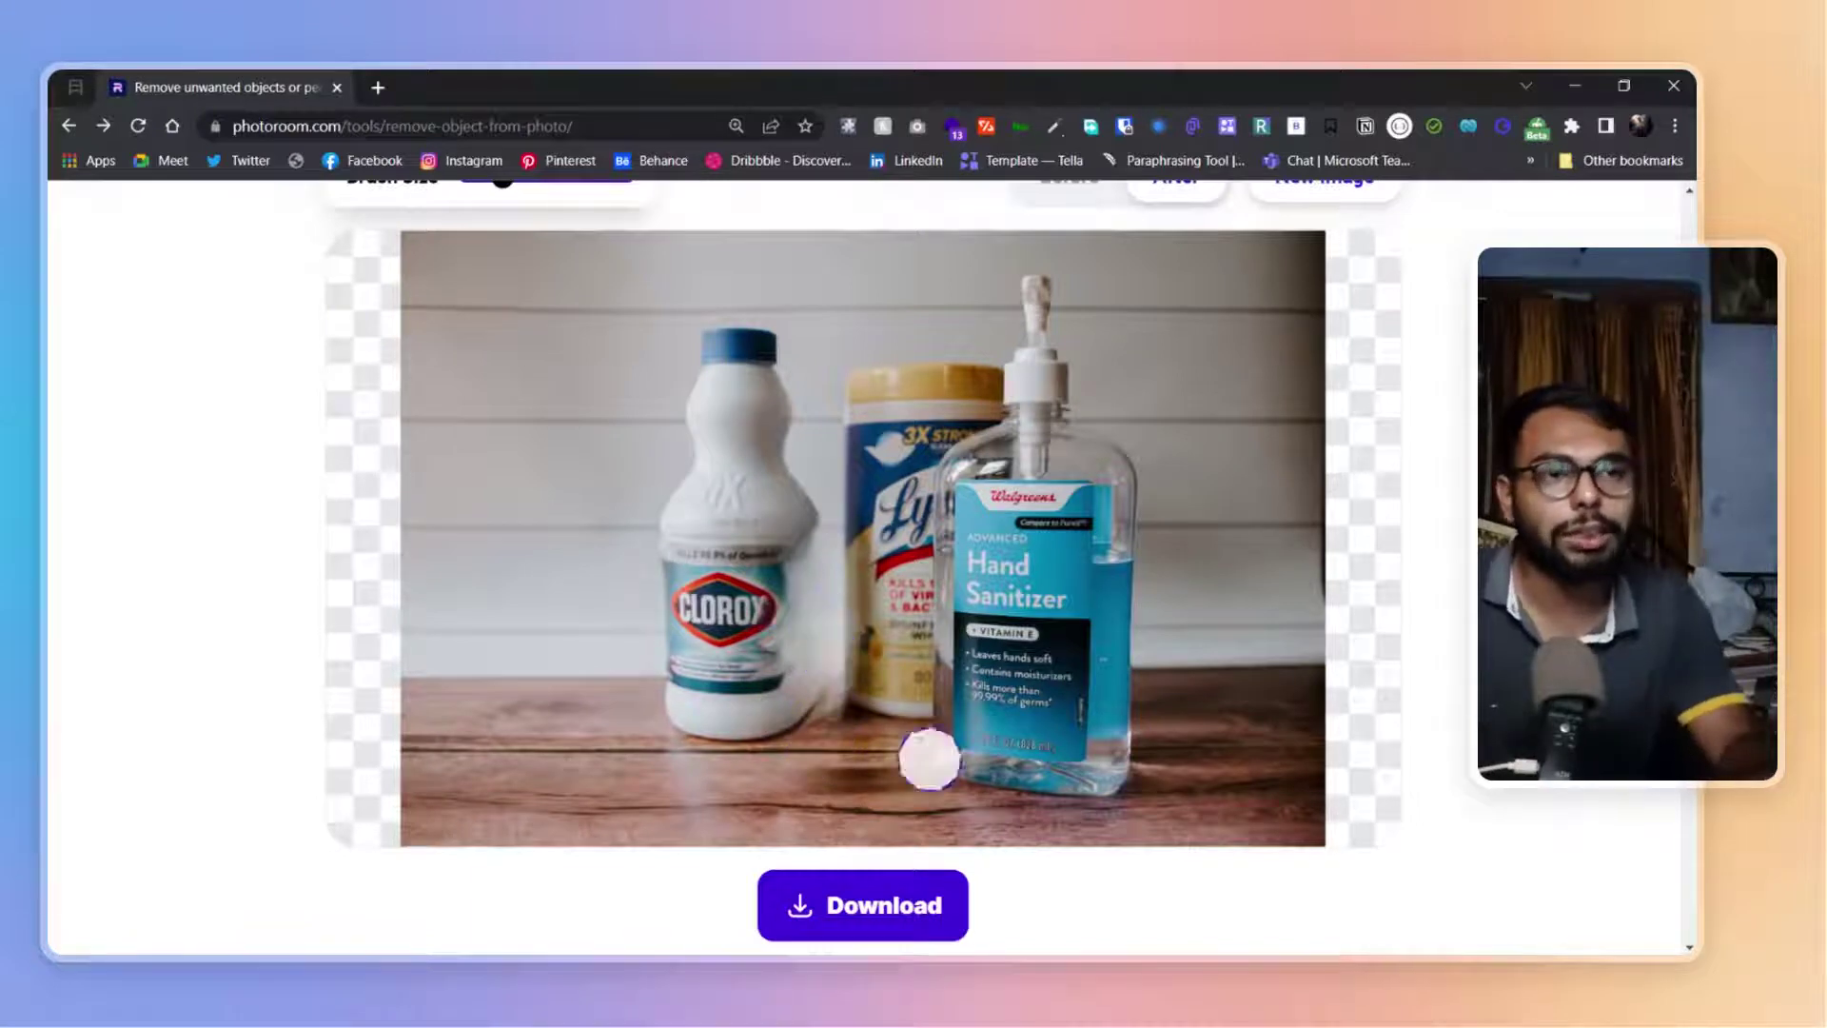
scroll(885, 841, up, 2)
scroll(885, 840, down, 2)
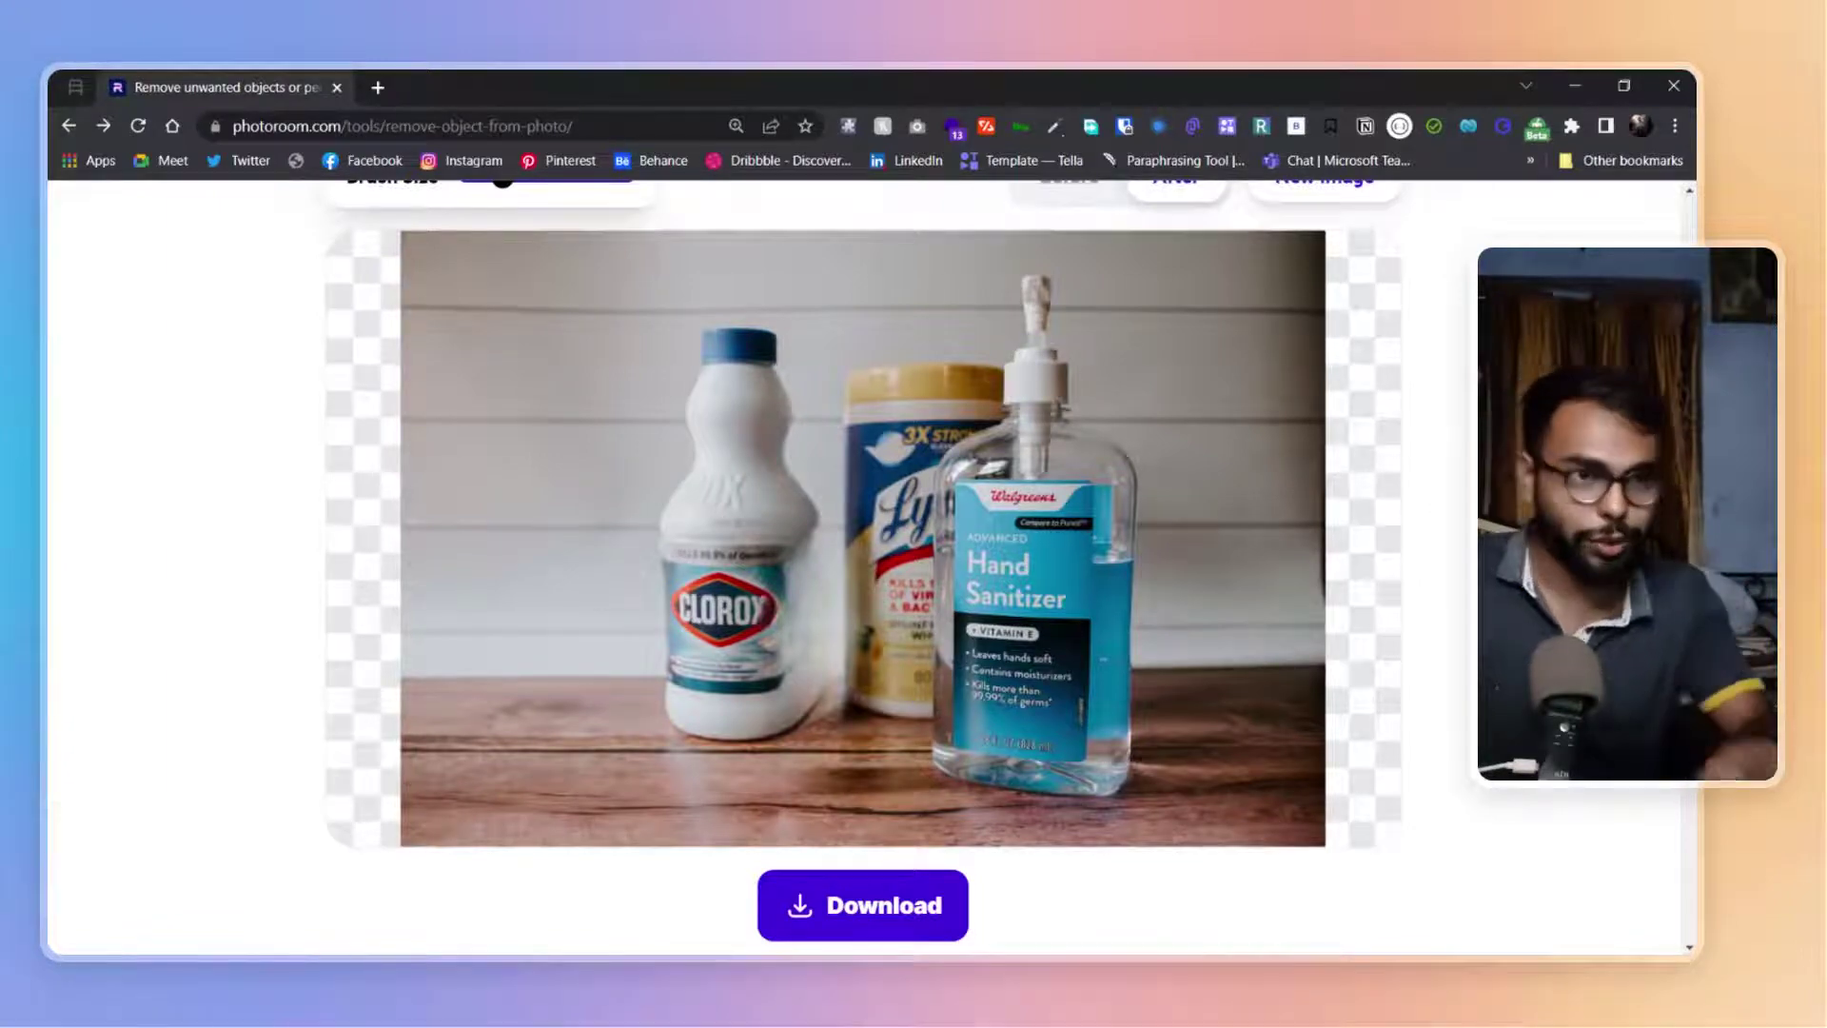
scroll(461, 529, down, 1)
scroll(462, 529, up, 1)
scroll(471, 530, up, 2)
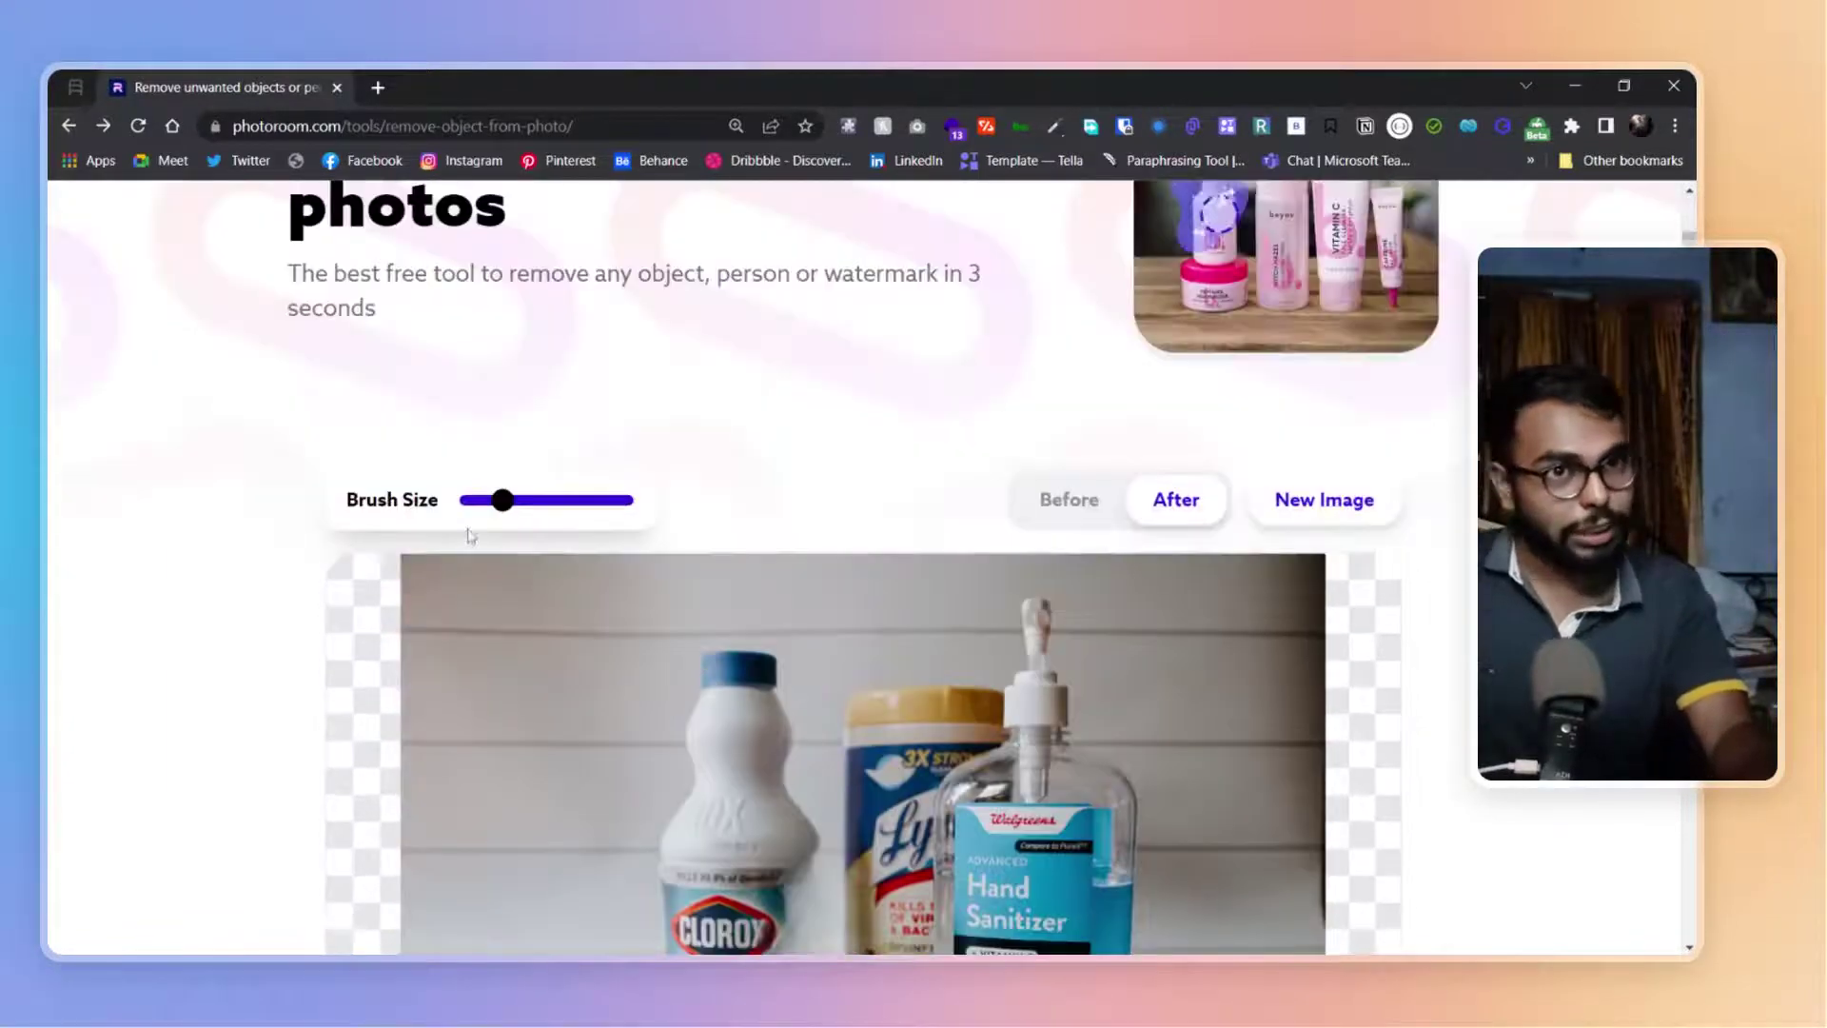
Reset the page zoom on the object-removal page.
key(ctrl+minus)
key(ctrl+minus)
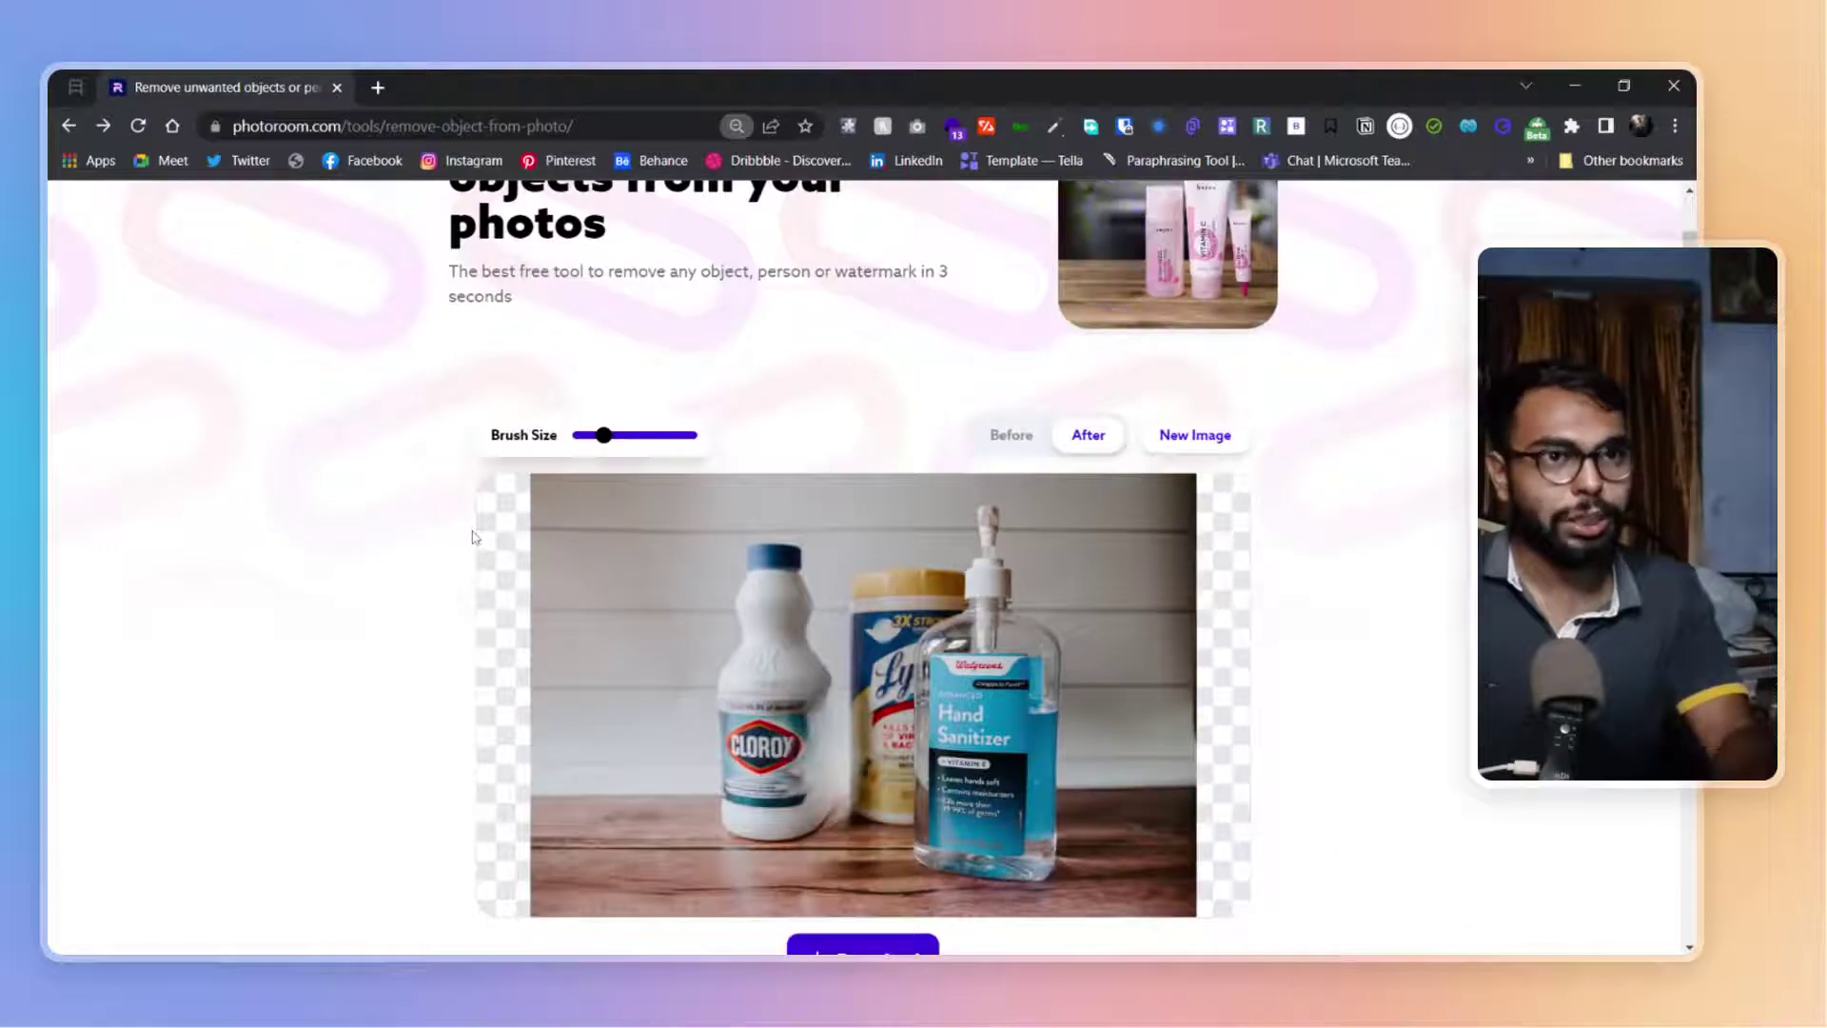
key(ctrl+plus)
key(ctrl+plus)
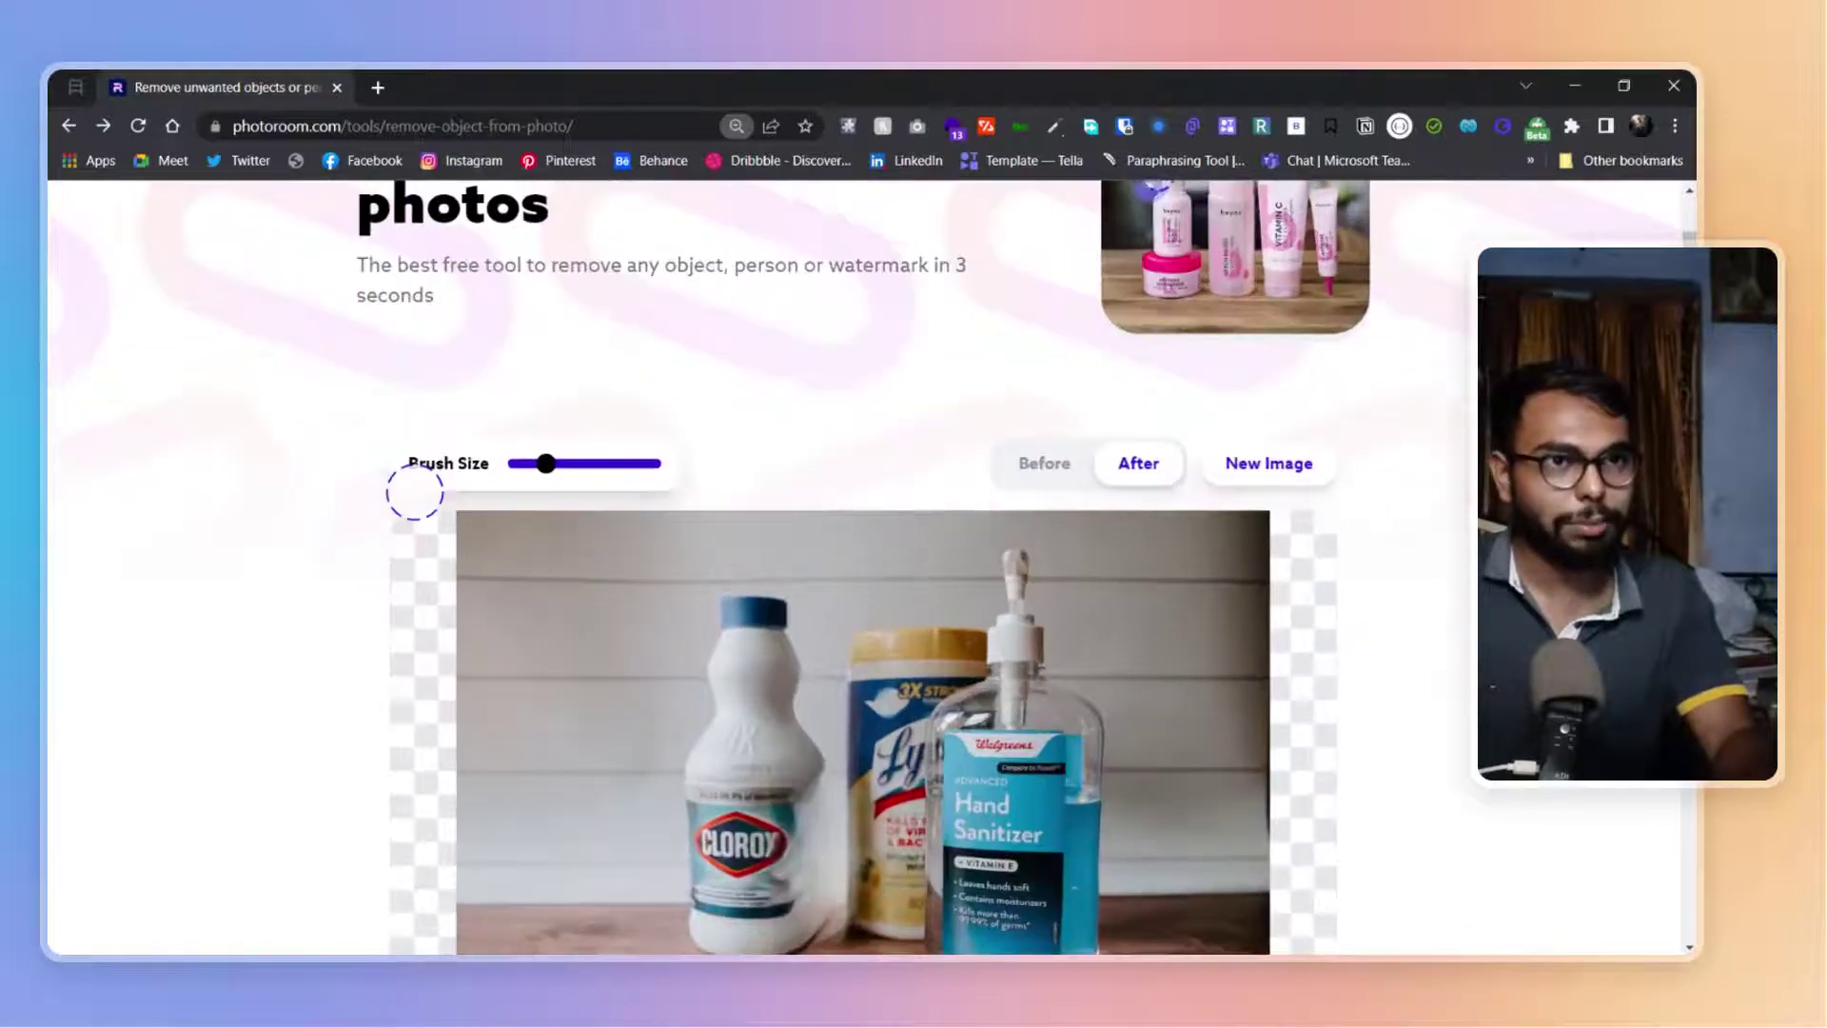
key(ctrl+minus)
scroll(380, 461, up, 2)
scroll(380, 461, down, 10)
scroll(379, 461, down, 10)
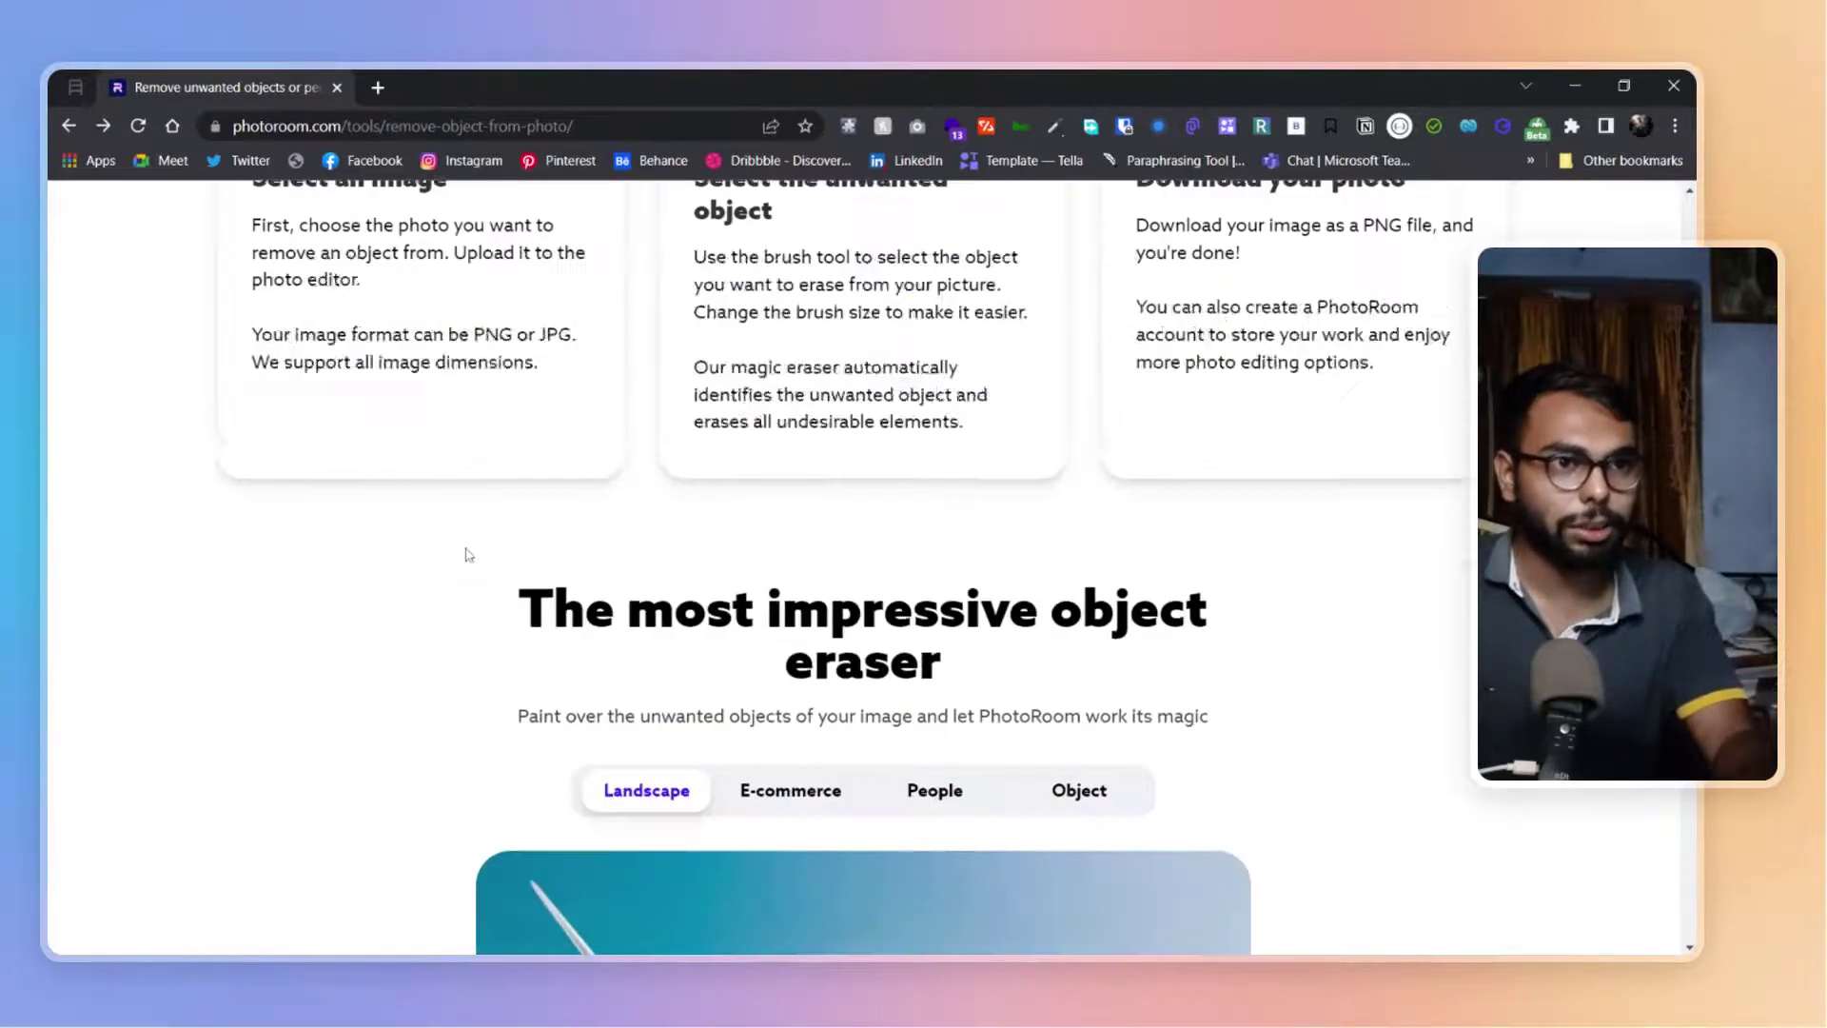
scroll(462, 551, down, 8)
scroll(461, 571, down, 8)
scroll(464, 574, down, 8)
scroll(464, 573, down, 5)
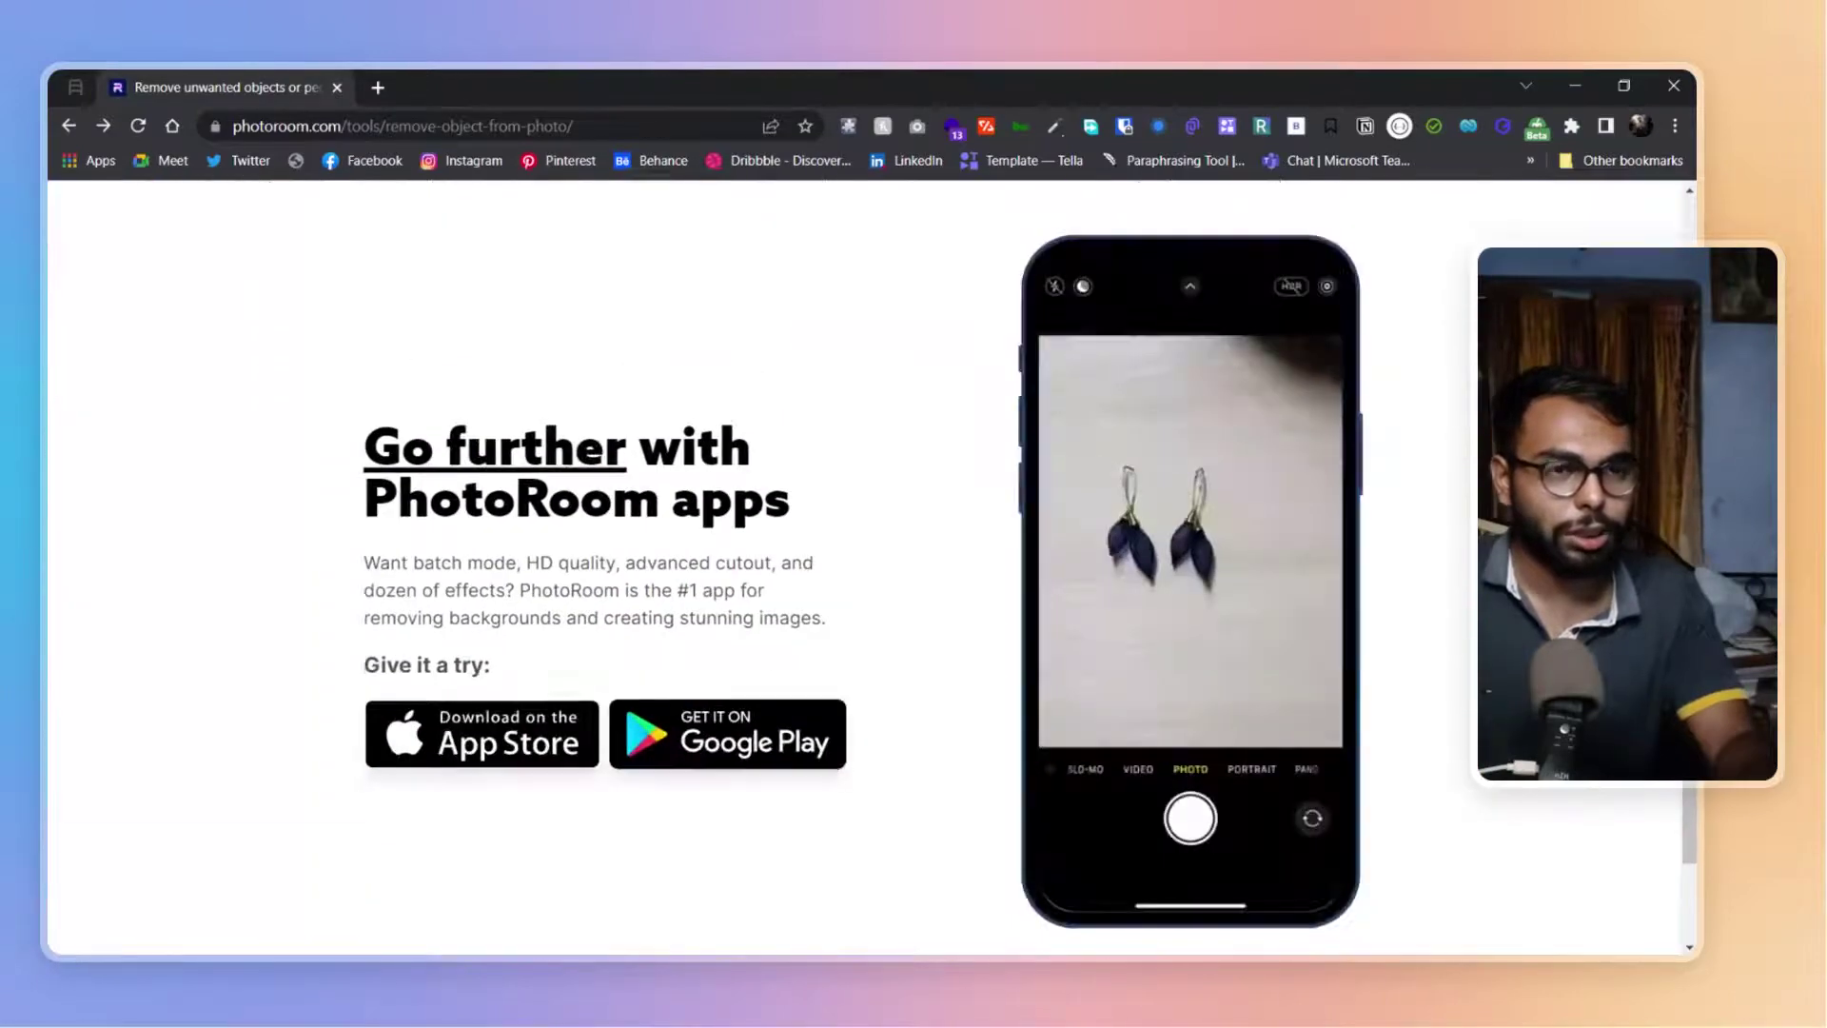
scroll(464, 574, down, 5)
scroll(463, 575, down, 5)
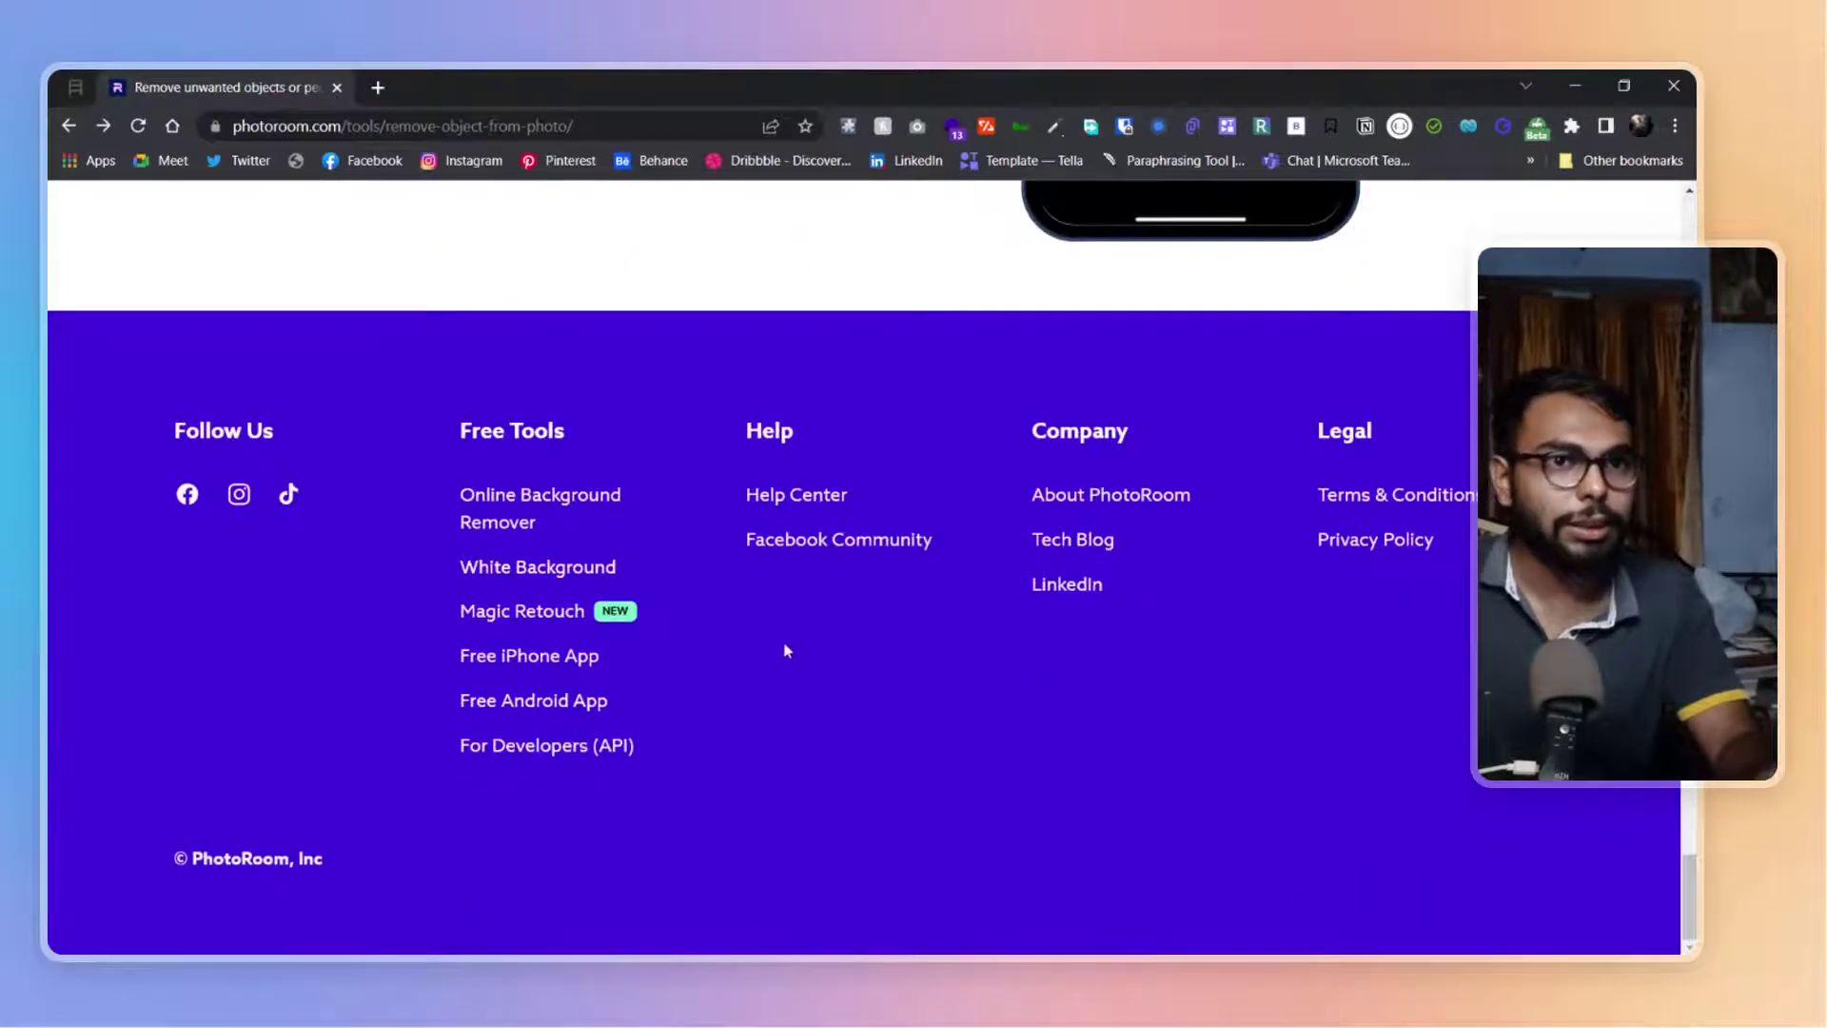
scroll(836, 654, up, 2)
scroll(837, 655, up, 2)
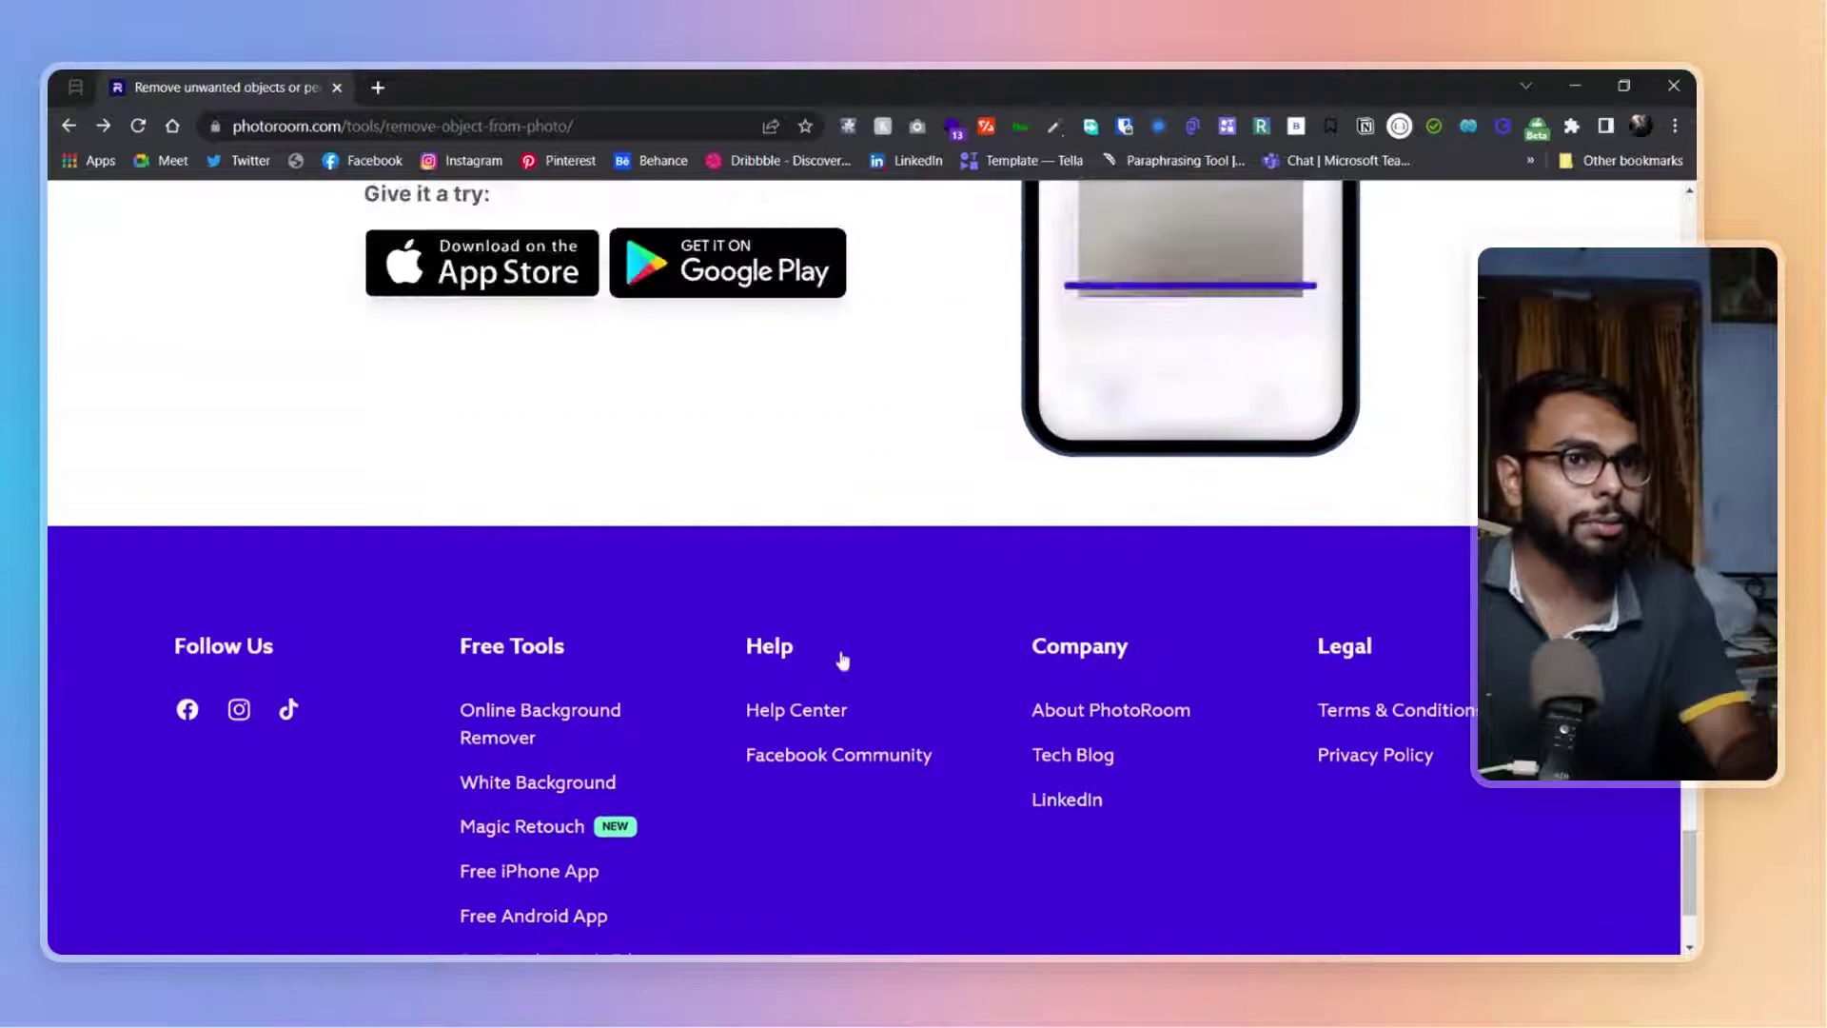
scroll(842, 661, up, 2)
scroll(843, 661, up, 5)
scroll(842, 662, up, 5)
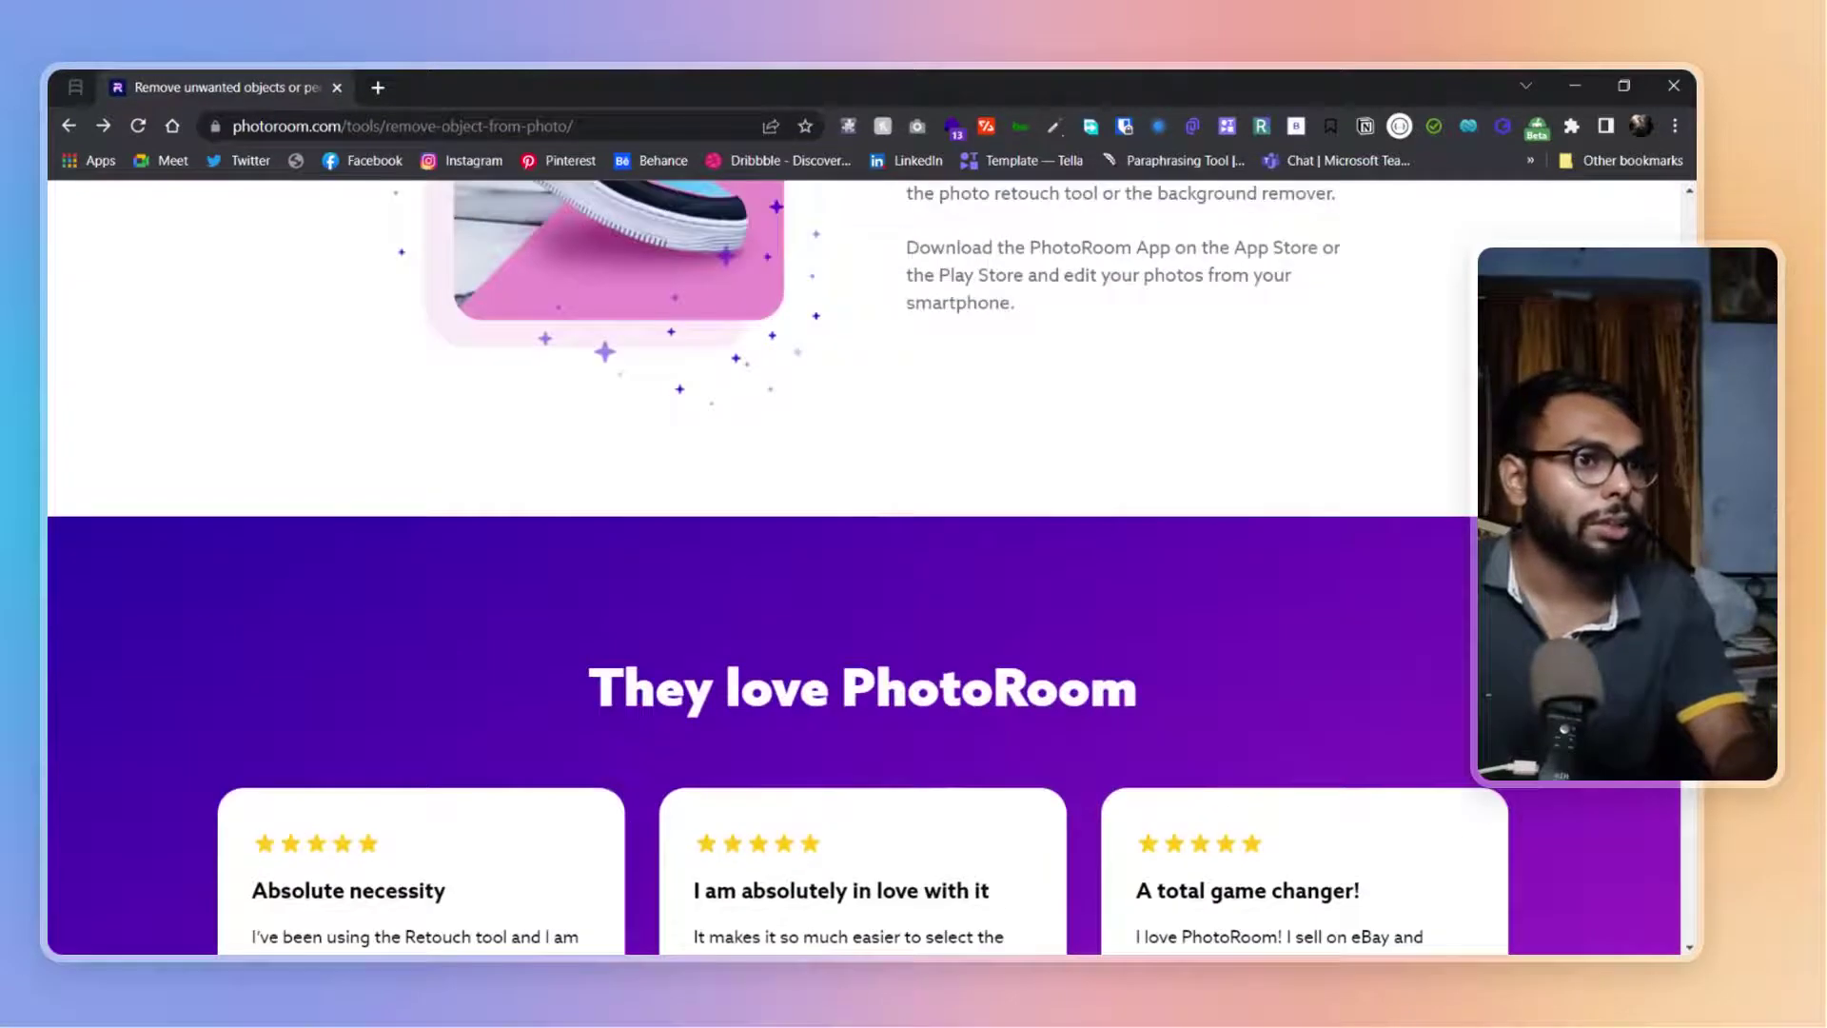
scroll(842, 660, up, 10)
scroll(842, 661, up, 10)
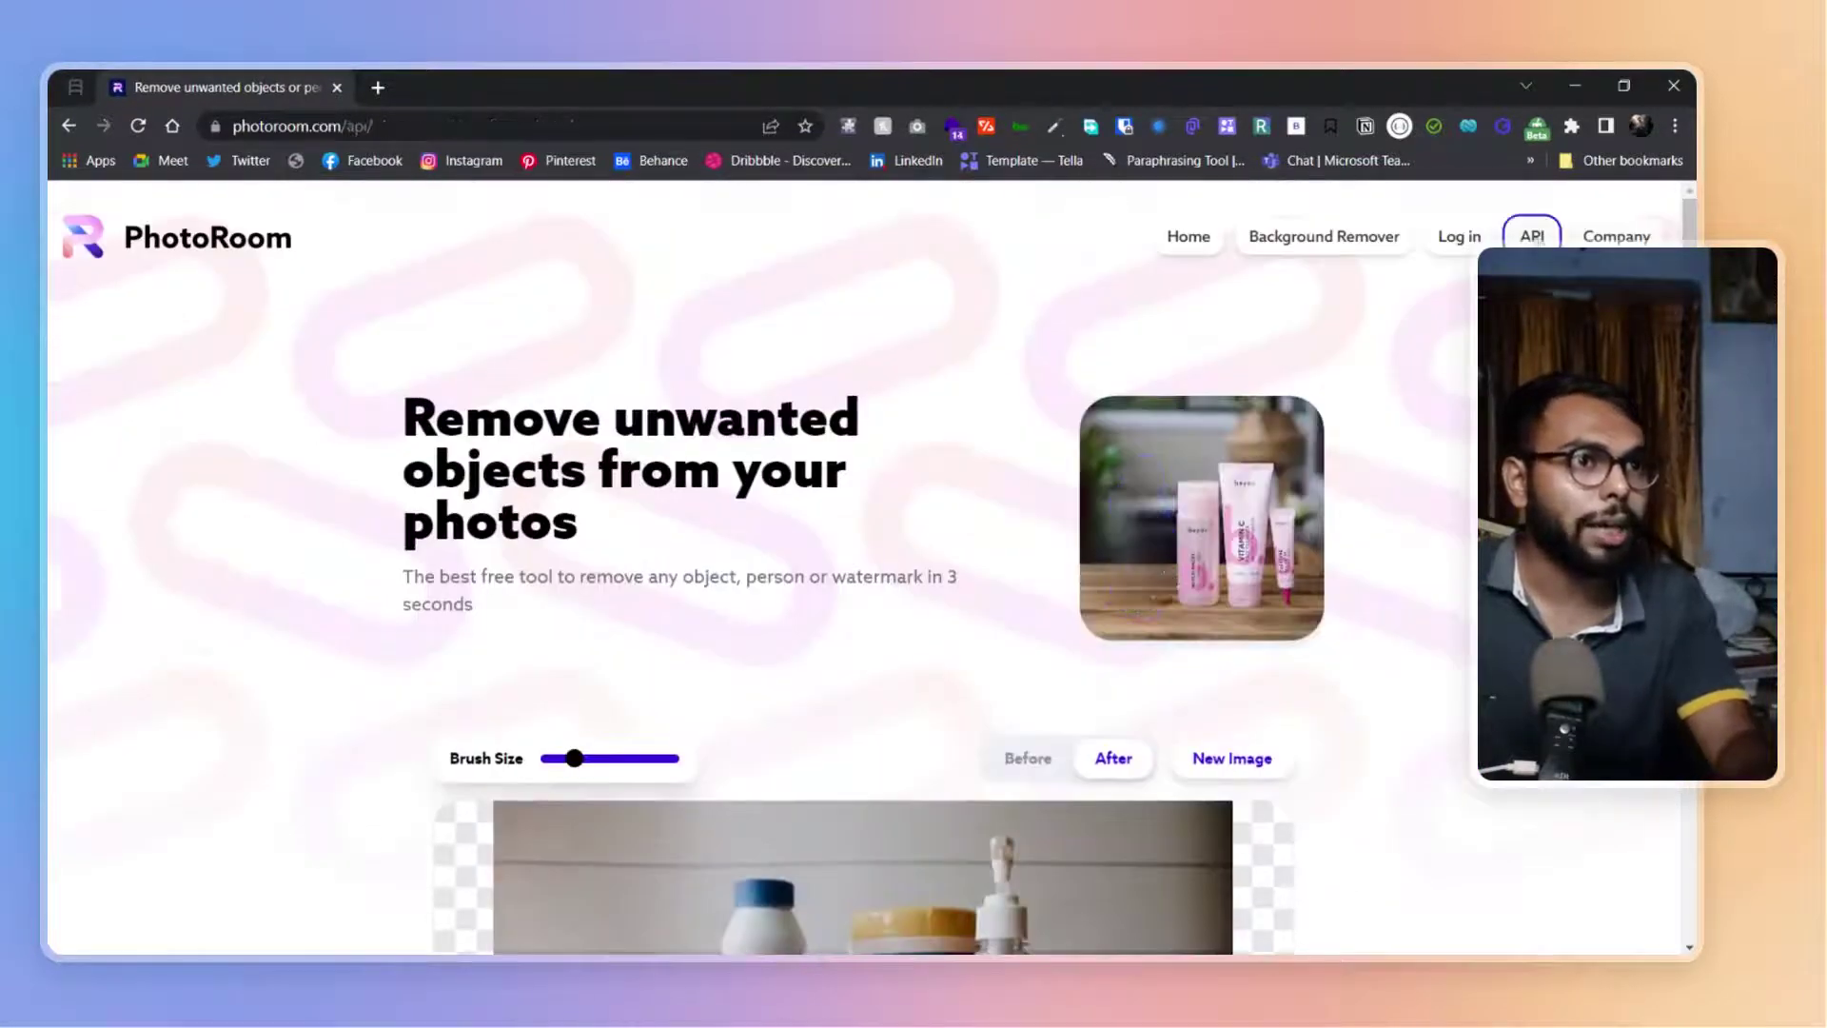
scroll(814, 614, down, 2)
scroll(815, 613, down, 2)
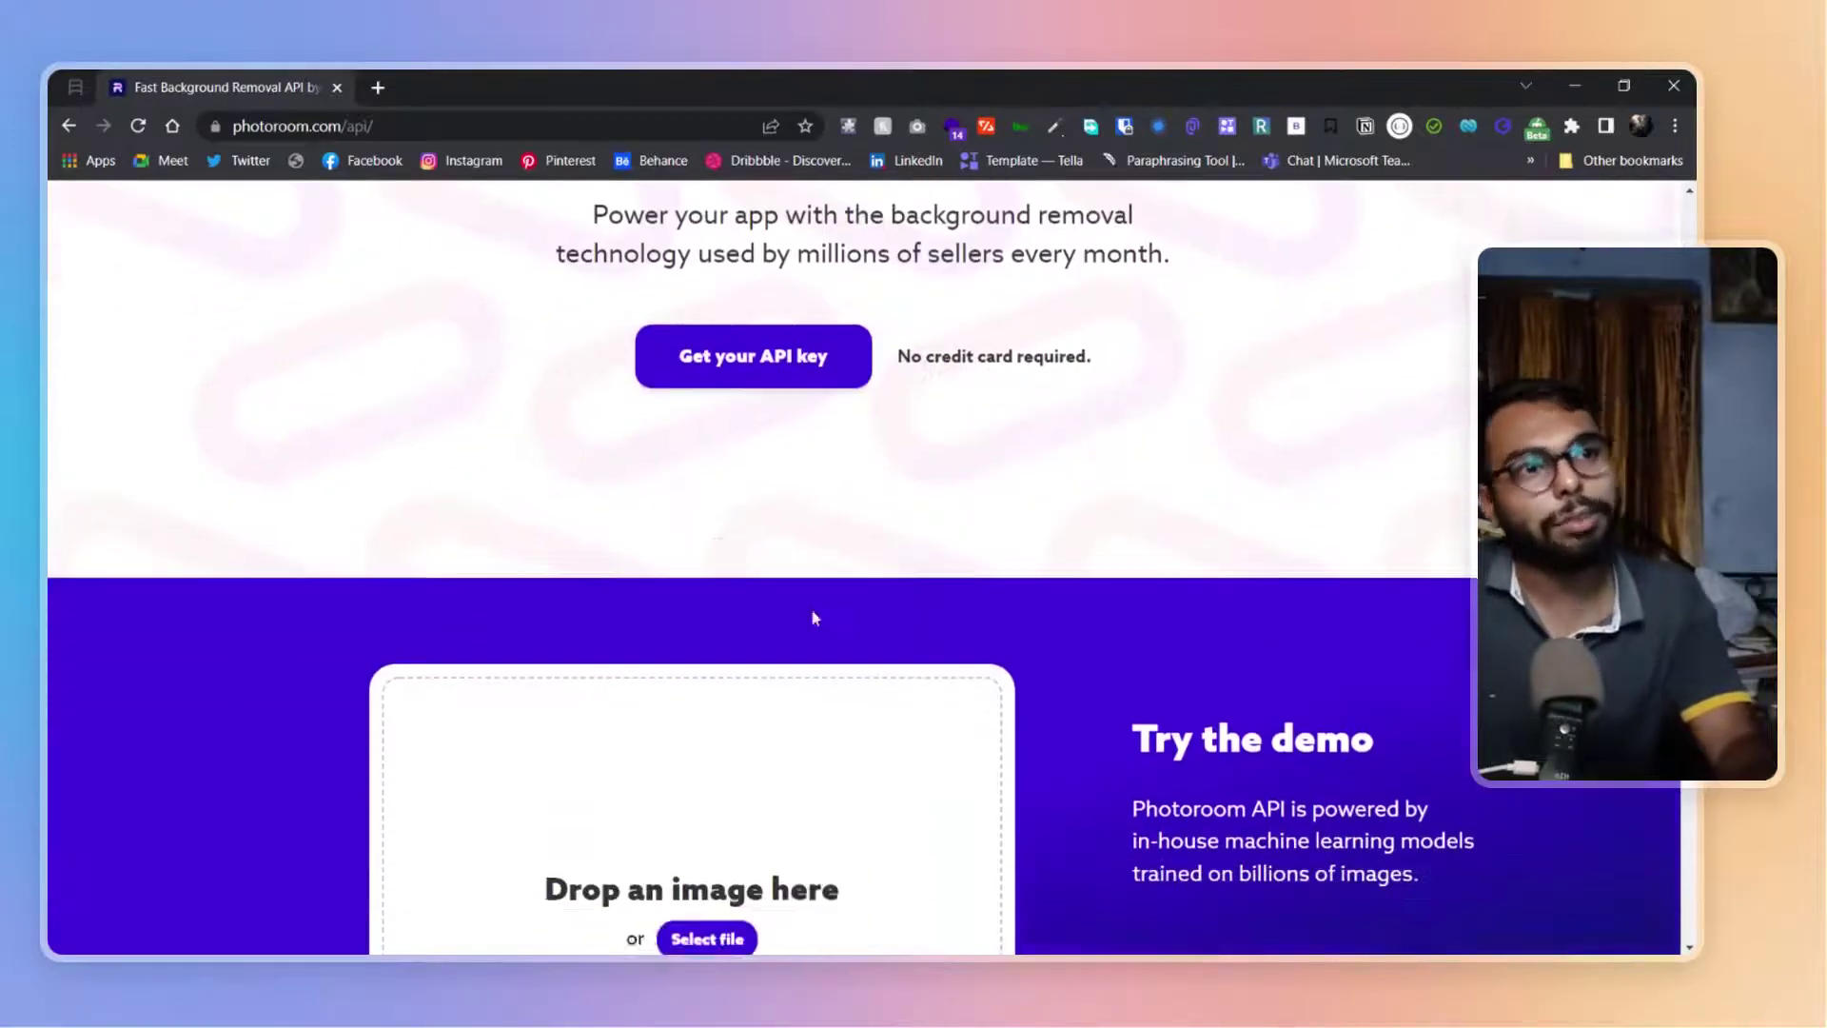
scroll(815, 614, down, 2)
scroll(1628, 743, down, 1)
scroll(1632, 829, down, 5)
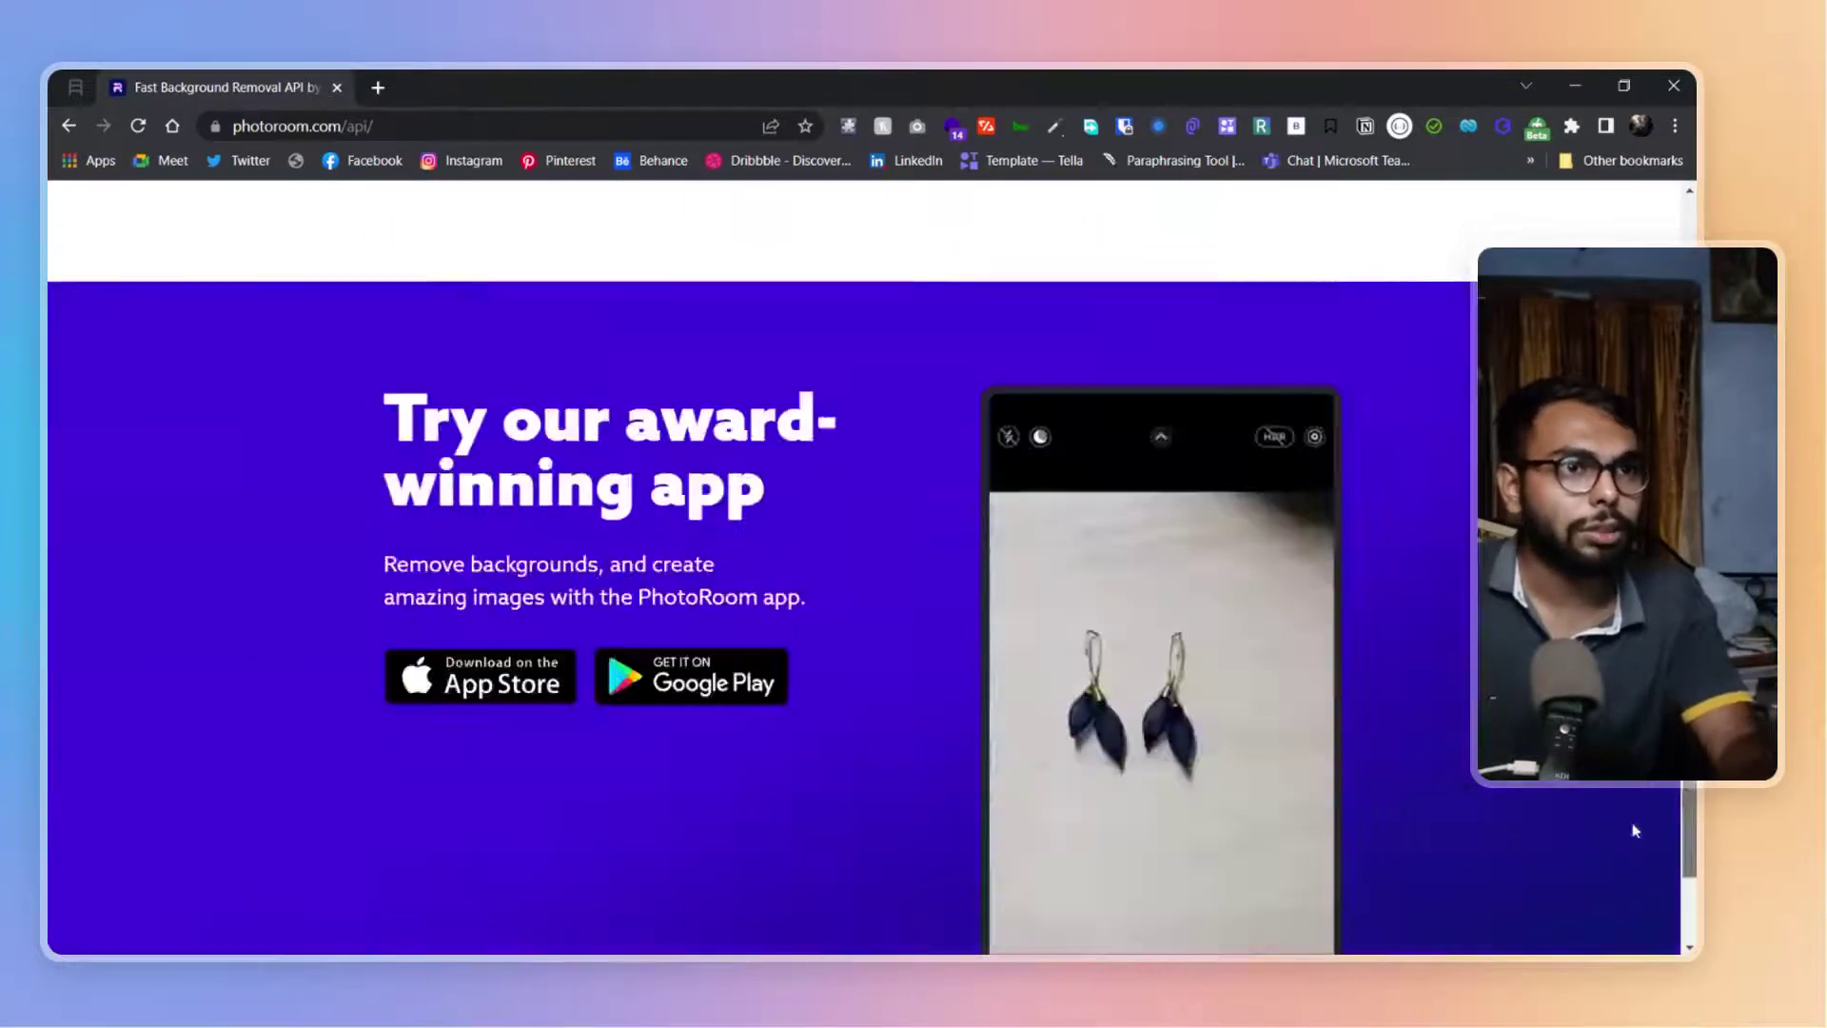
scroll(1620, 914, down, 3)
scroll(1625, 954, up, 5)
scroll(1626, 954, up, 3)
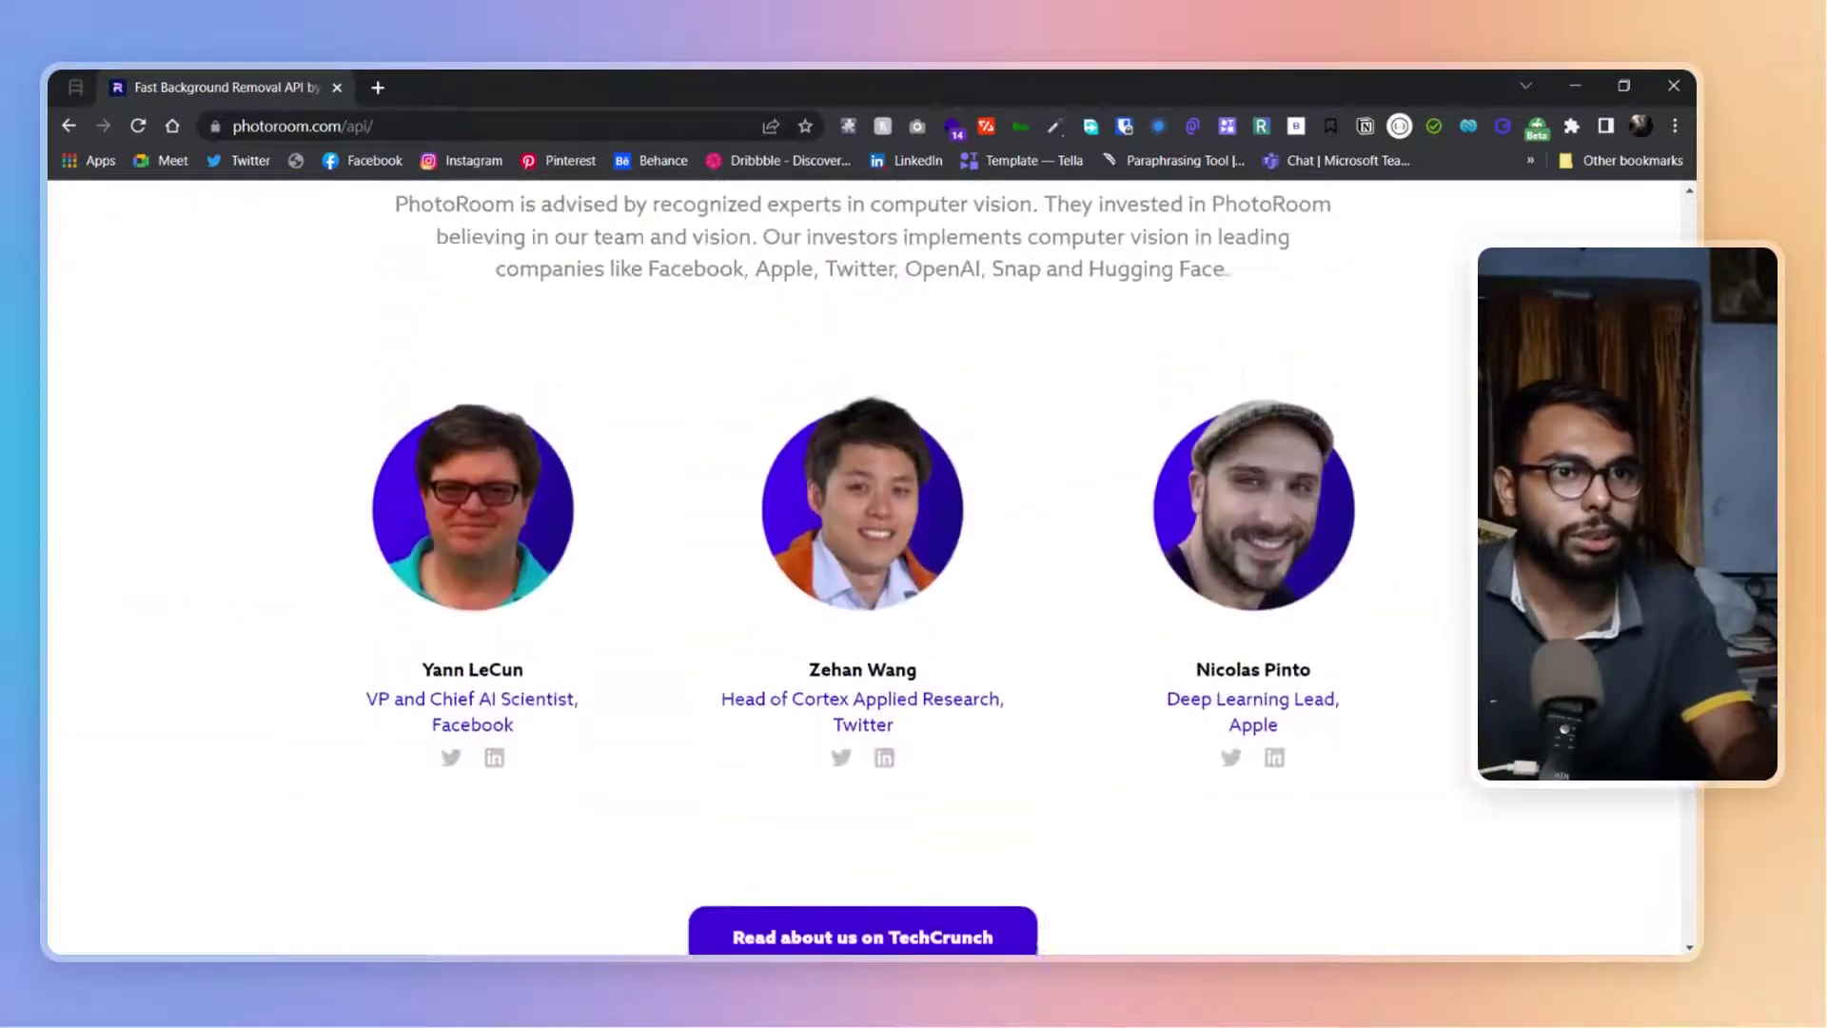
scroll(1625, 954, up, 4)
scroll(1625, 954, up, 2)
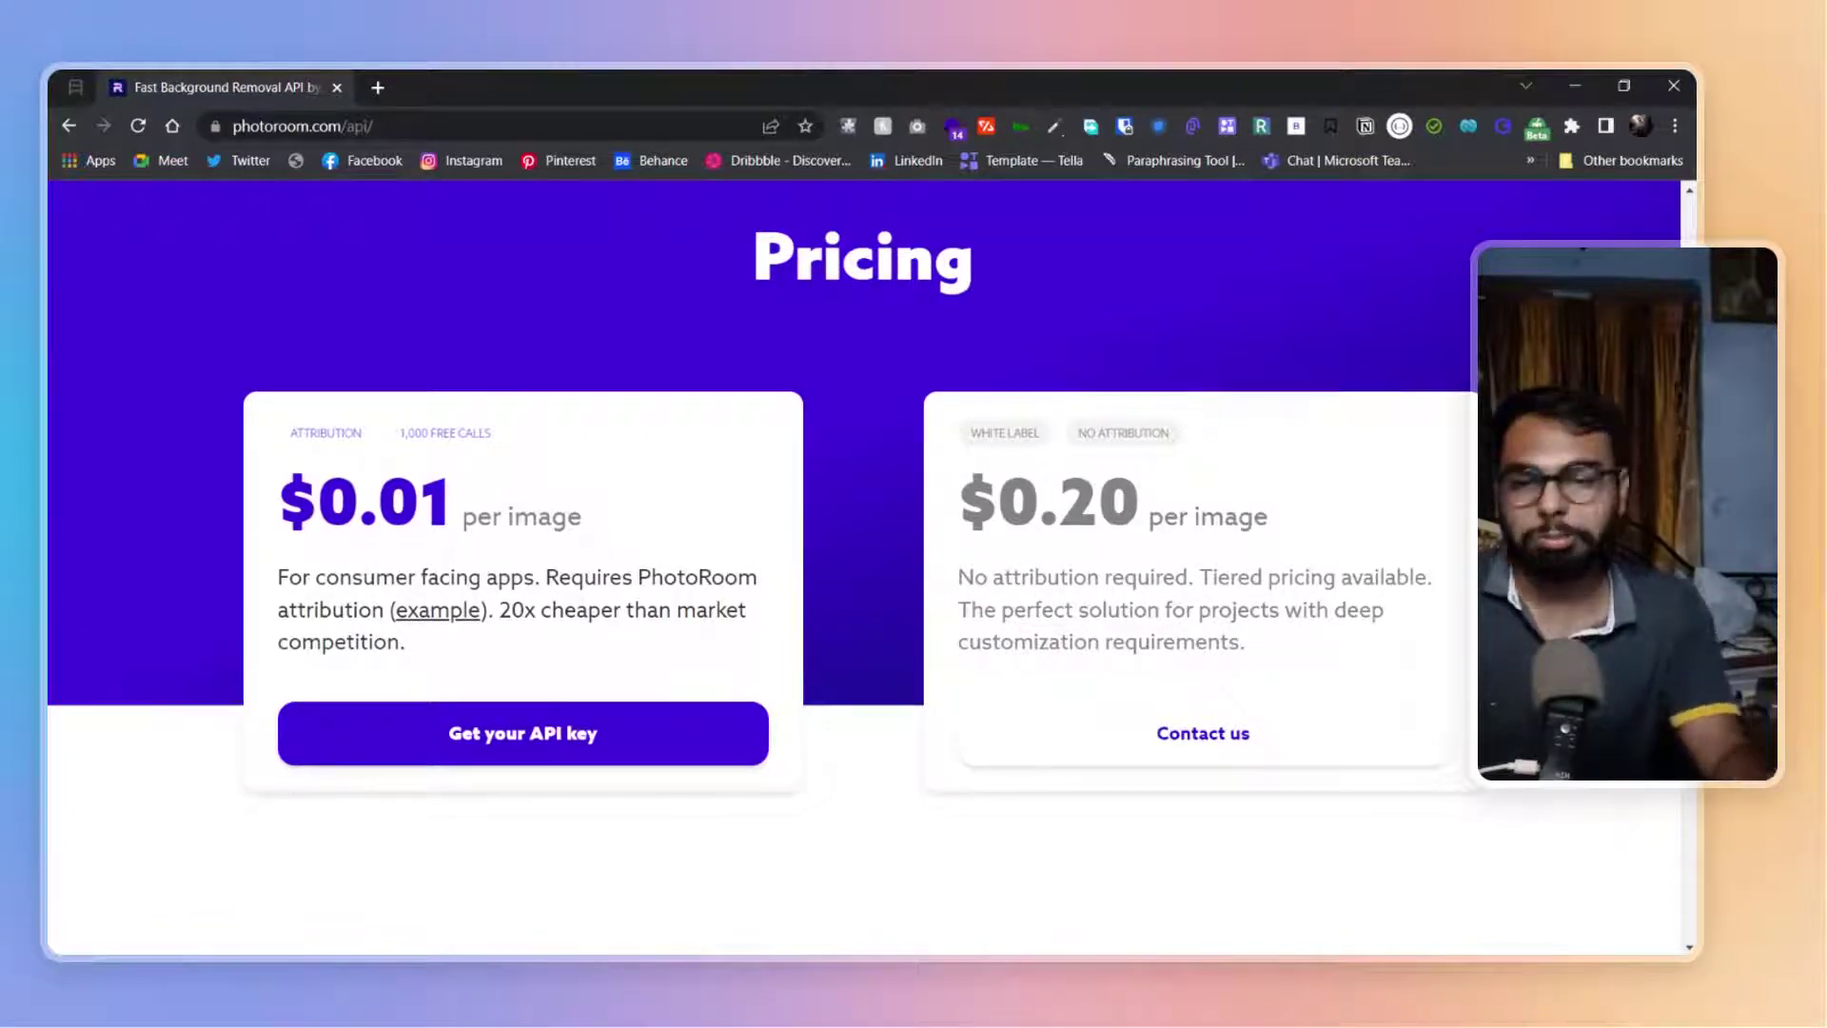
scroll(599, 579, up, 4)
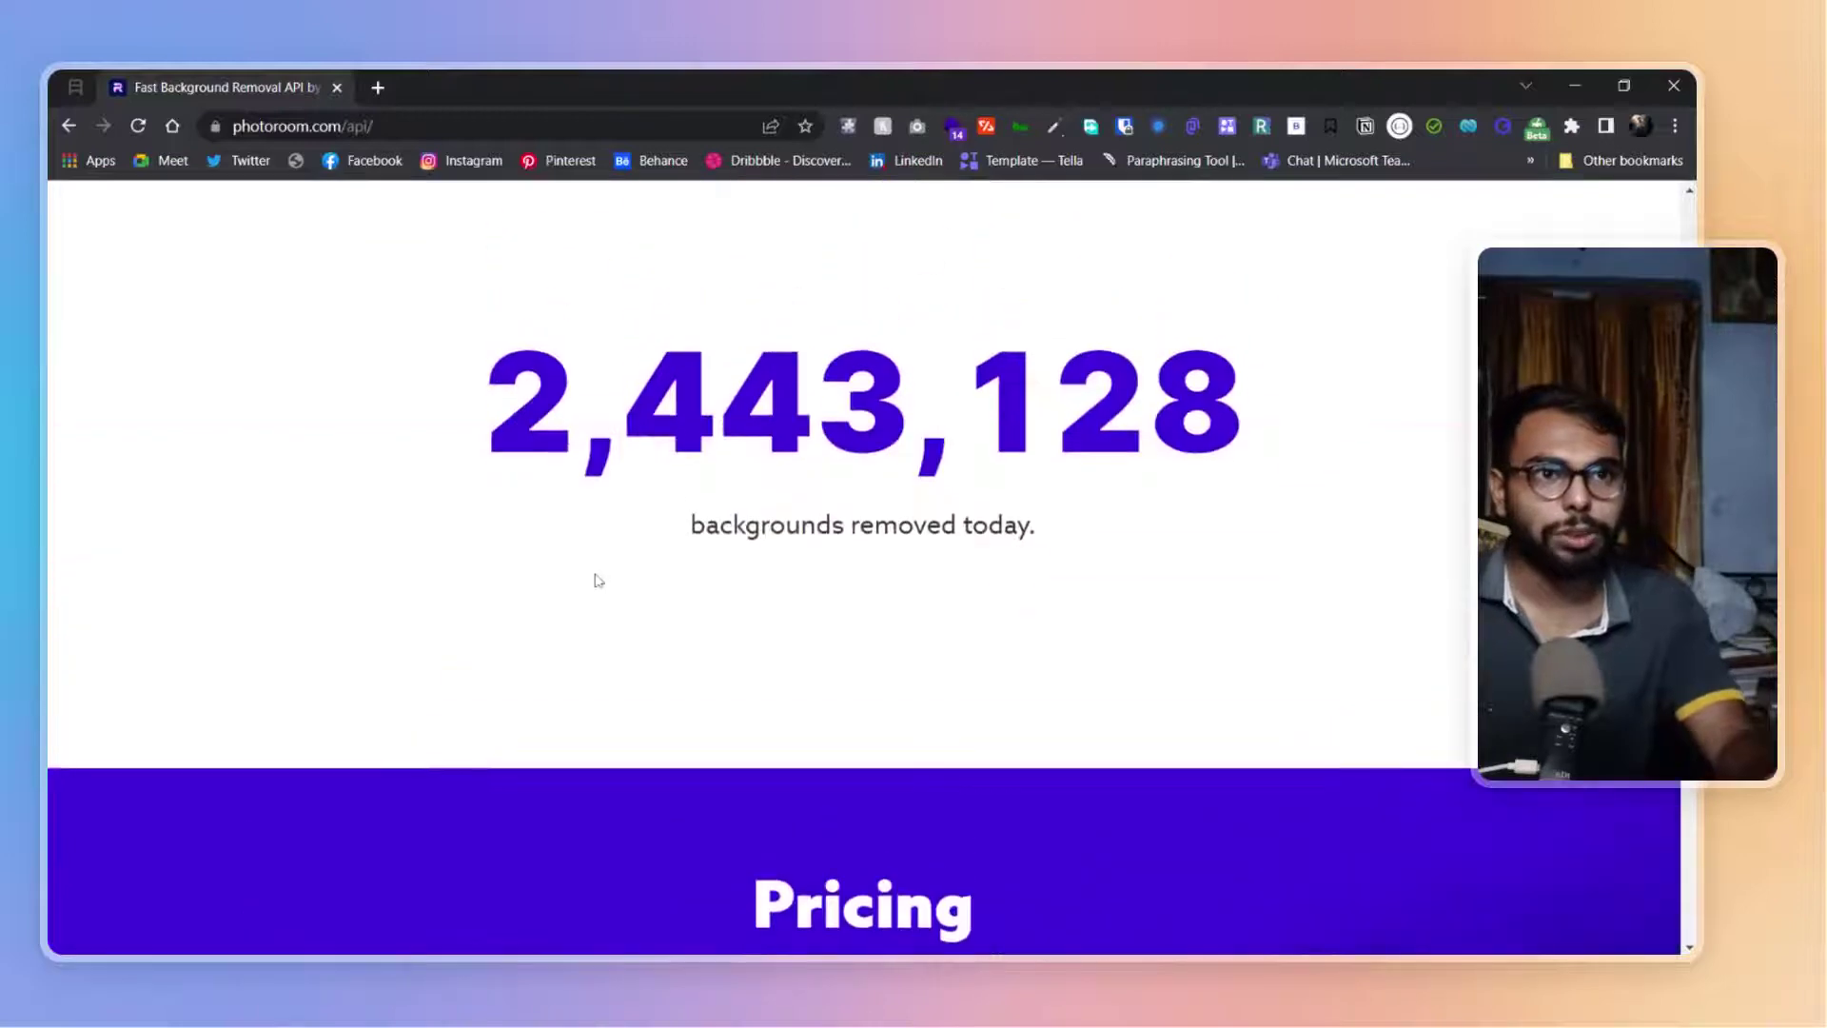
scroll(597, 581, up, 4)
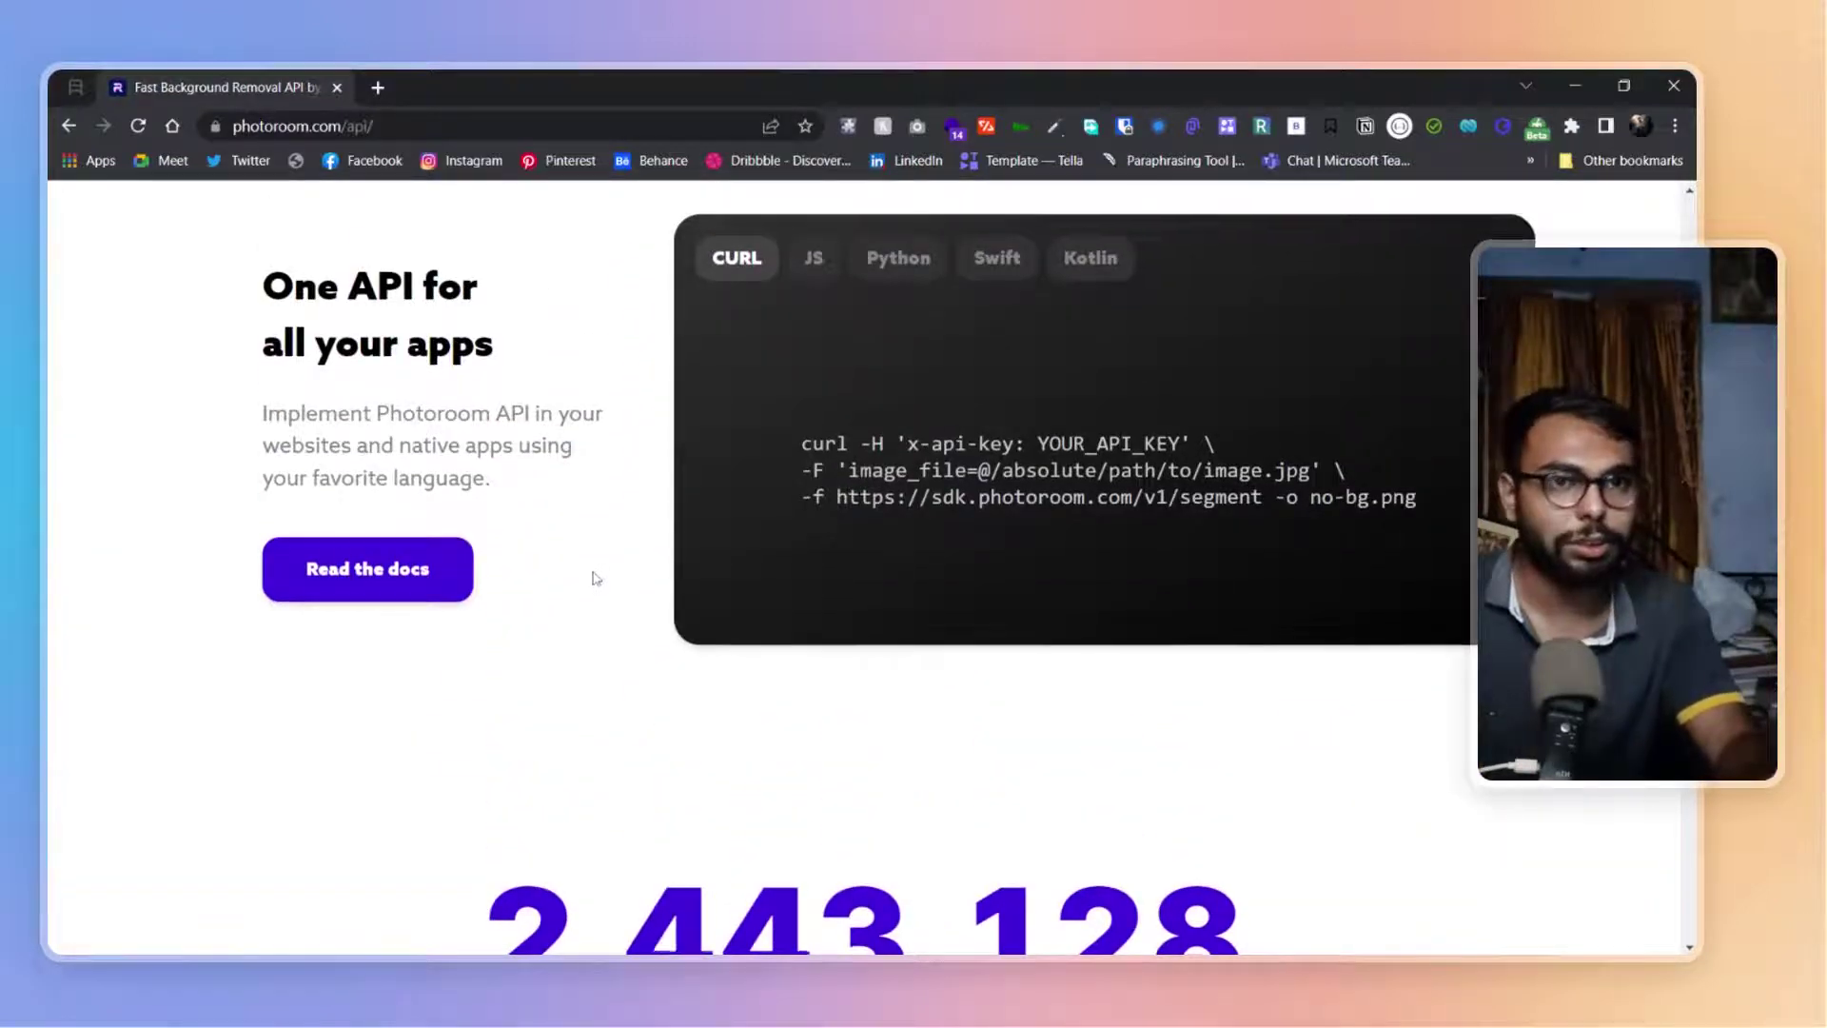
scroll(586, 577, down, 1)
scroll(475, 597, down, 3)
scroll(472, 600, down, 3)
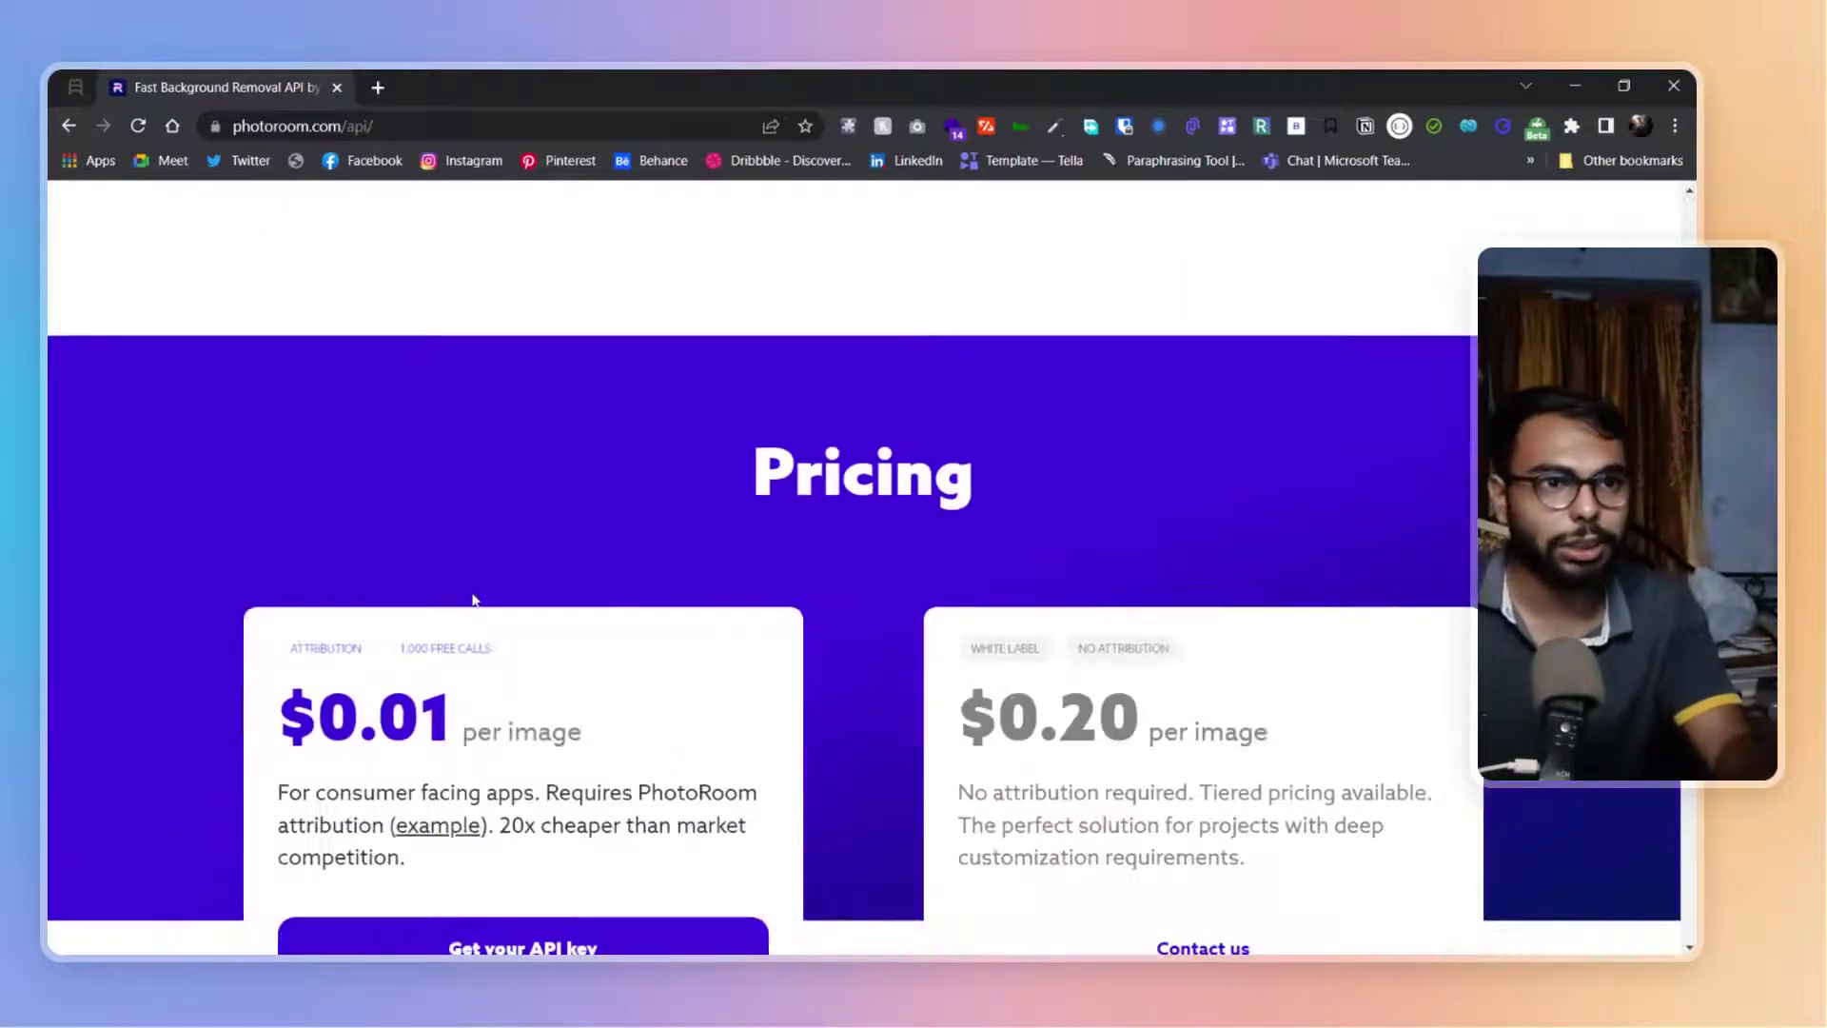
scroll(471, 599, down, 2)
scroll(478, 603, up, 8)
scroll(487, 608, up, 5)
scroll(486, 608, up, 5)
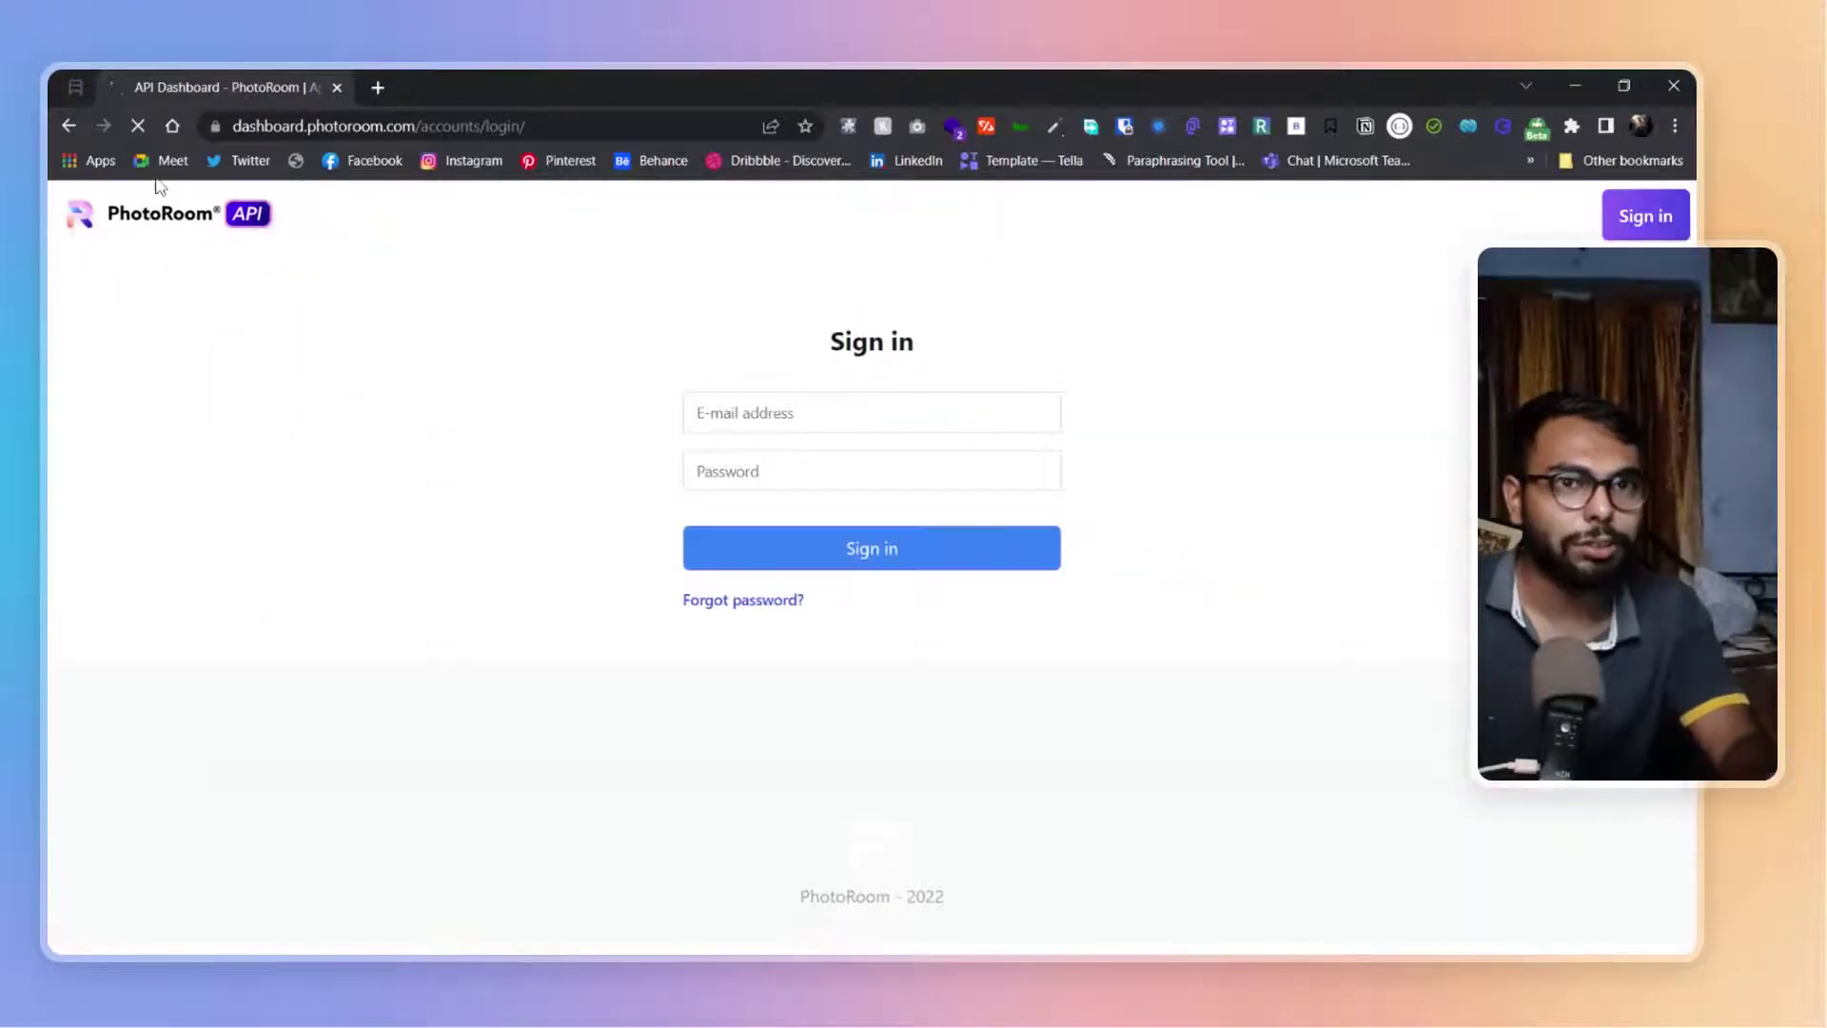
click(76, 135)
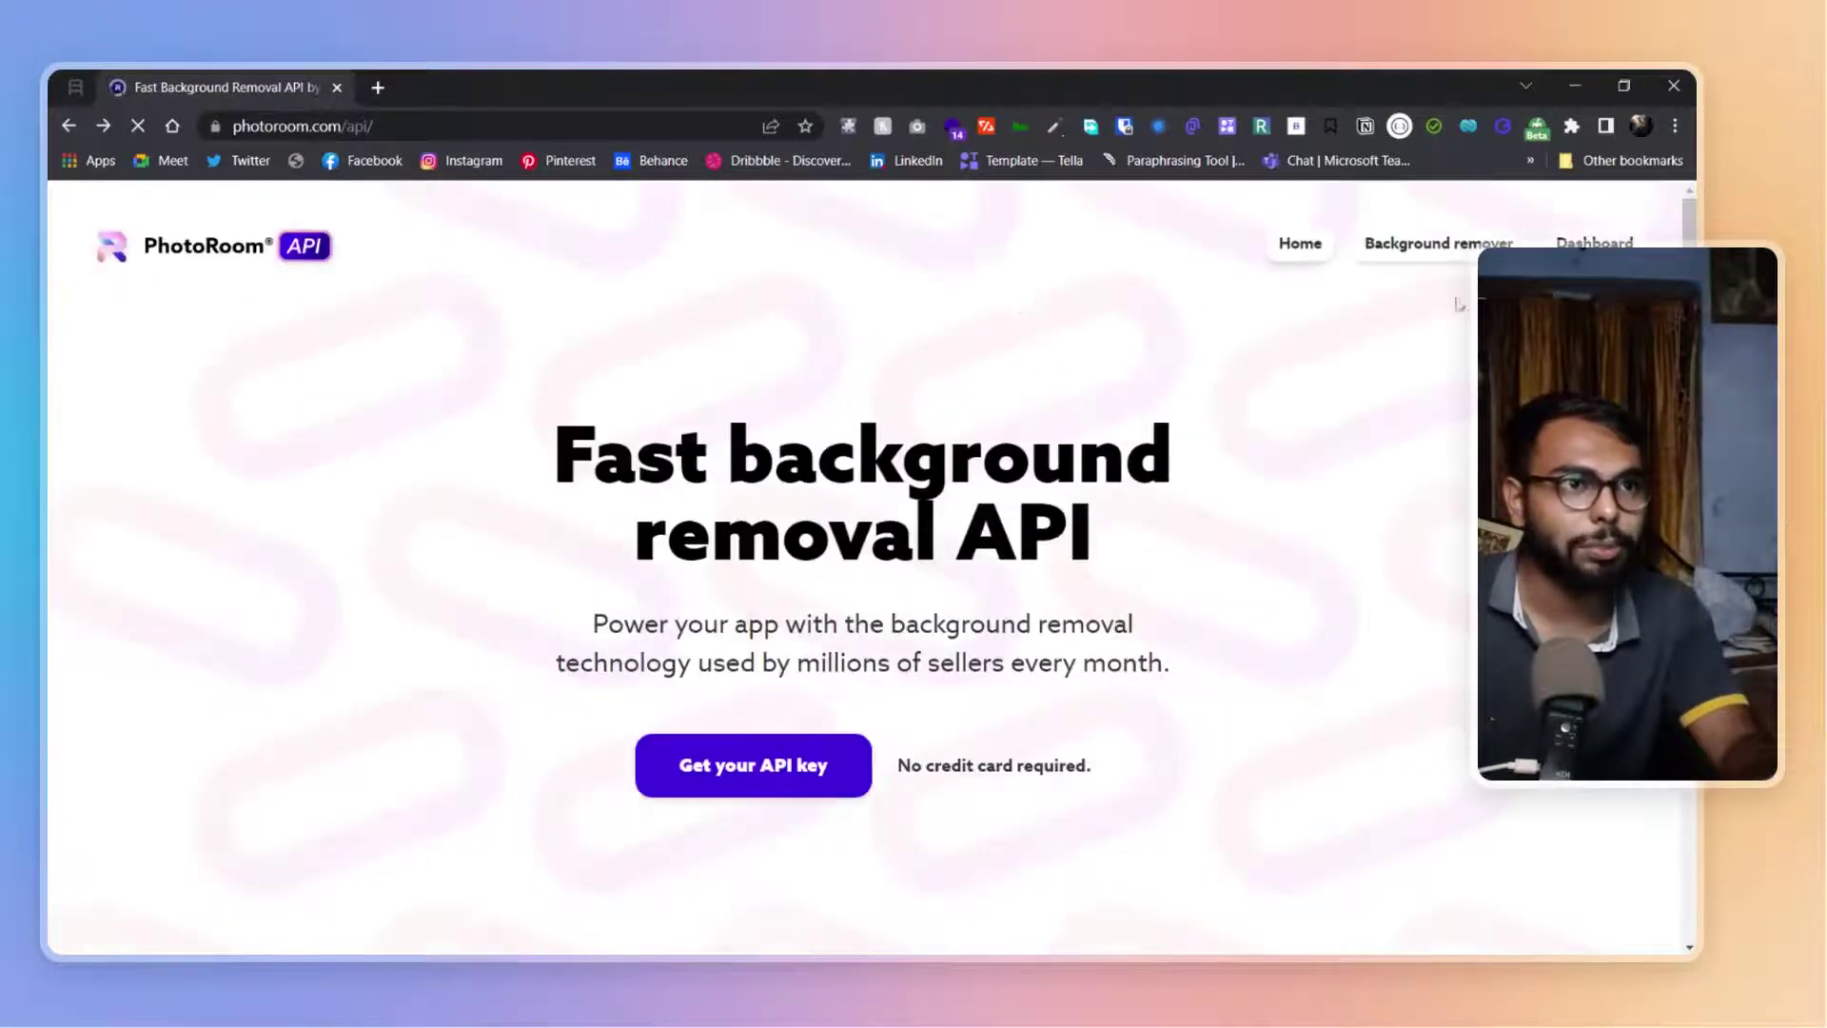
Upload the cleaning-bottles photo on the Background remover page.
click(1443, 264)
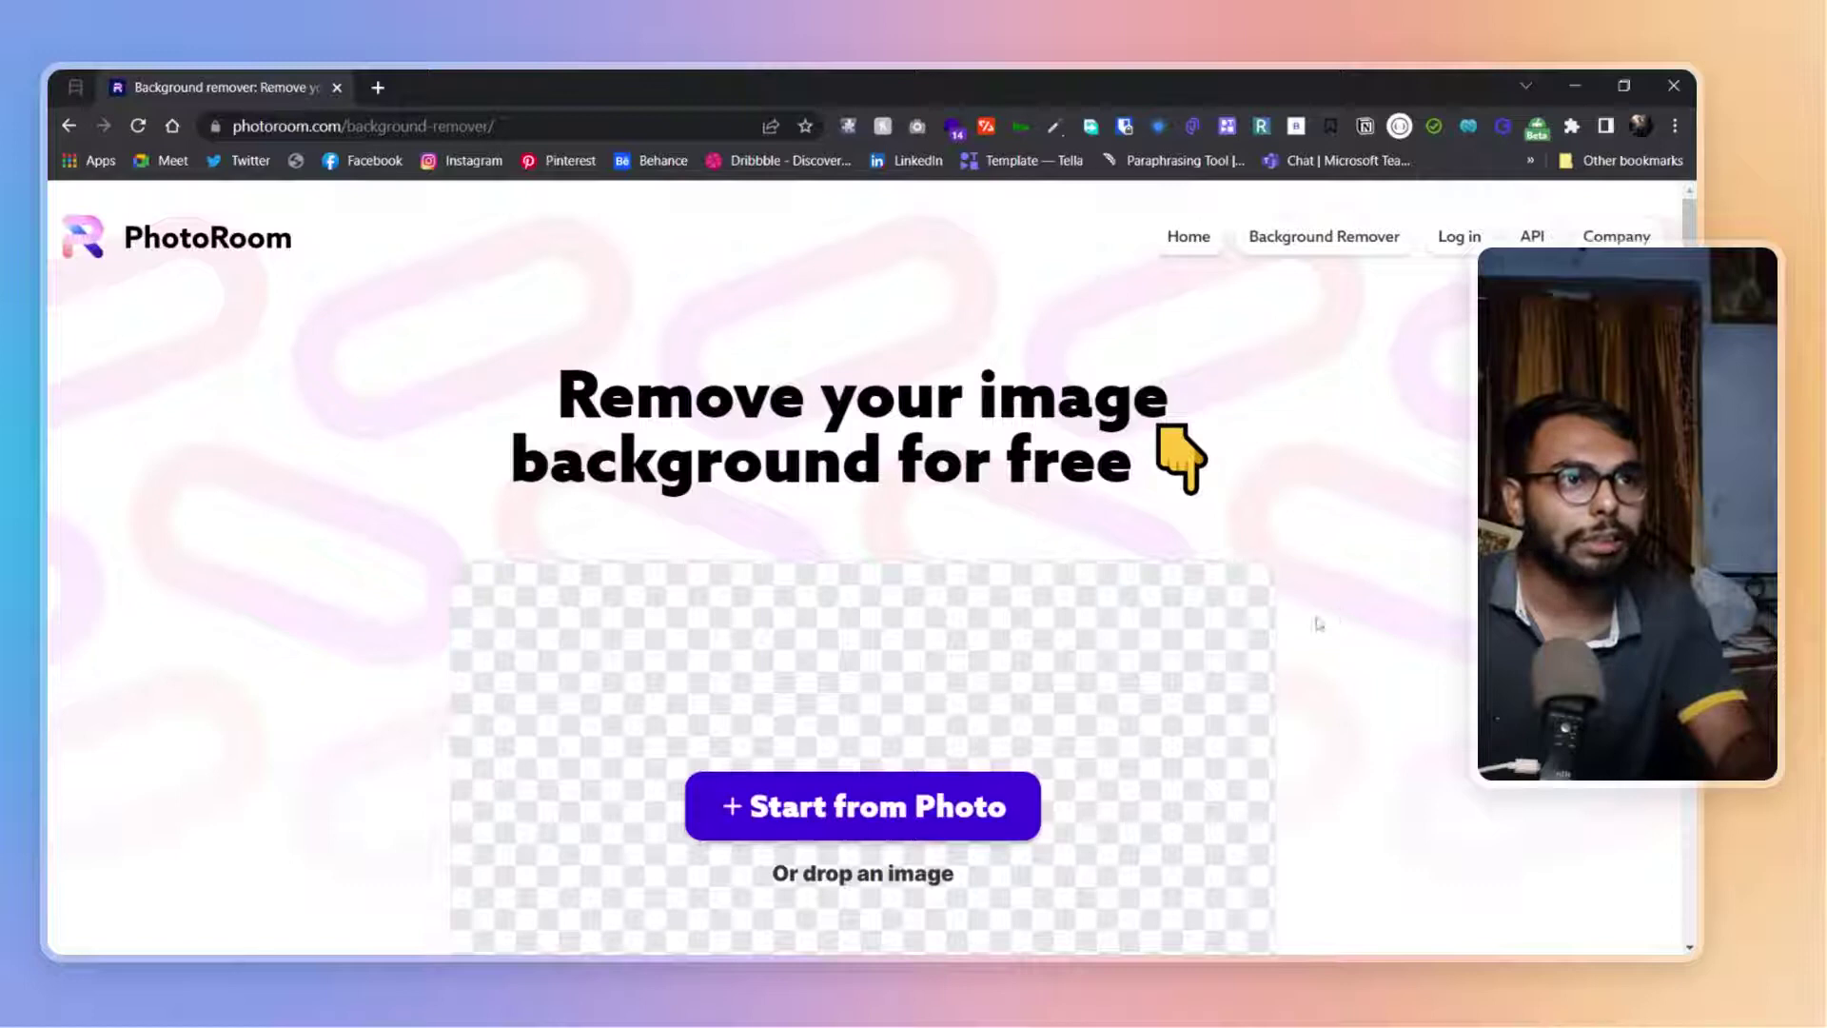
scroll(1163, 703, down, 1)
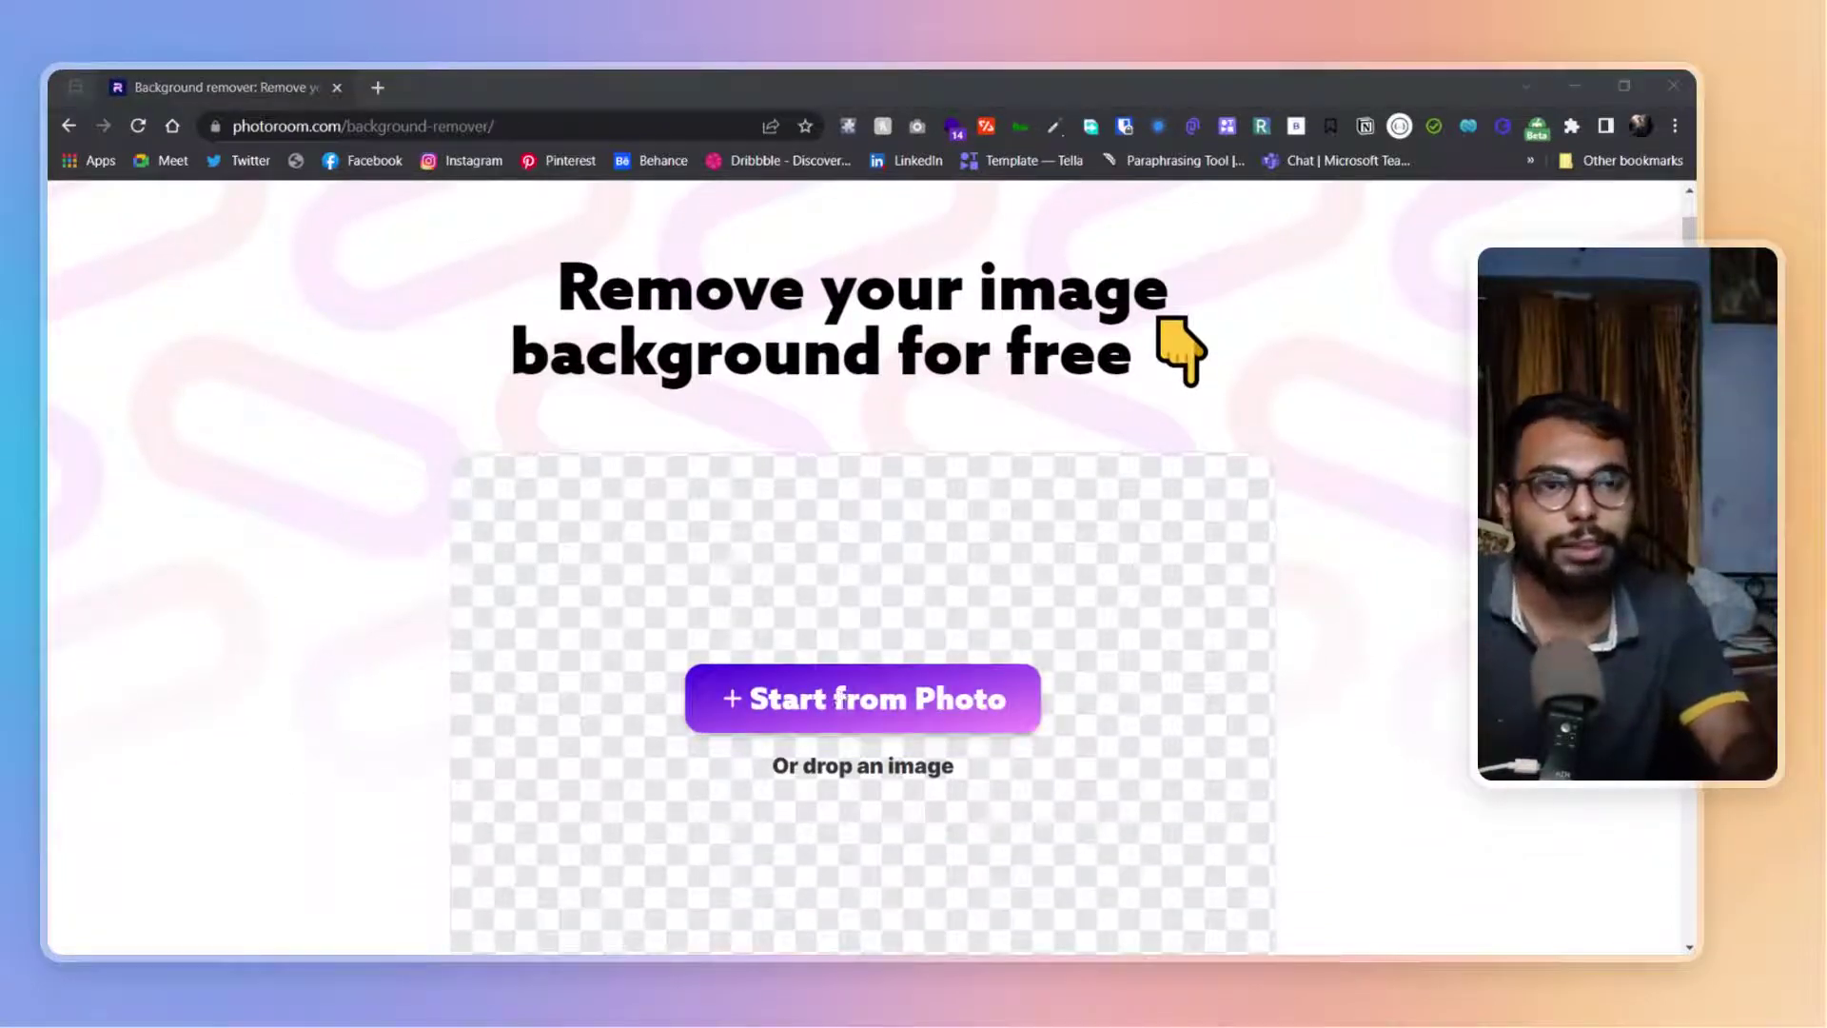
click(863, 698)
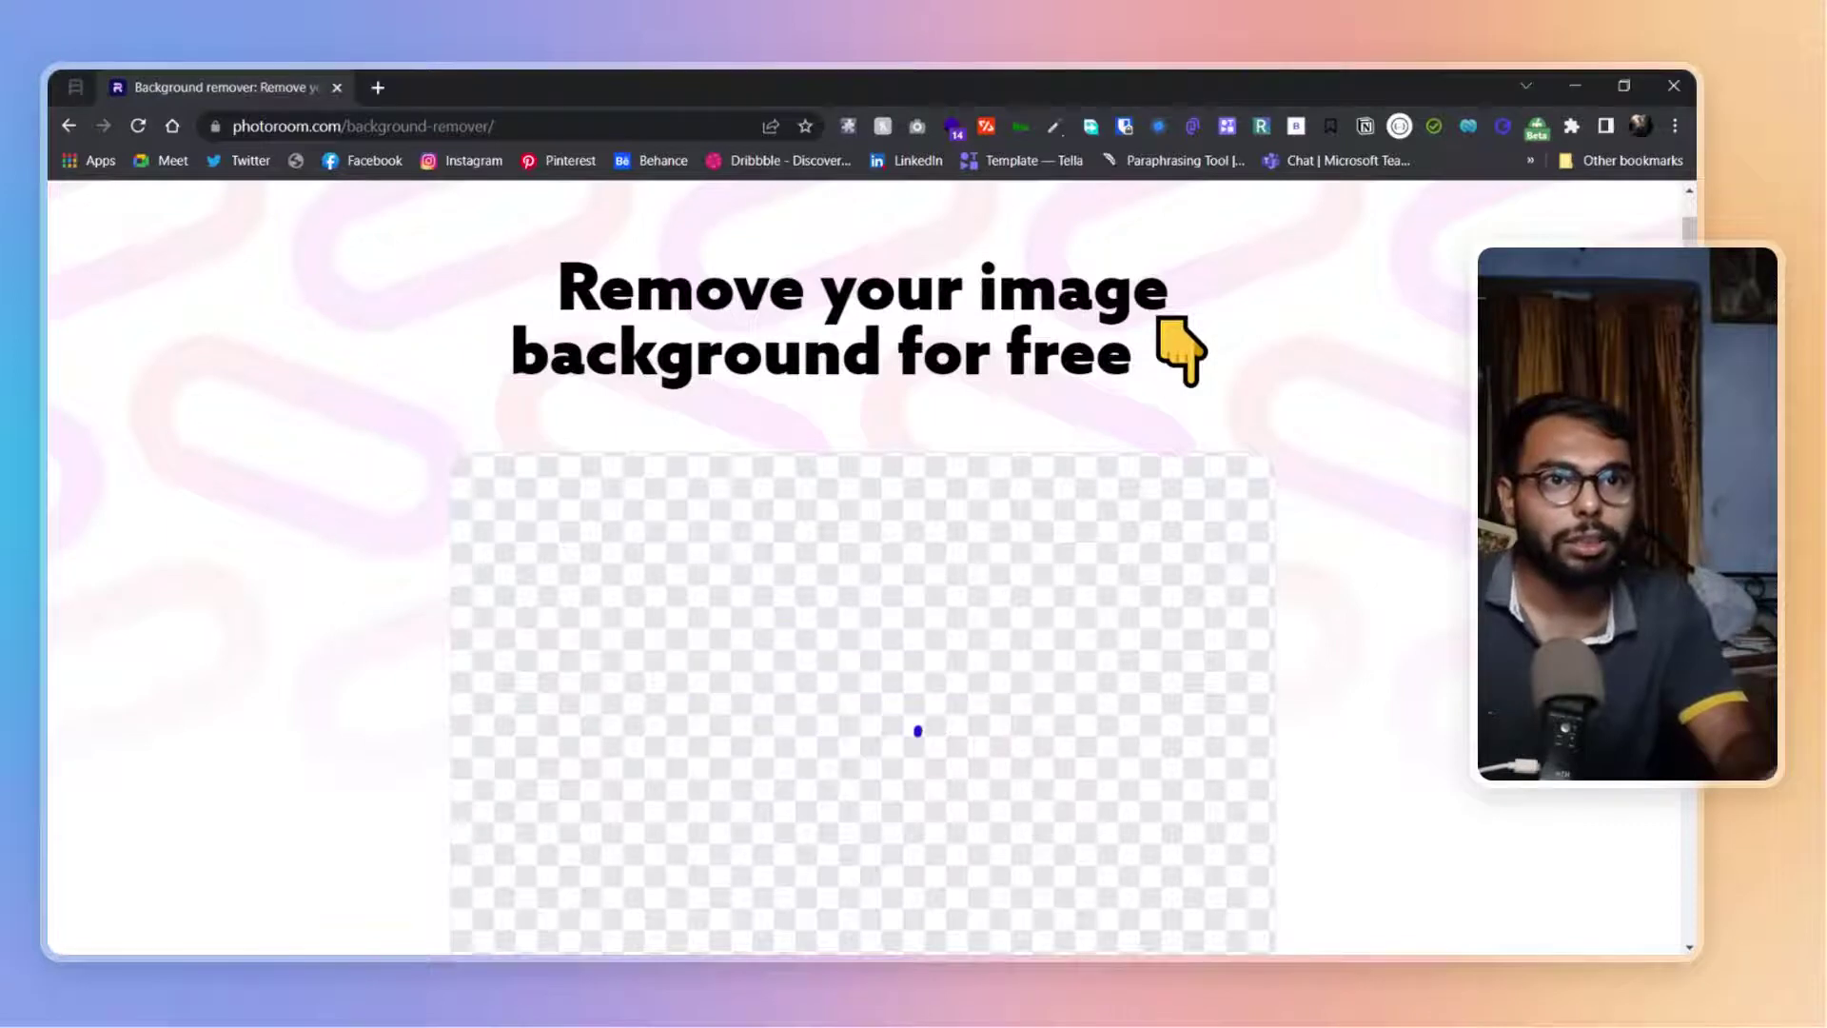
scroll(1403, 615, down, 2)
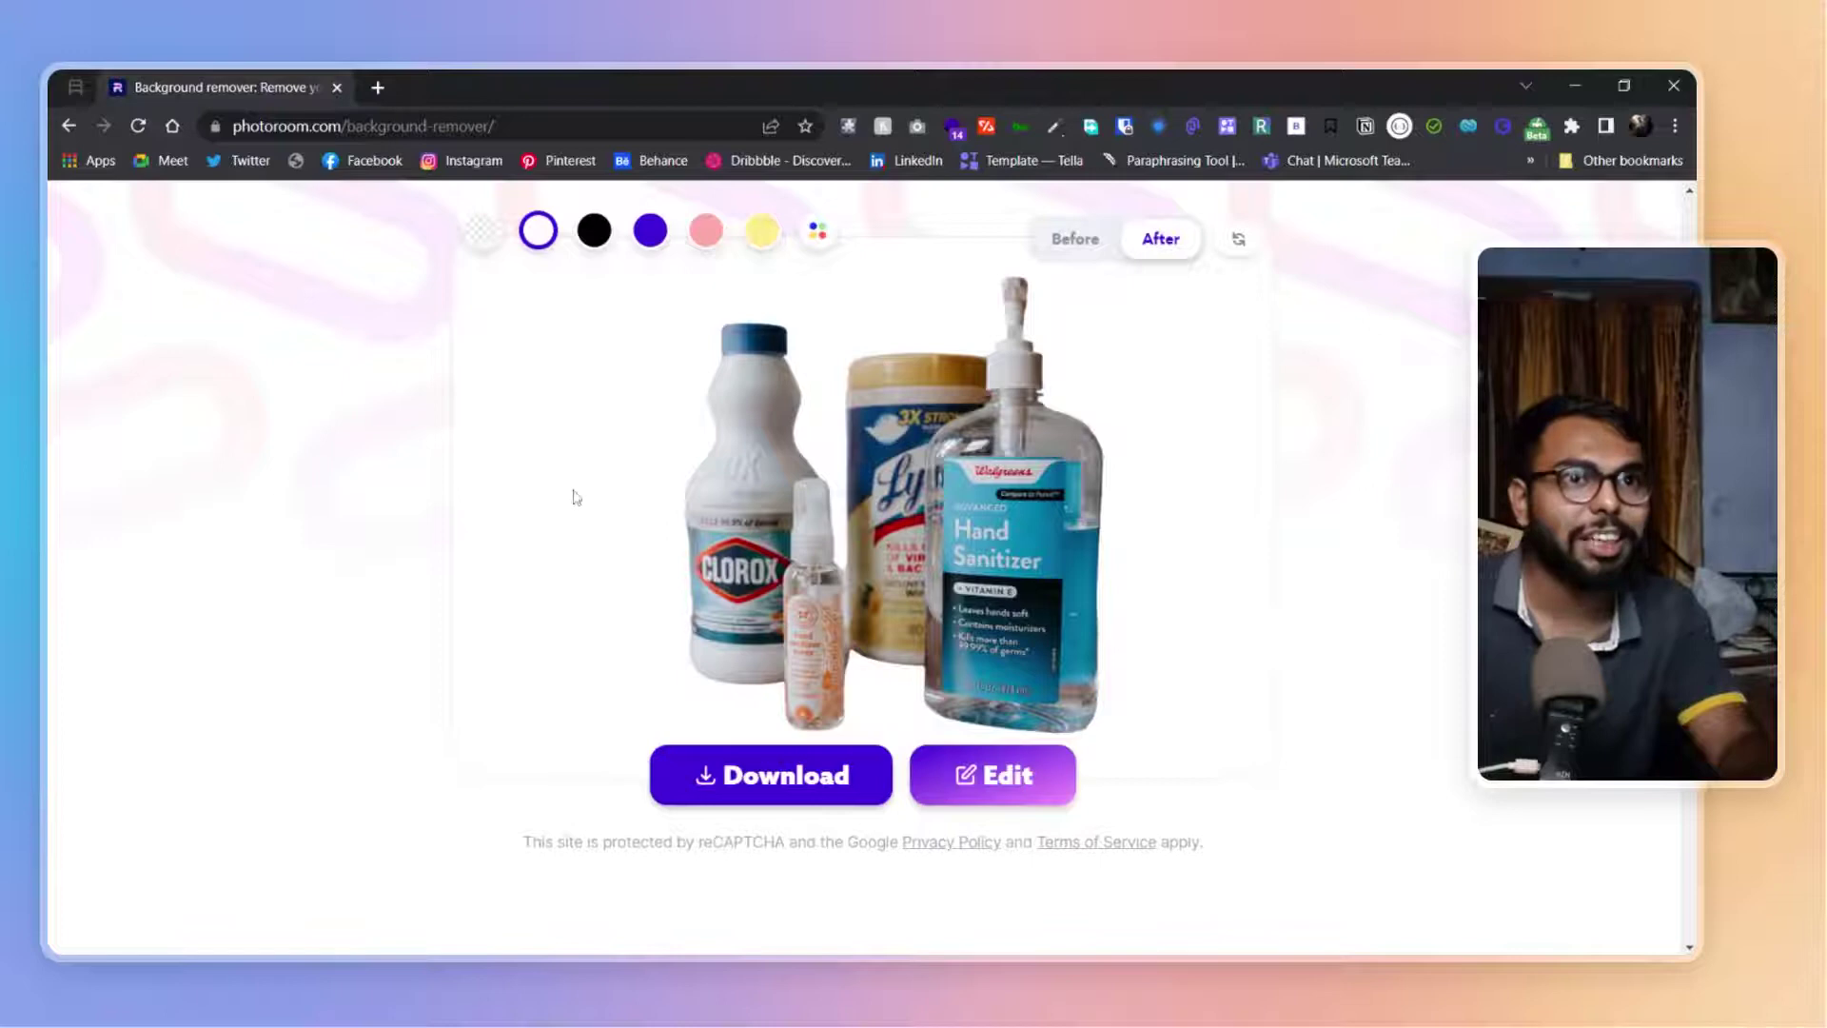
scroll(575, 496, up, 1)
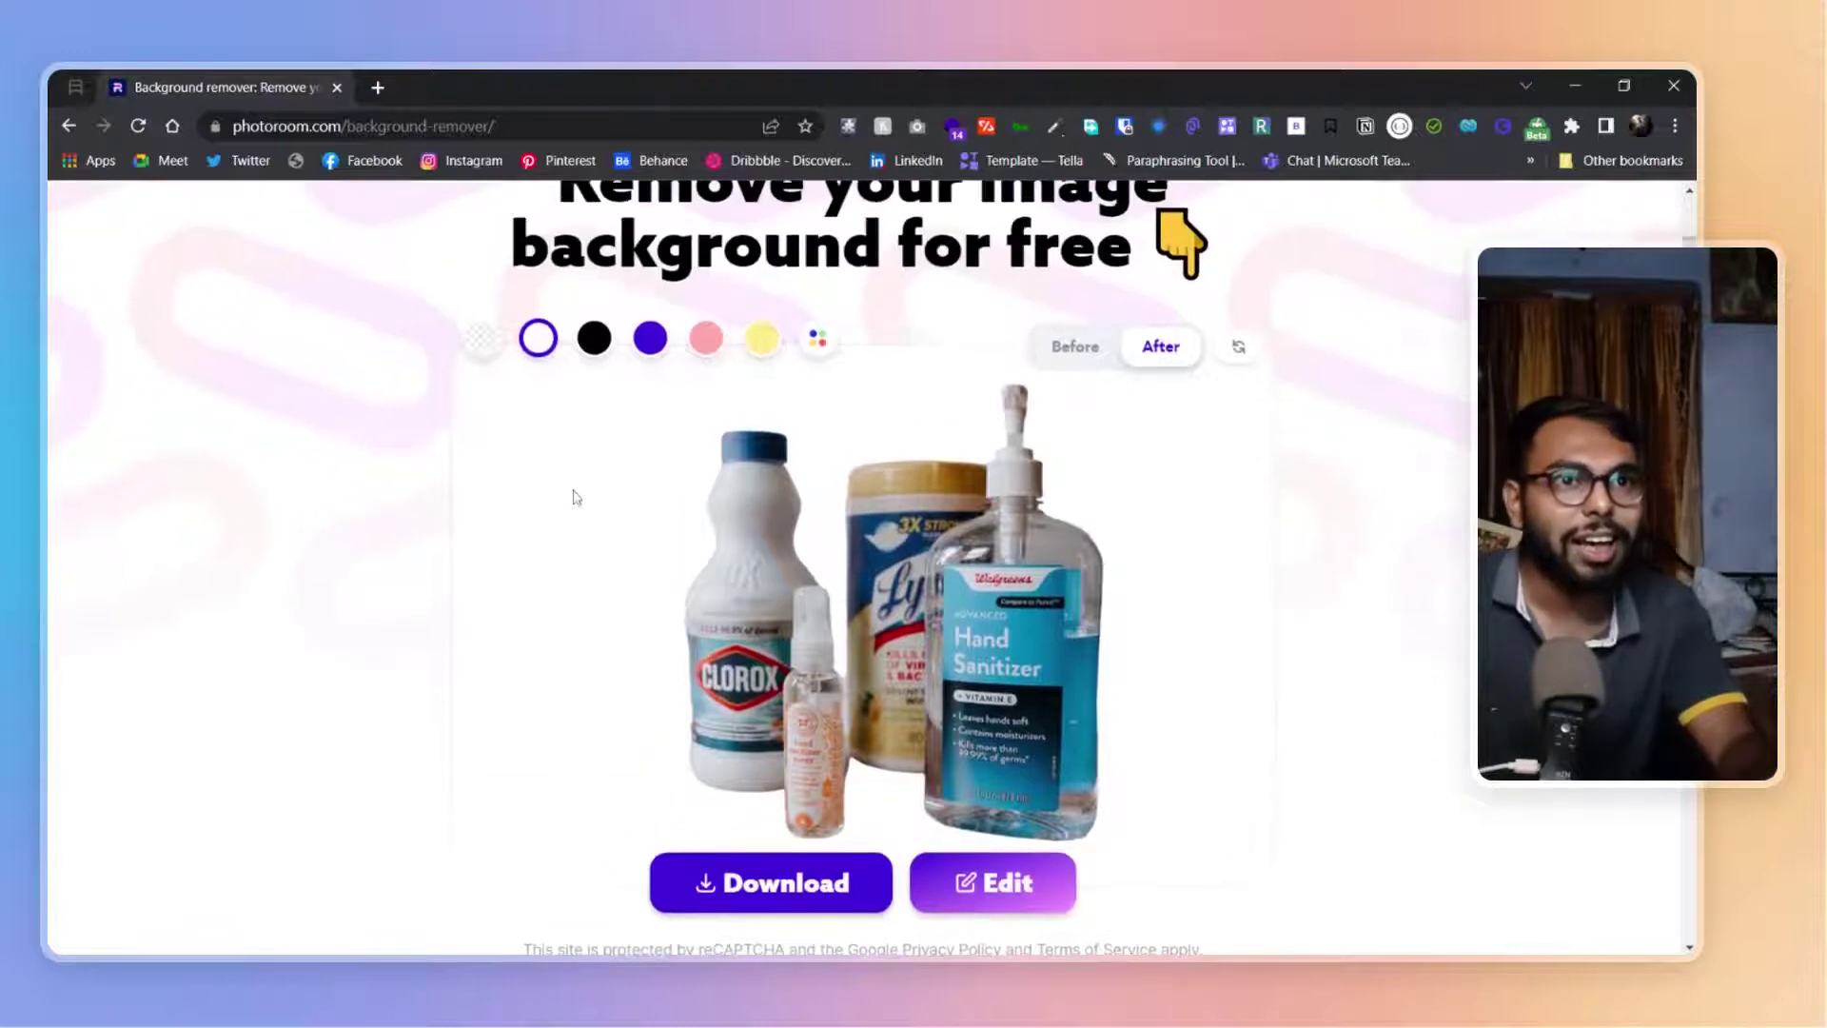
Preview black, purple, pink, yellow and custom backgrounds, then return to transparent.
click(593, 339)
click(650, 339)
click(706, 338)
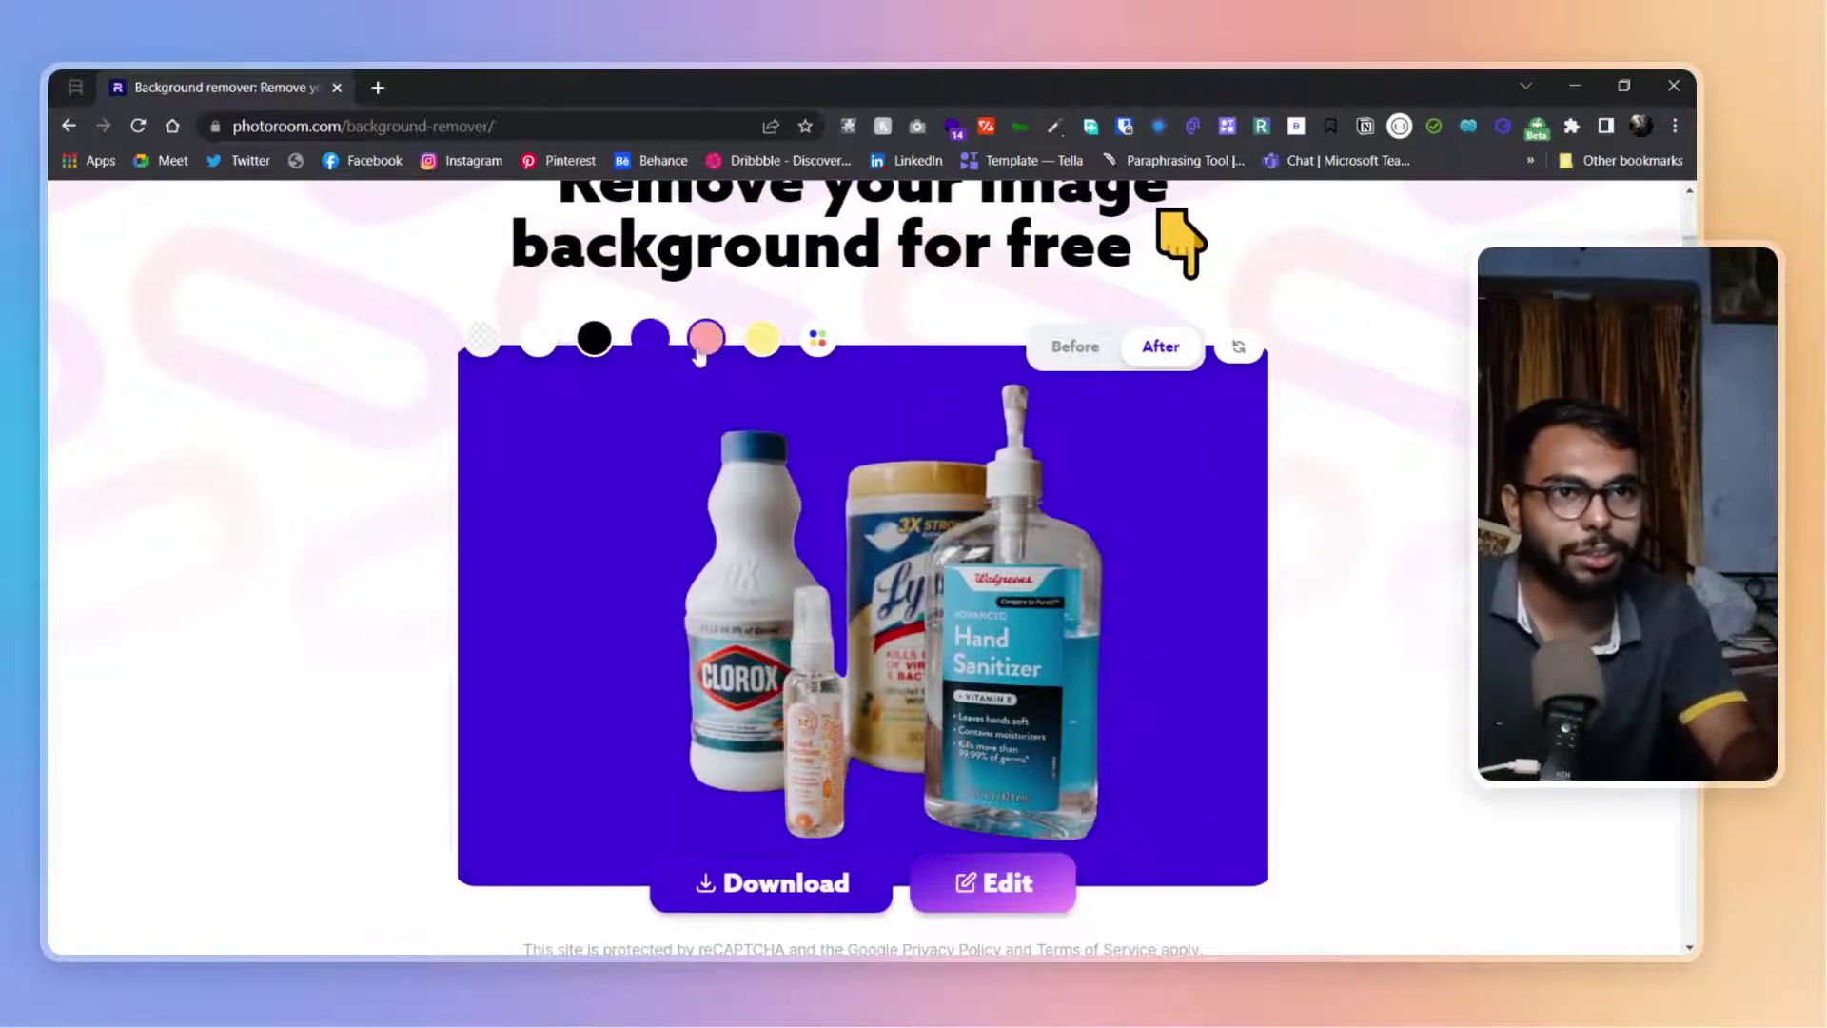
click(762, 338)
click(820, 339)
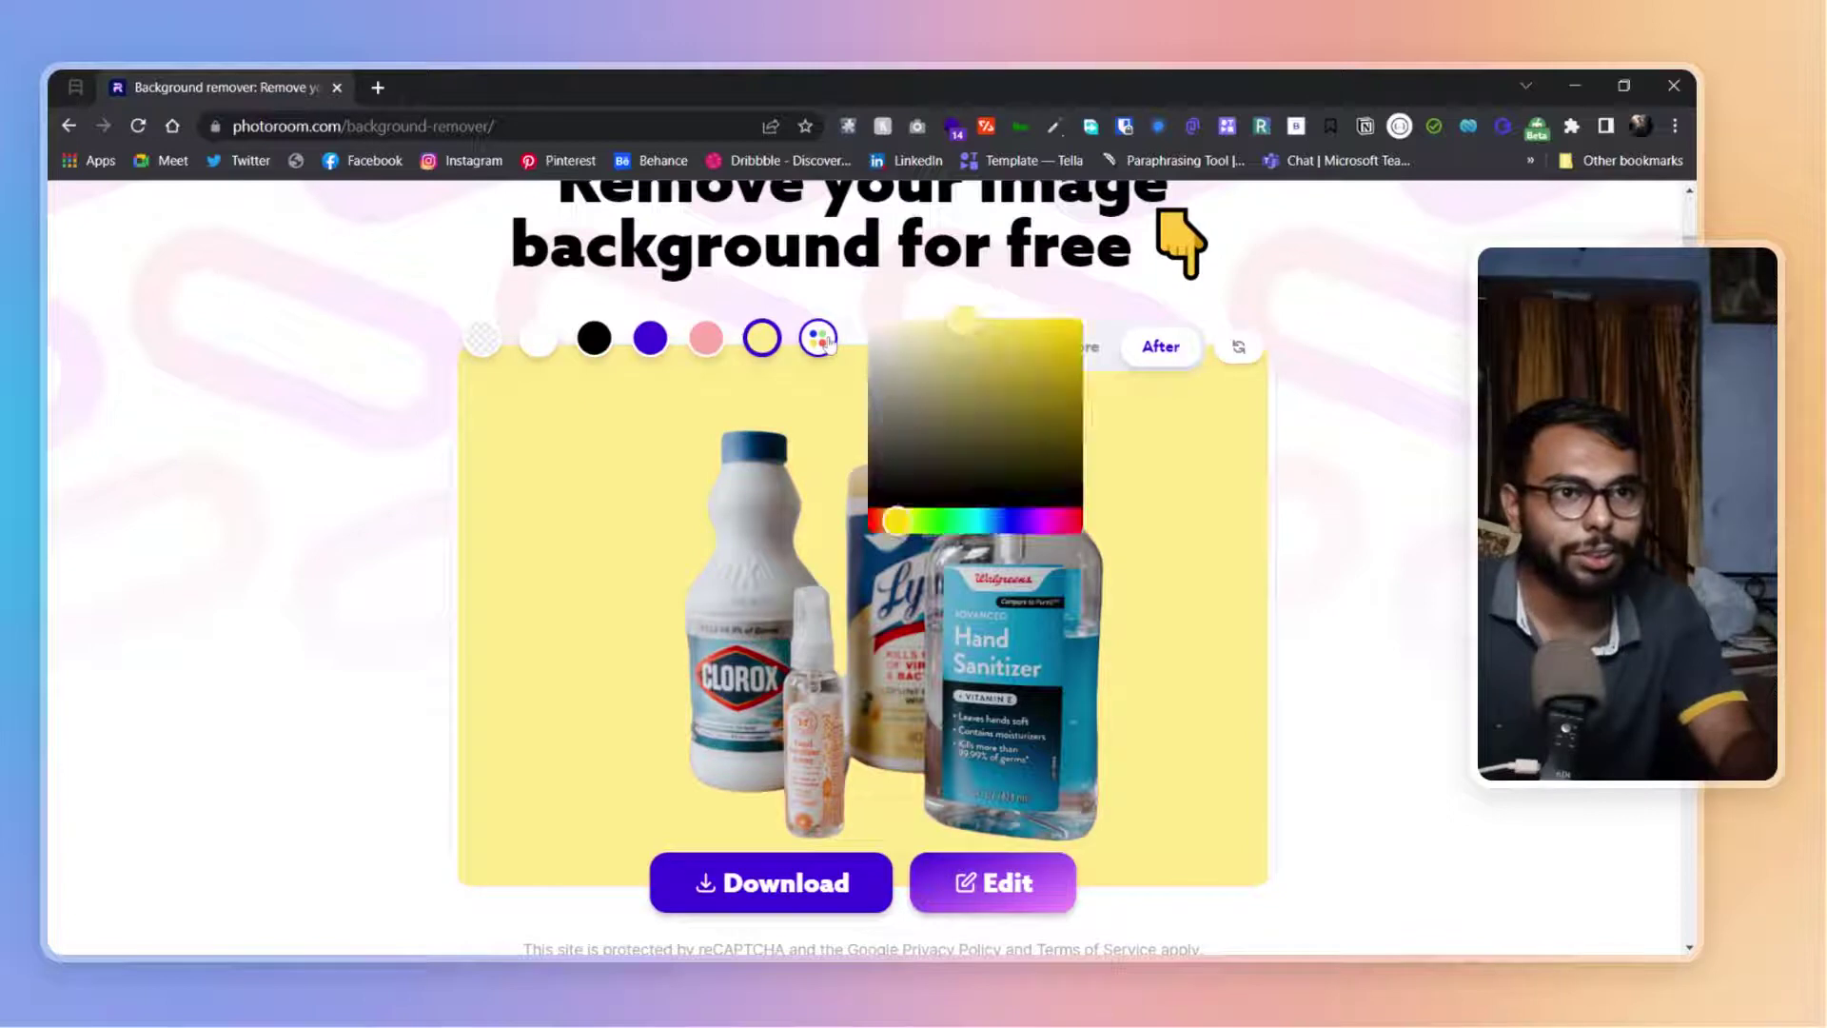
click(484, 339)
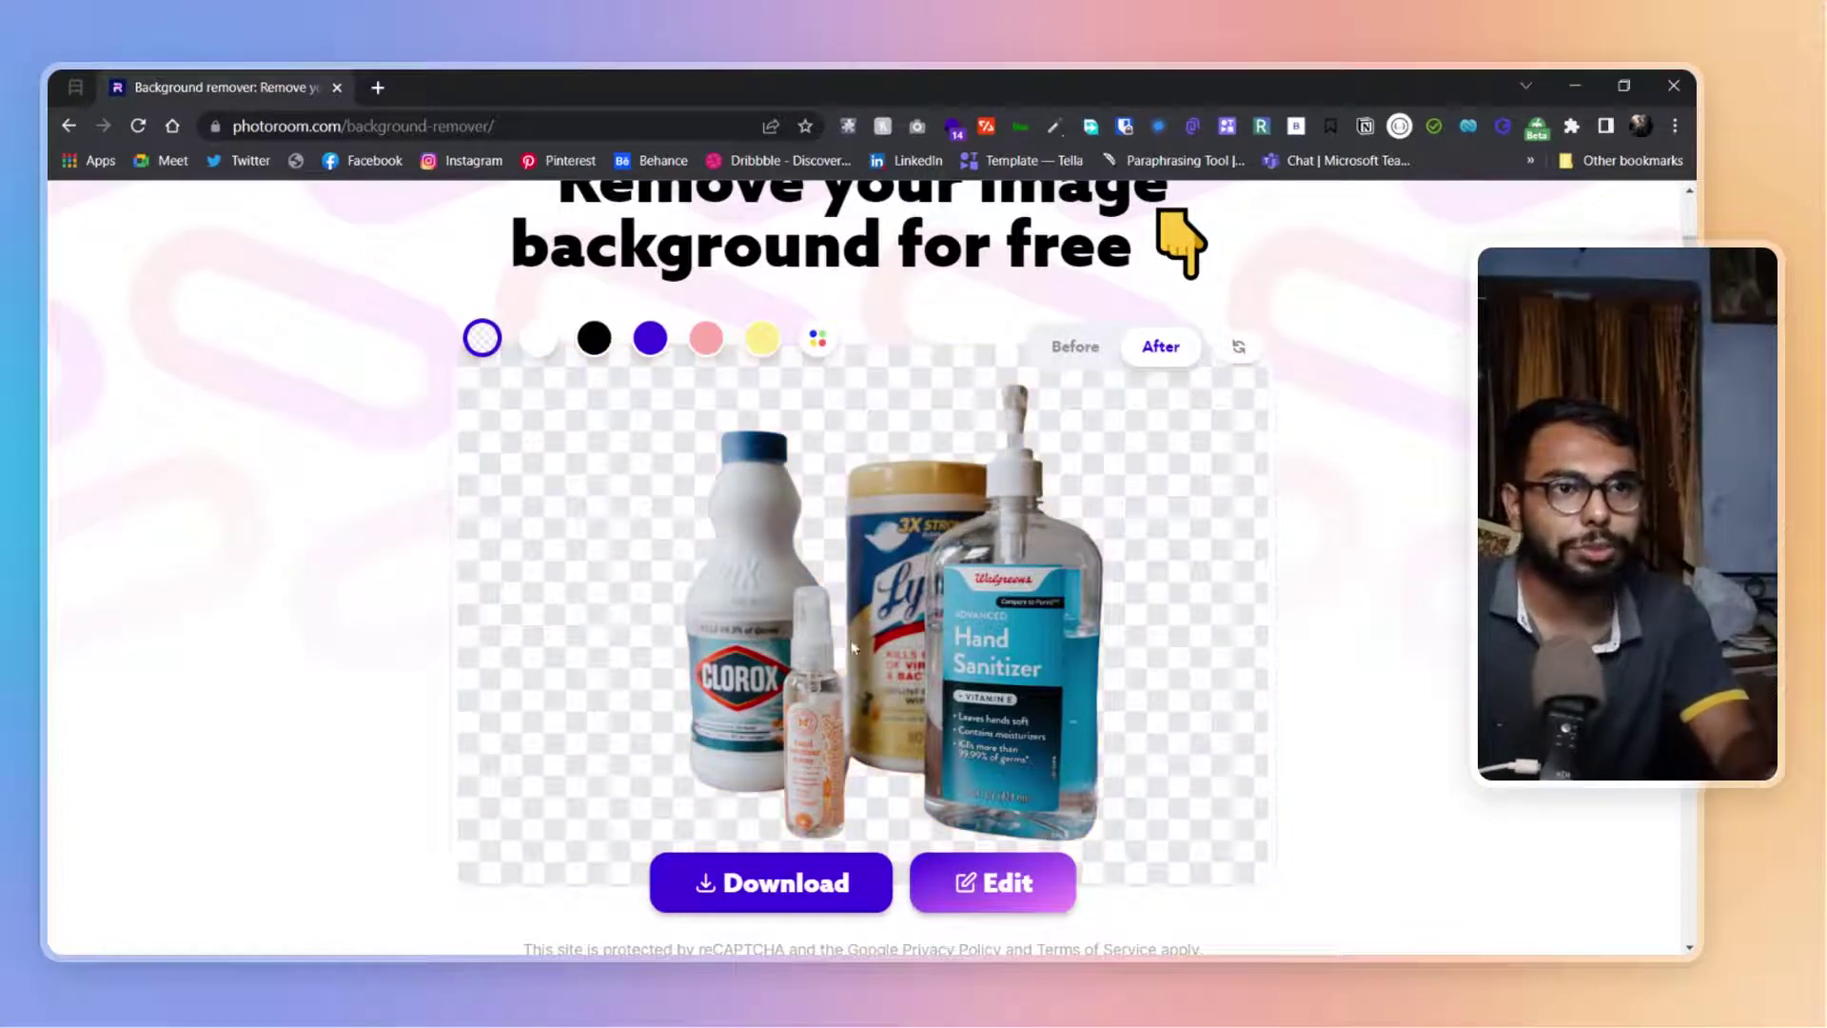
Download the transparent cut-out bottles image and open it in the editor.
click(839, 877)
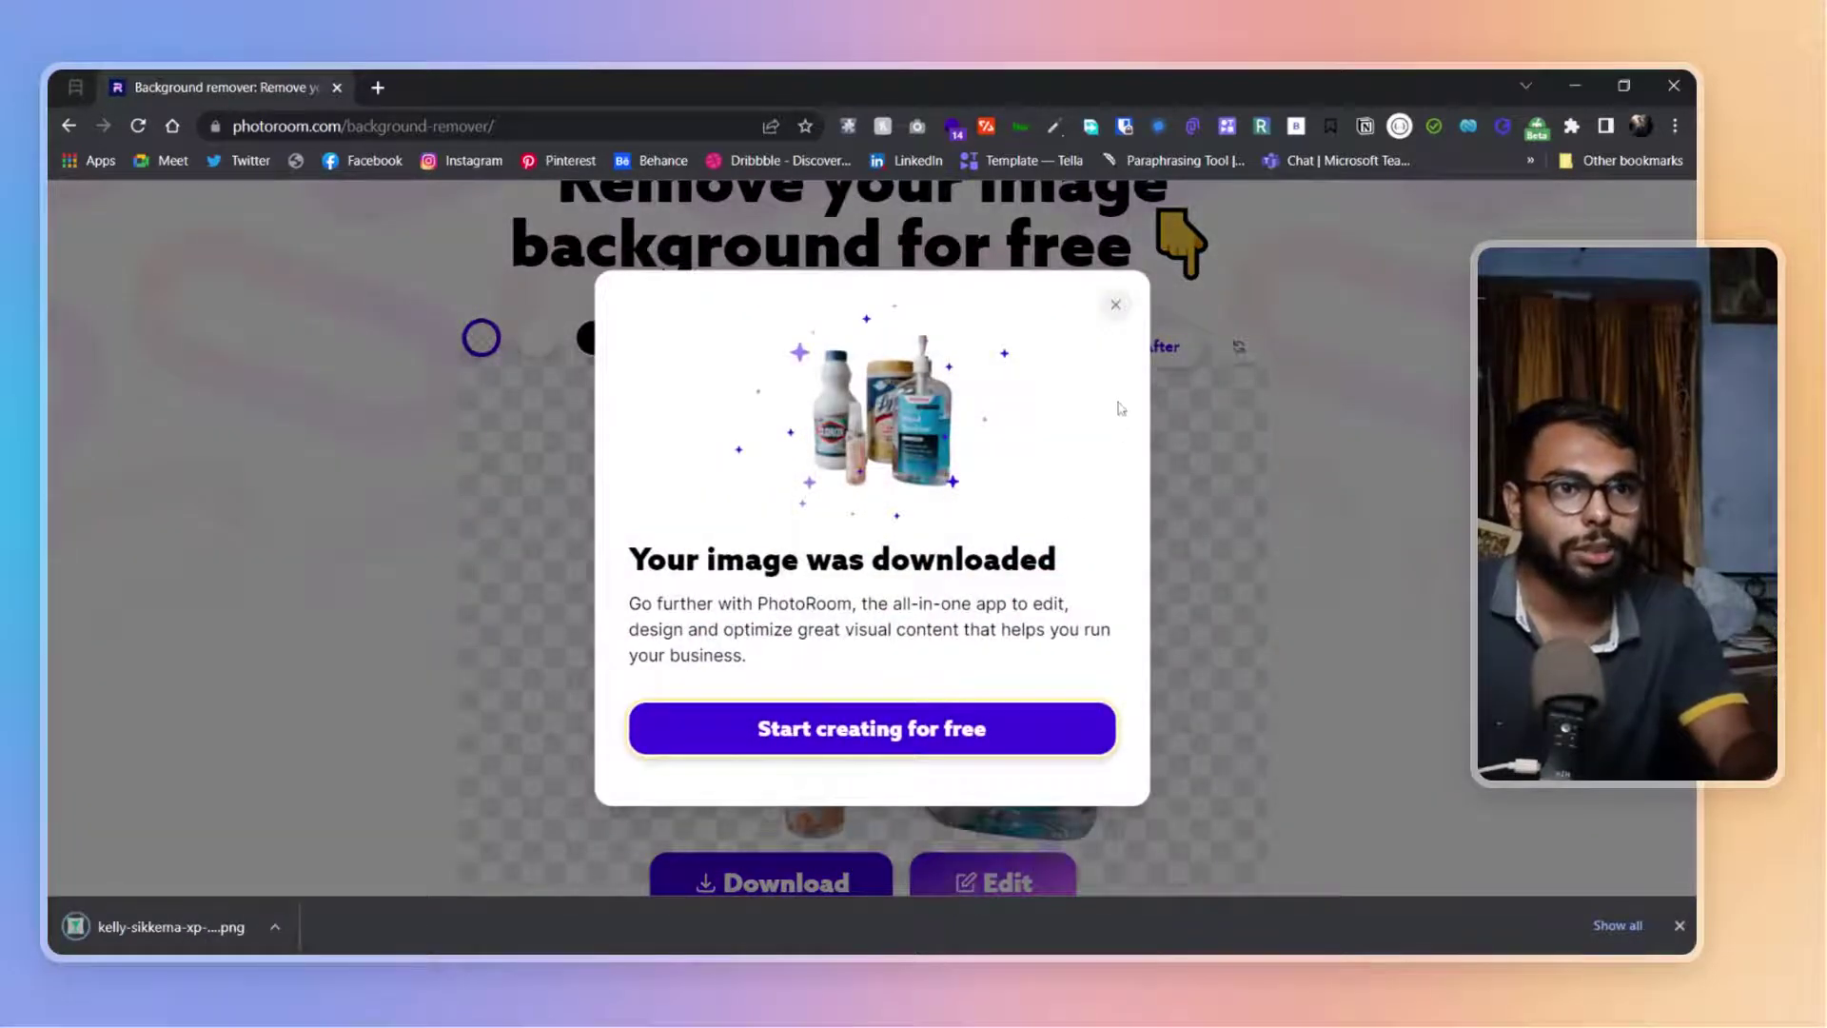
click(1118, 305)
scroll(1057, 572, down, 3)
click(1017, 665)
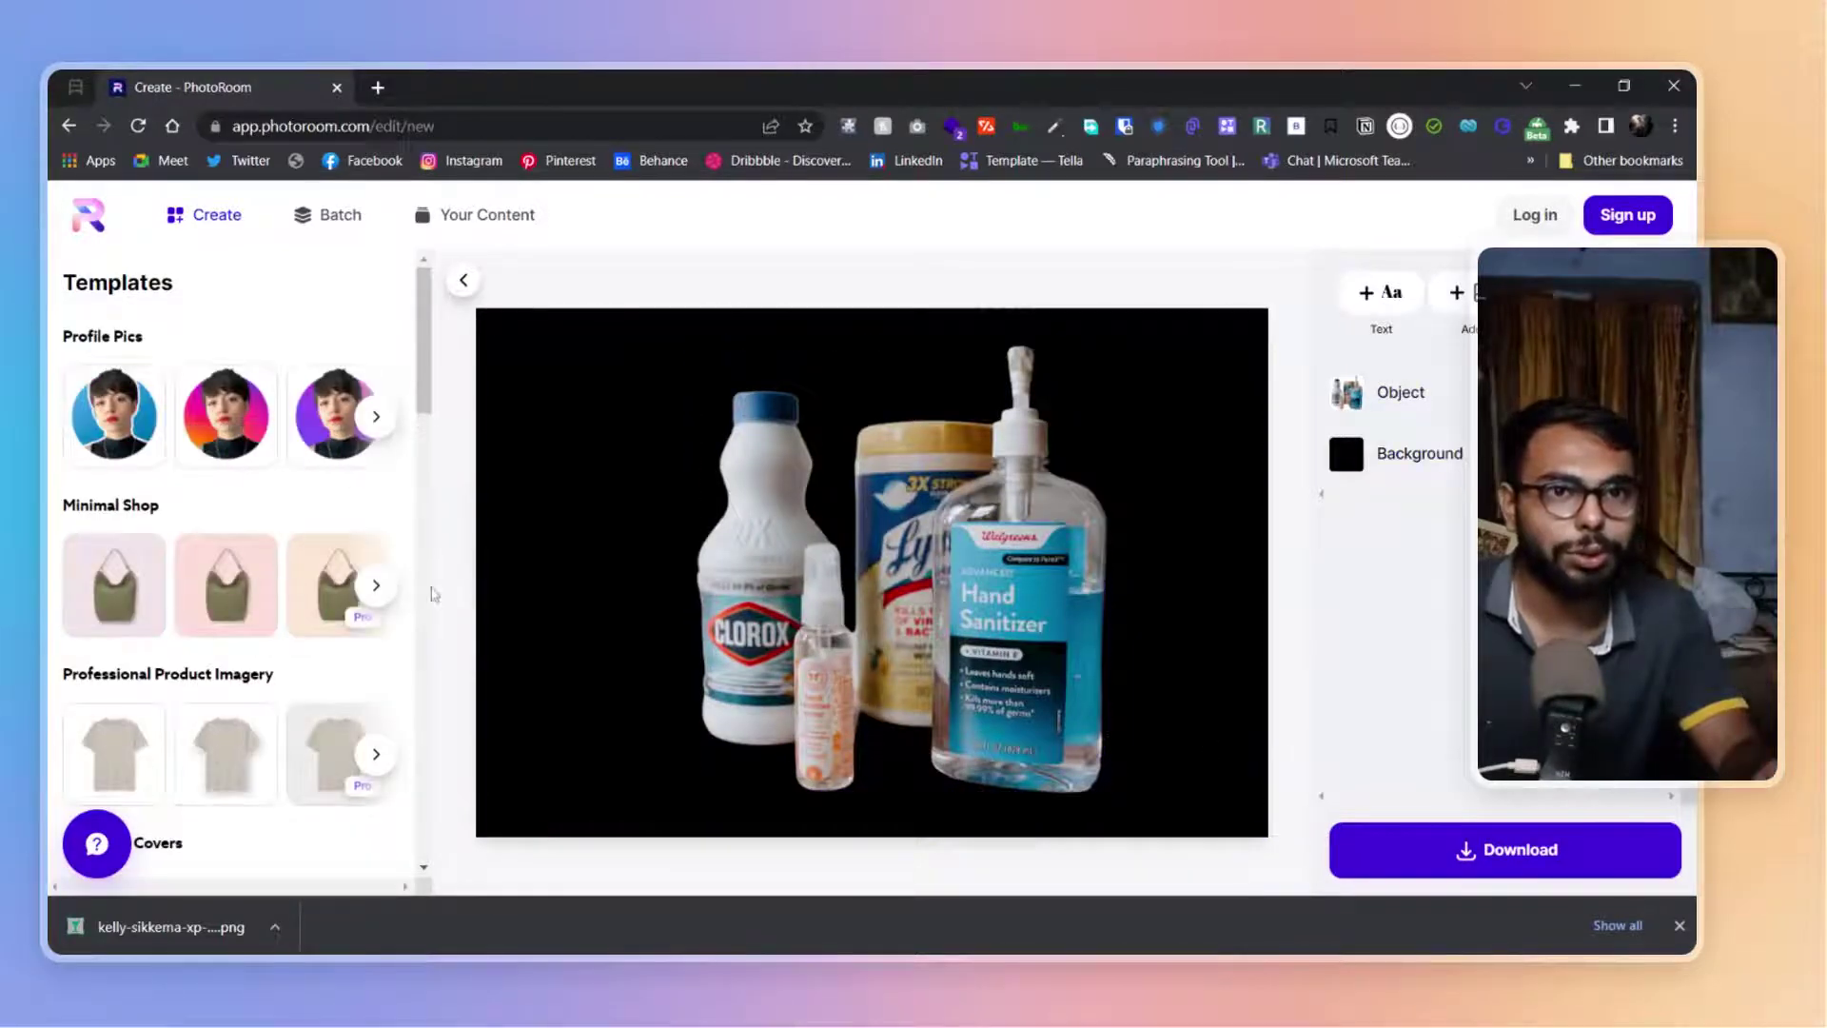
scroll(414, 600, down, 1)
scroll(407, 606, down, 3)
scroll(397, 617, up, 3)
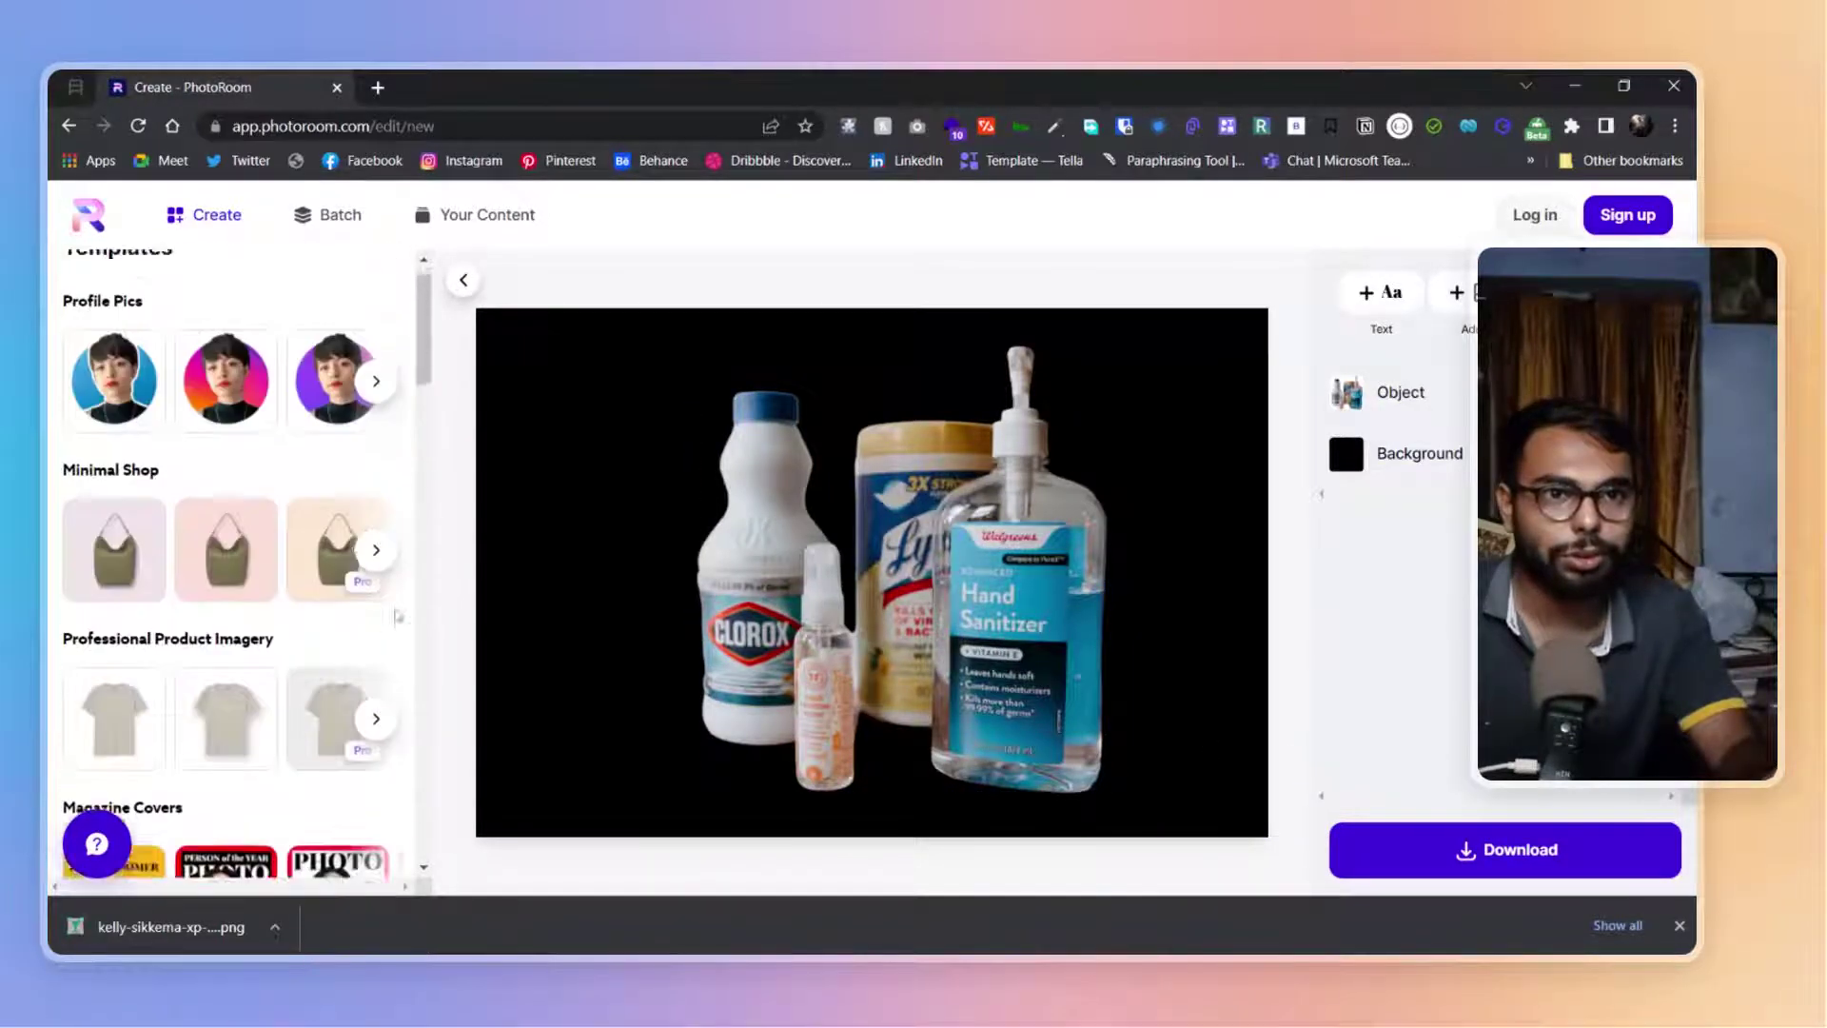
scroll(397, 618, up, 1)
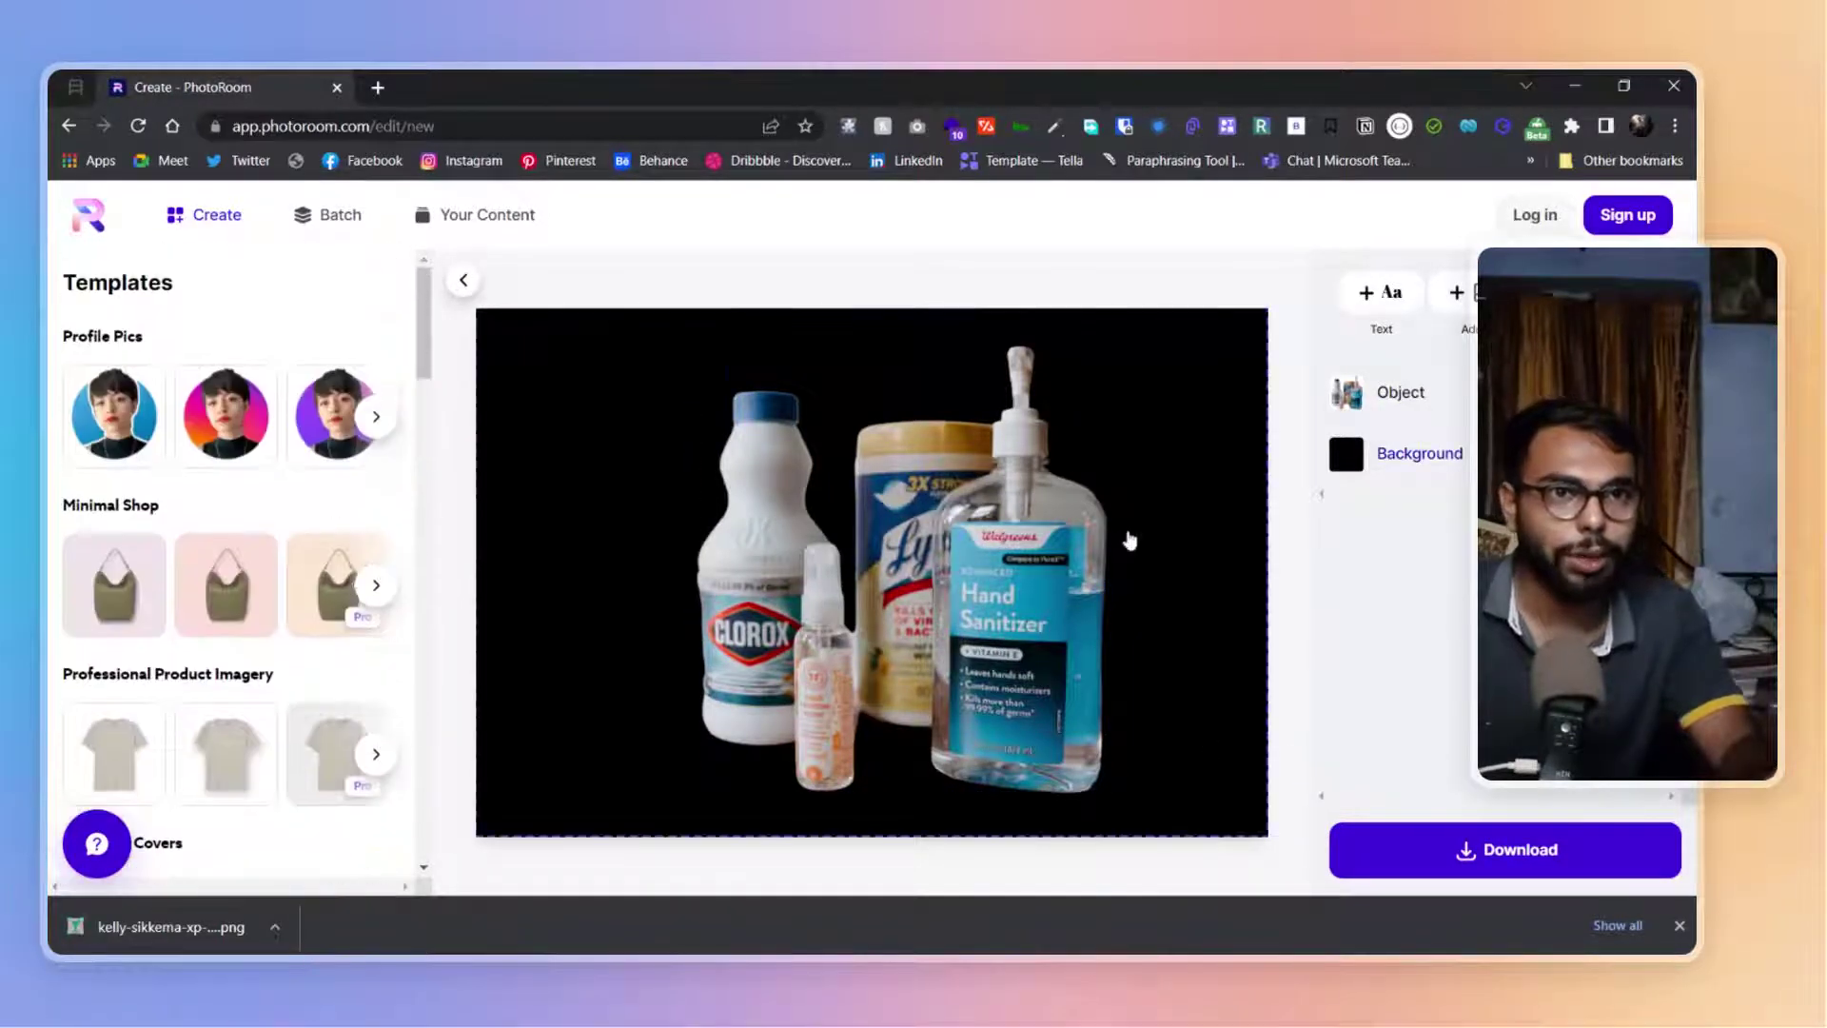
Scroll through the Profile Pics templates, then go back to the Create page.
click(376, 419)
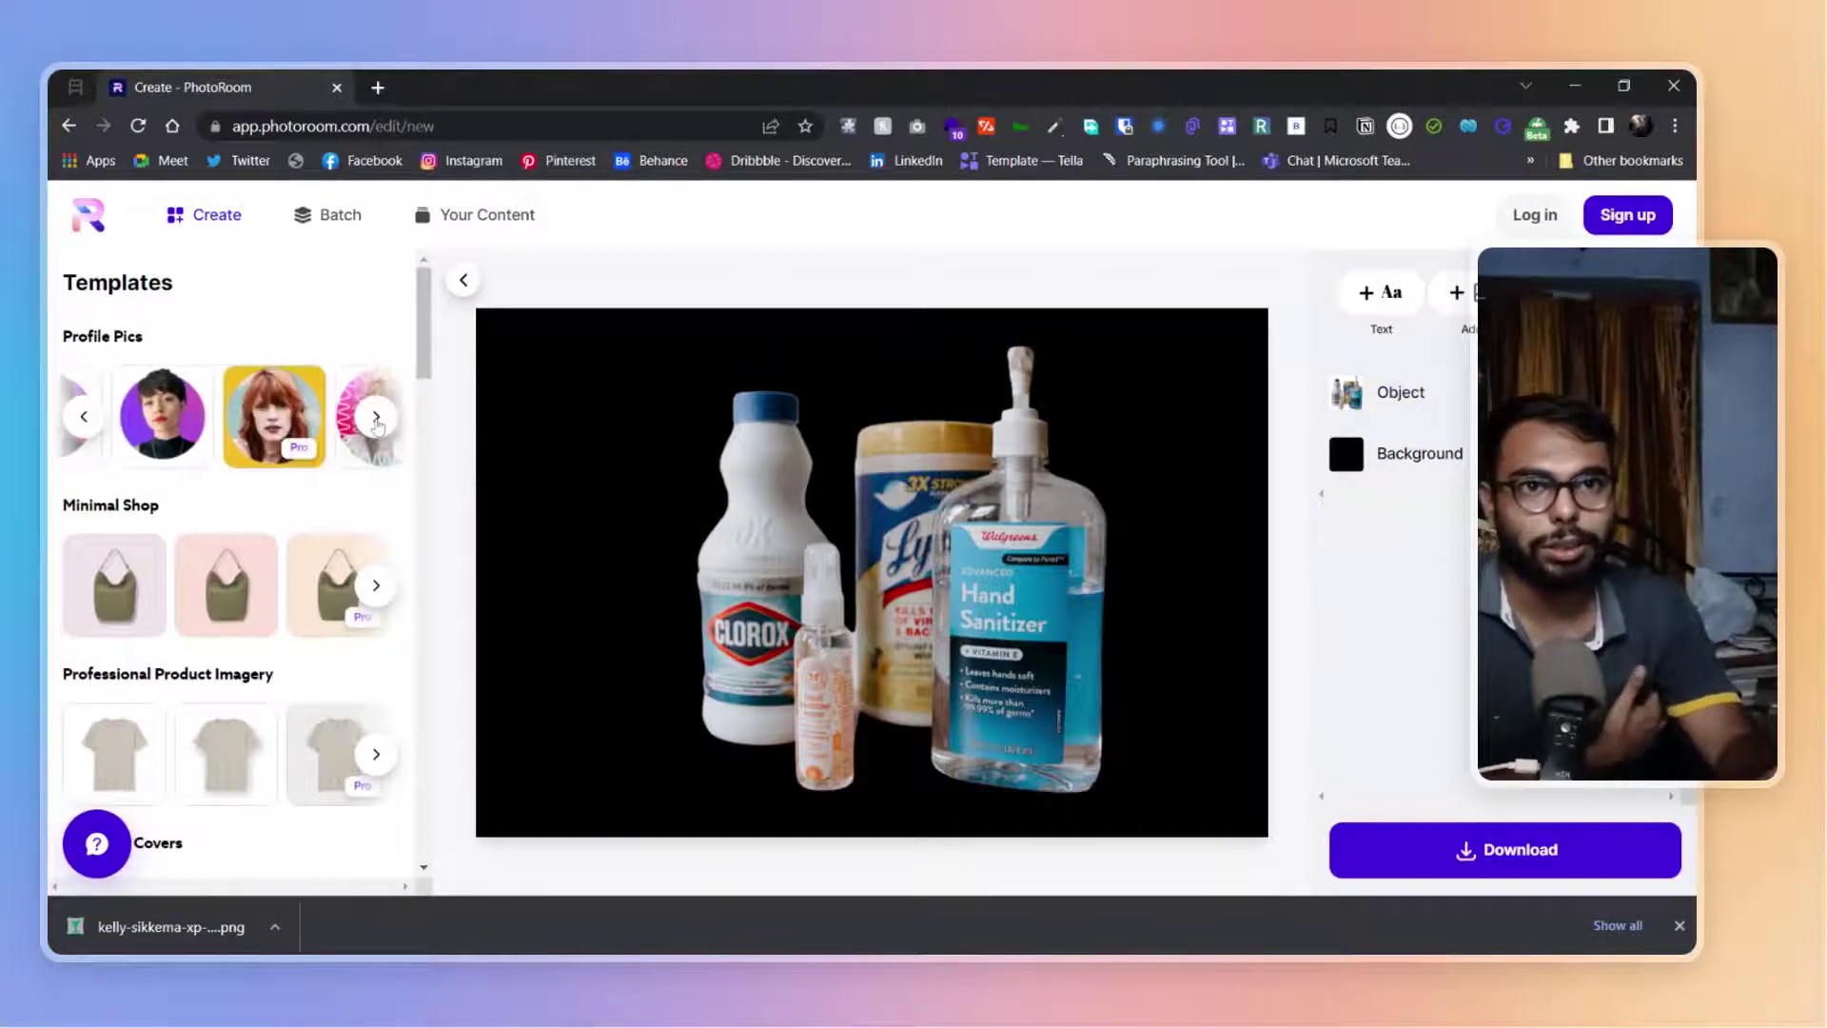
click(85, 415)
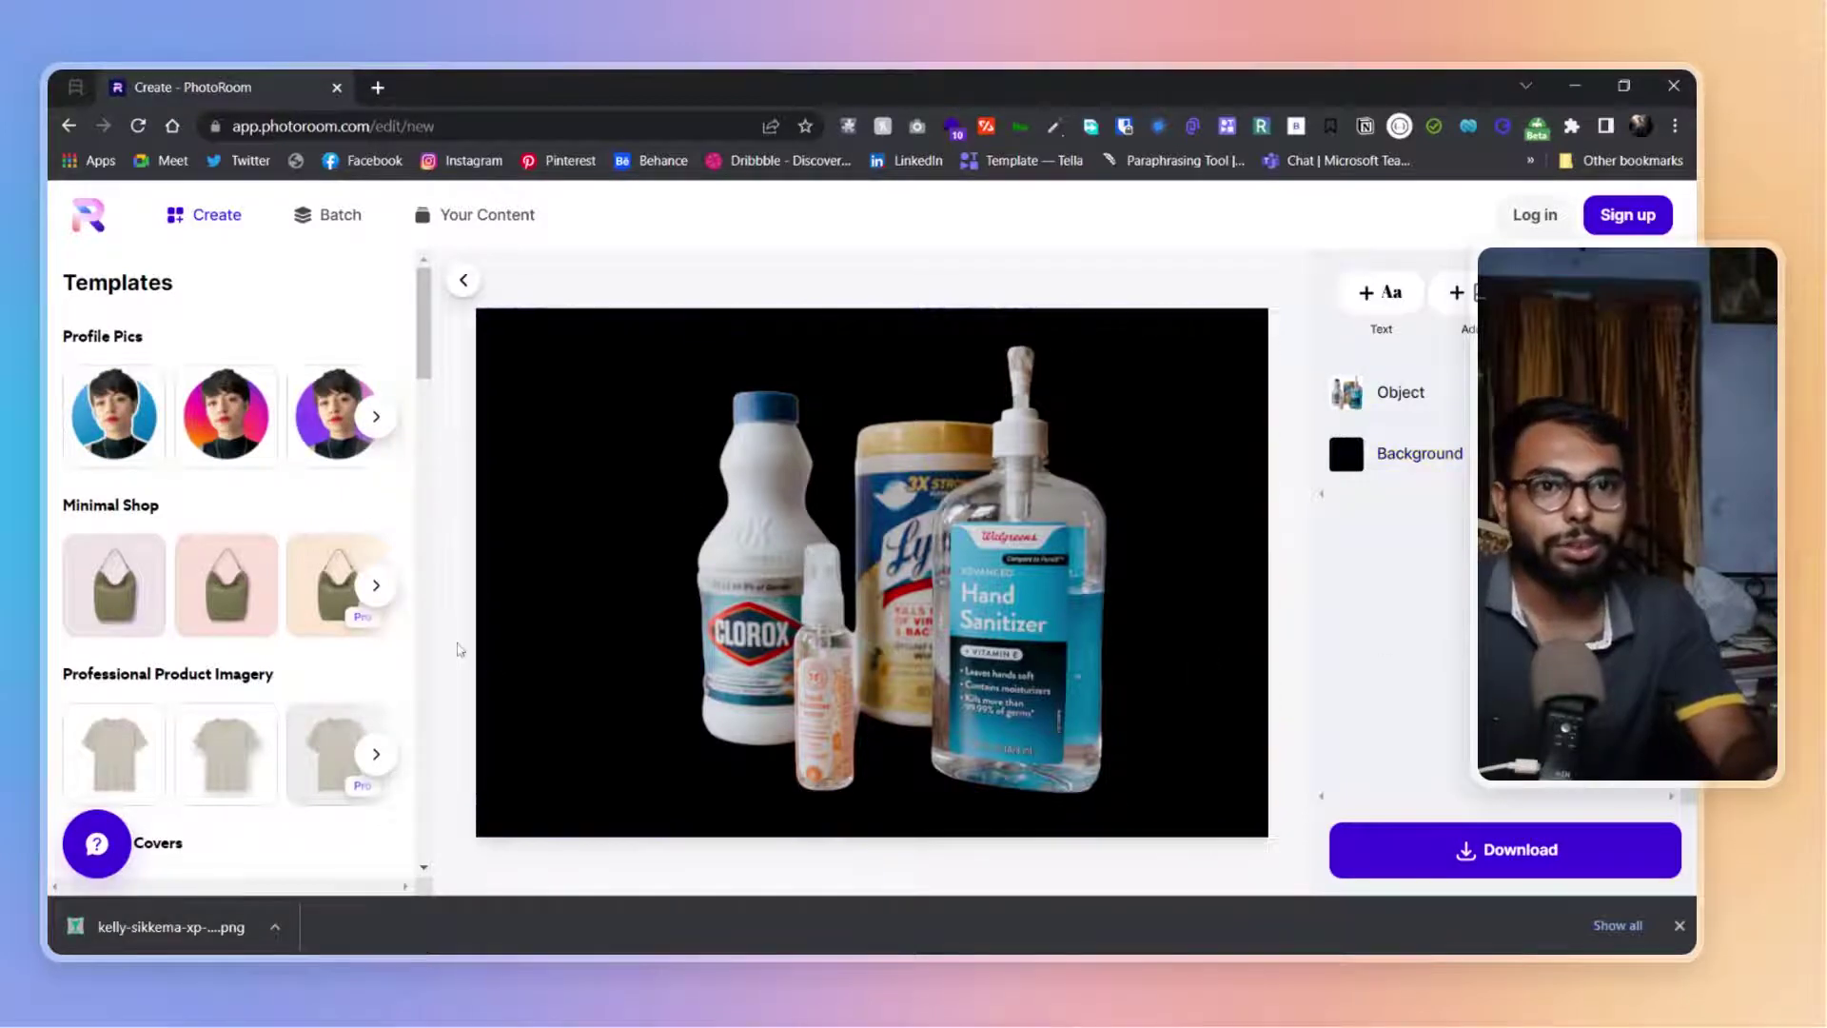
scroll(406, 637, down, 1)
scroll(407, 638, down, 2)
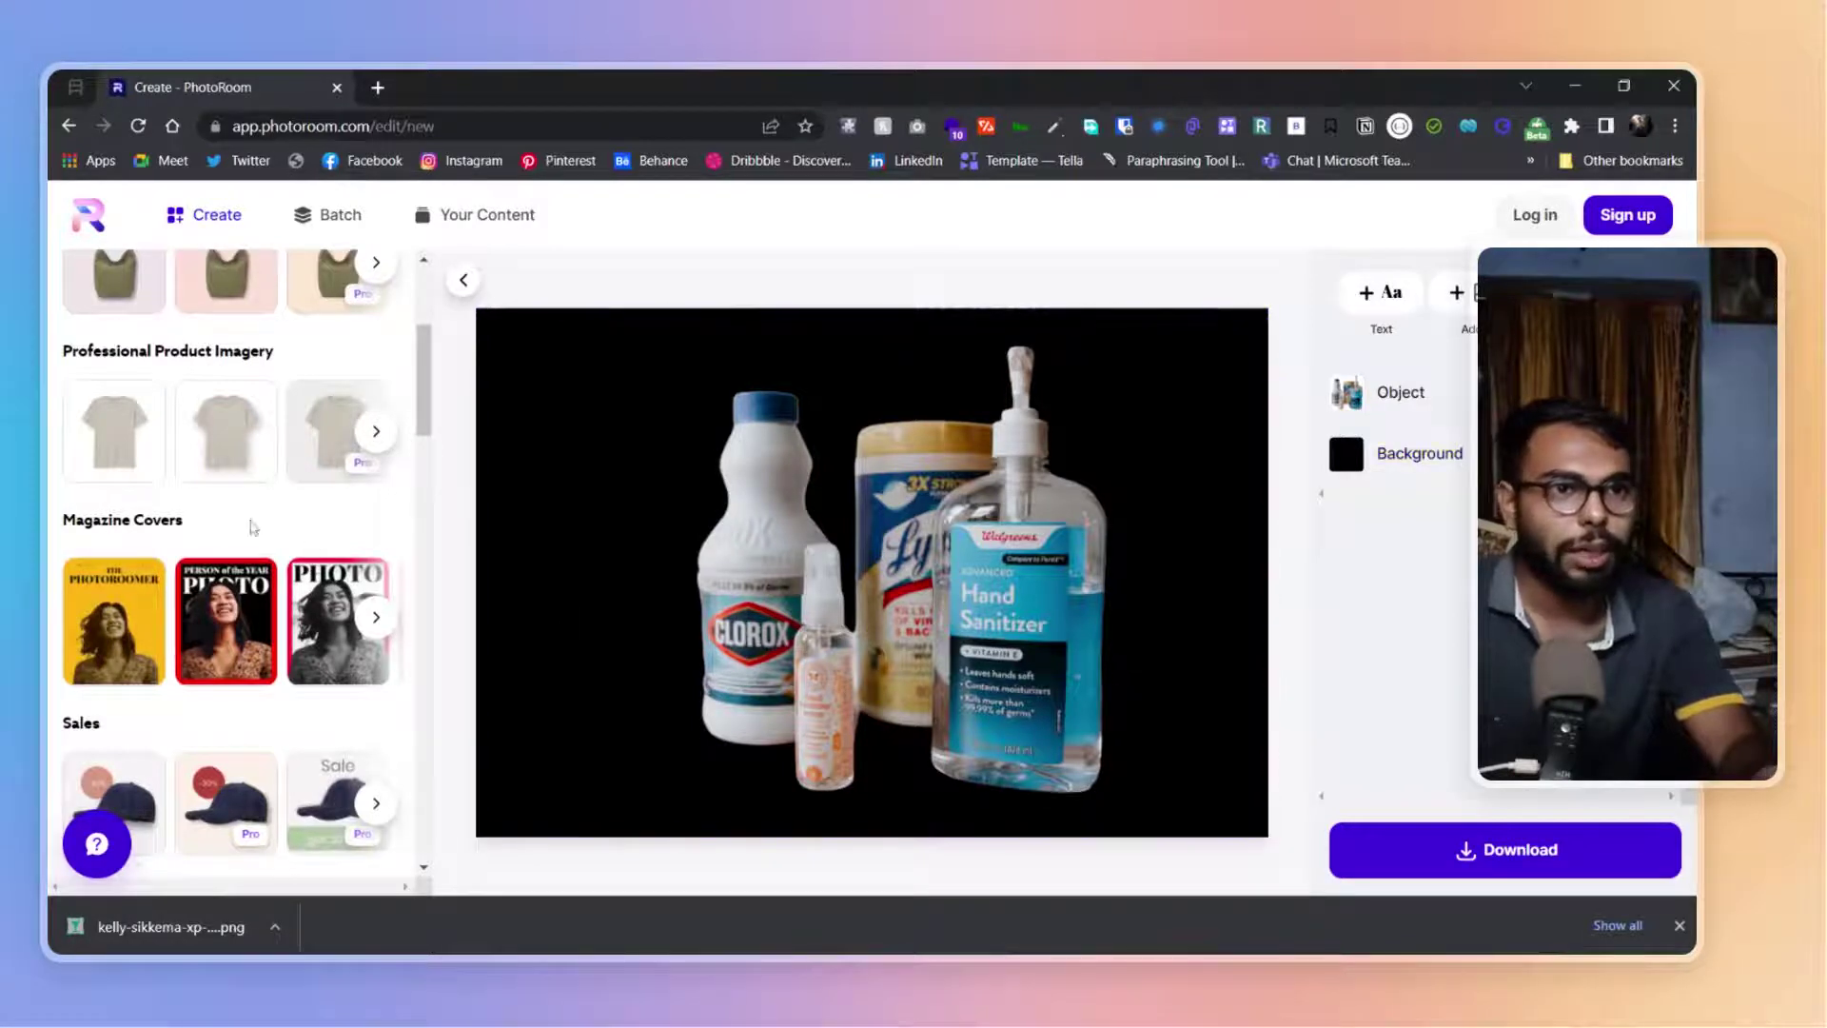
scroll(261, 525, up, 2)
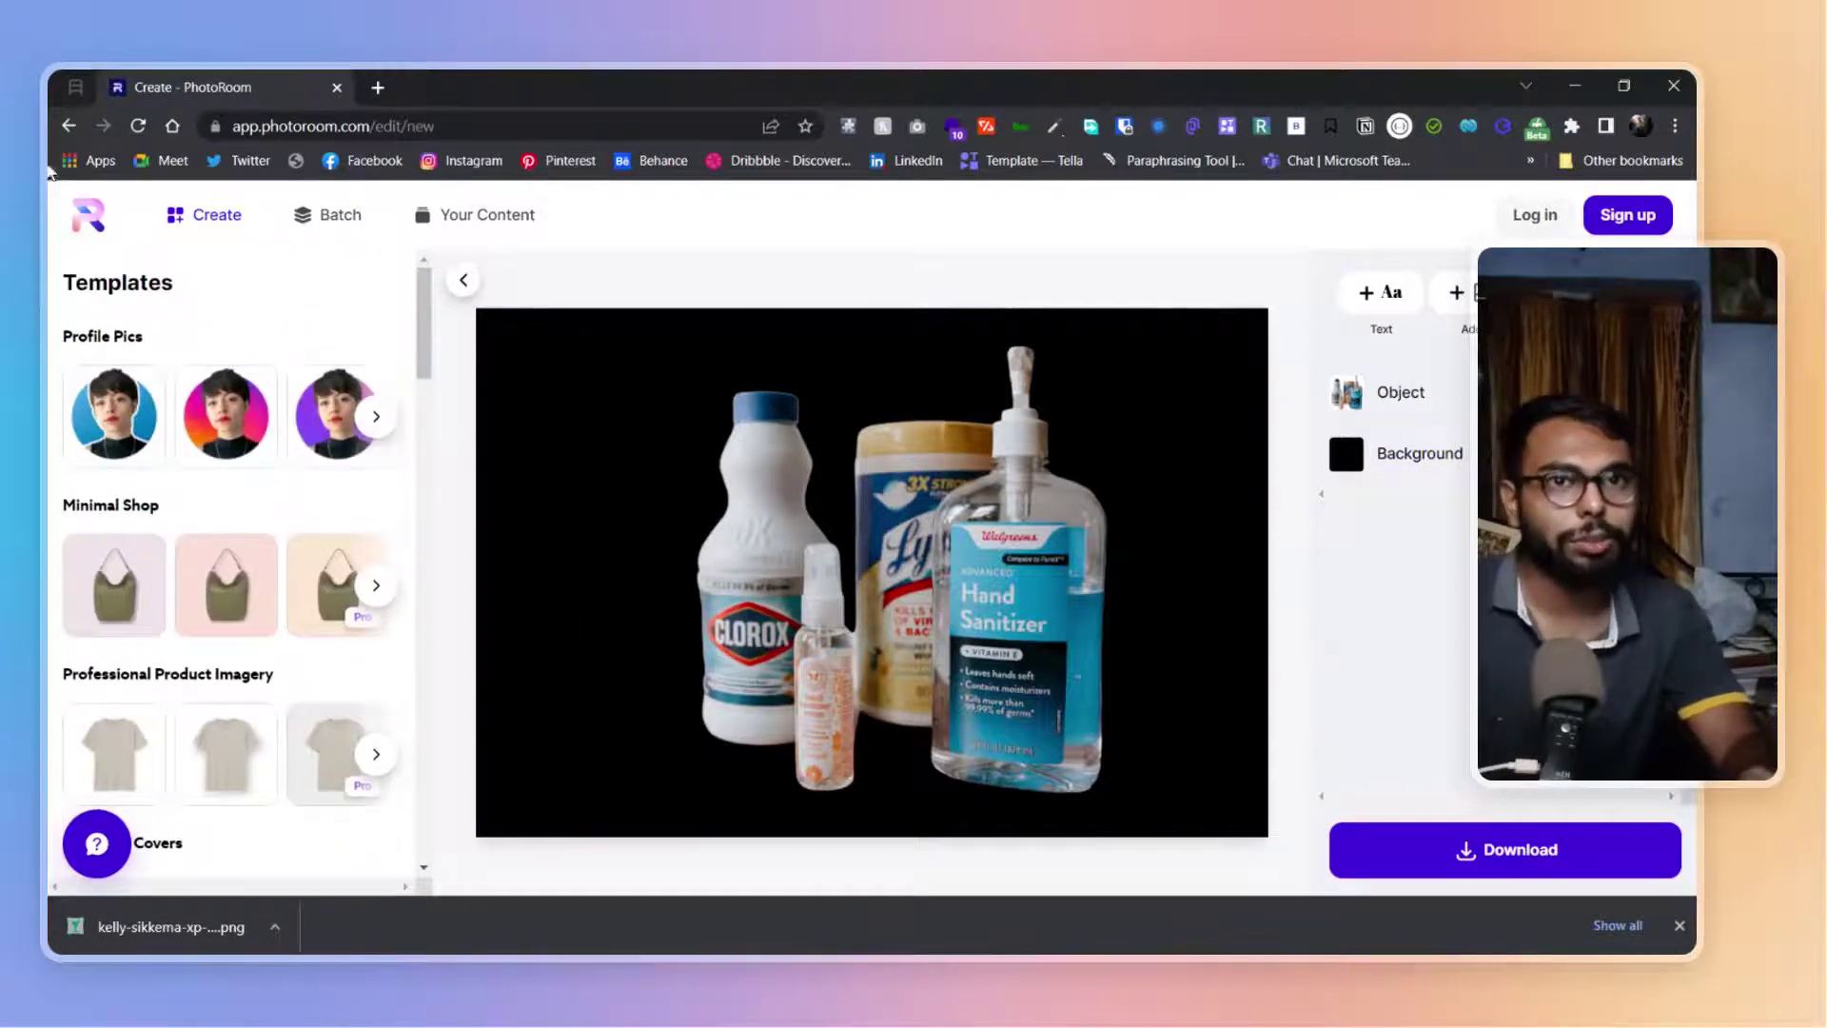
click(70, 126)
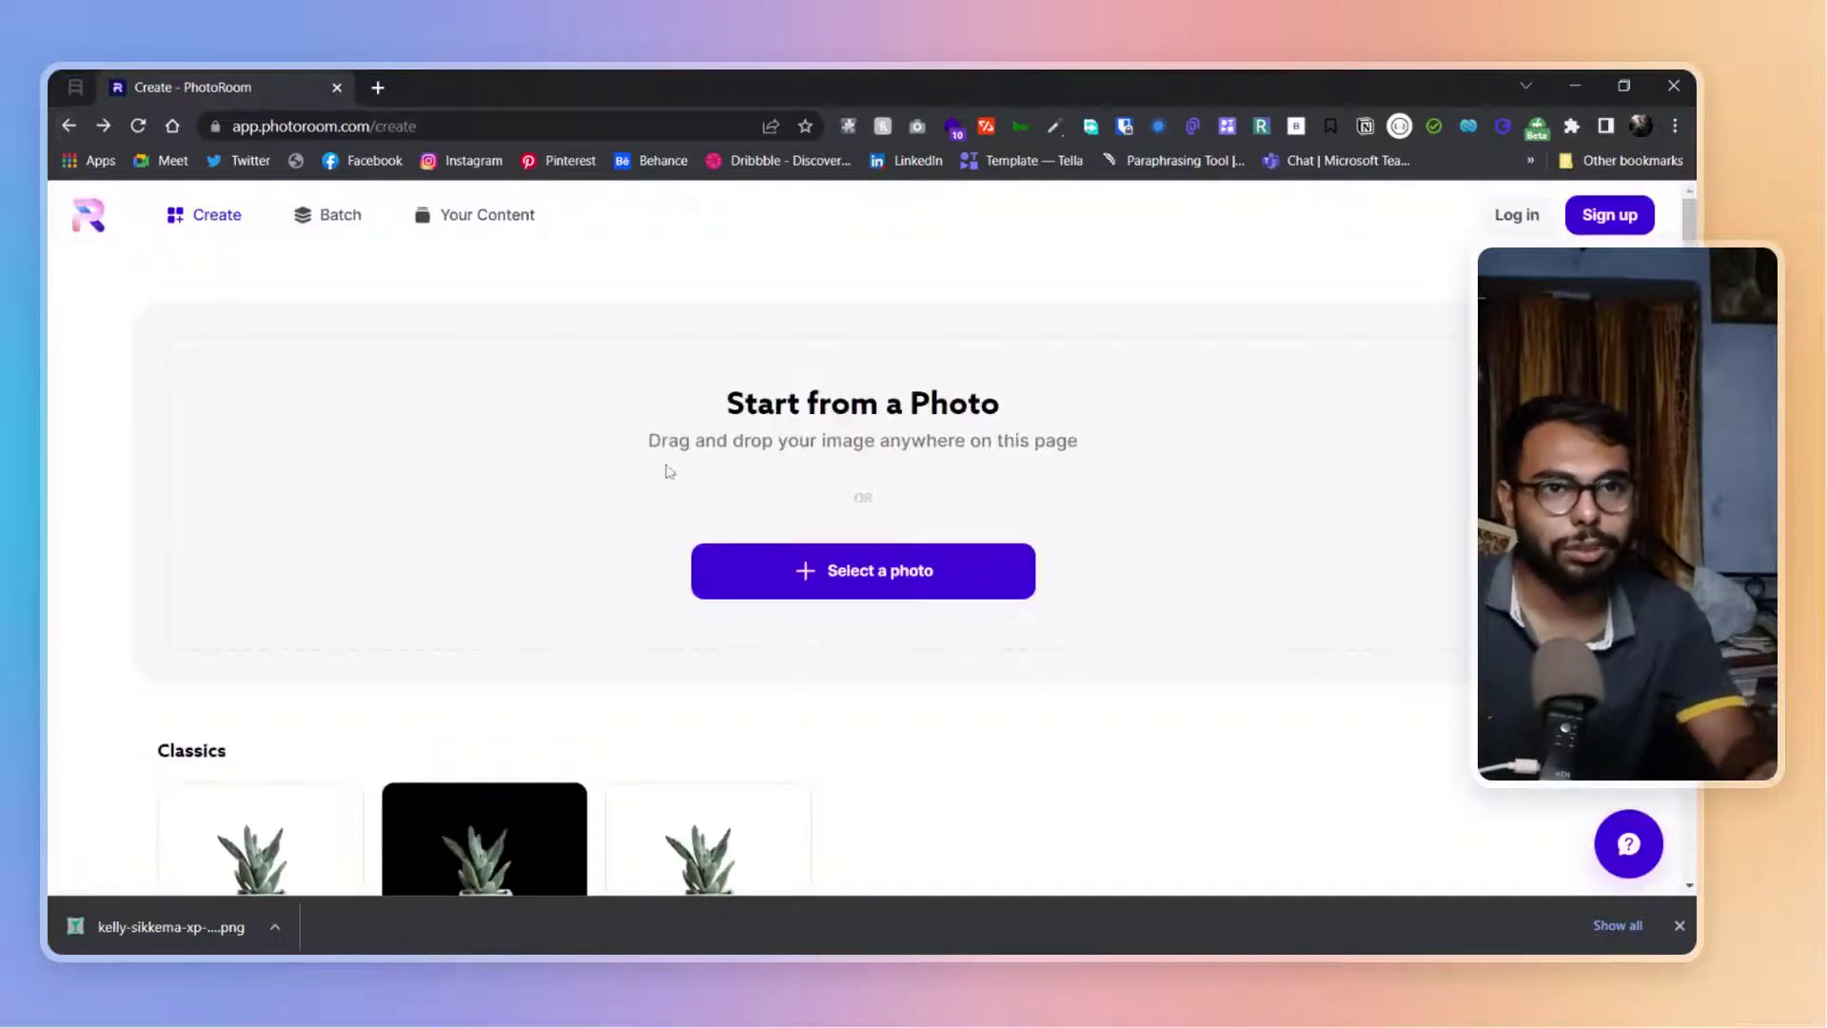
scroll(356, 409, down, 2)
scroll(356, 409, up, 2)
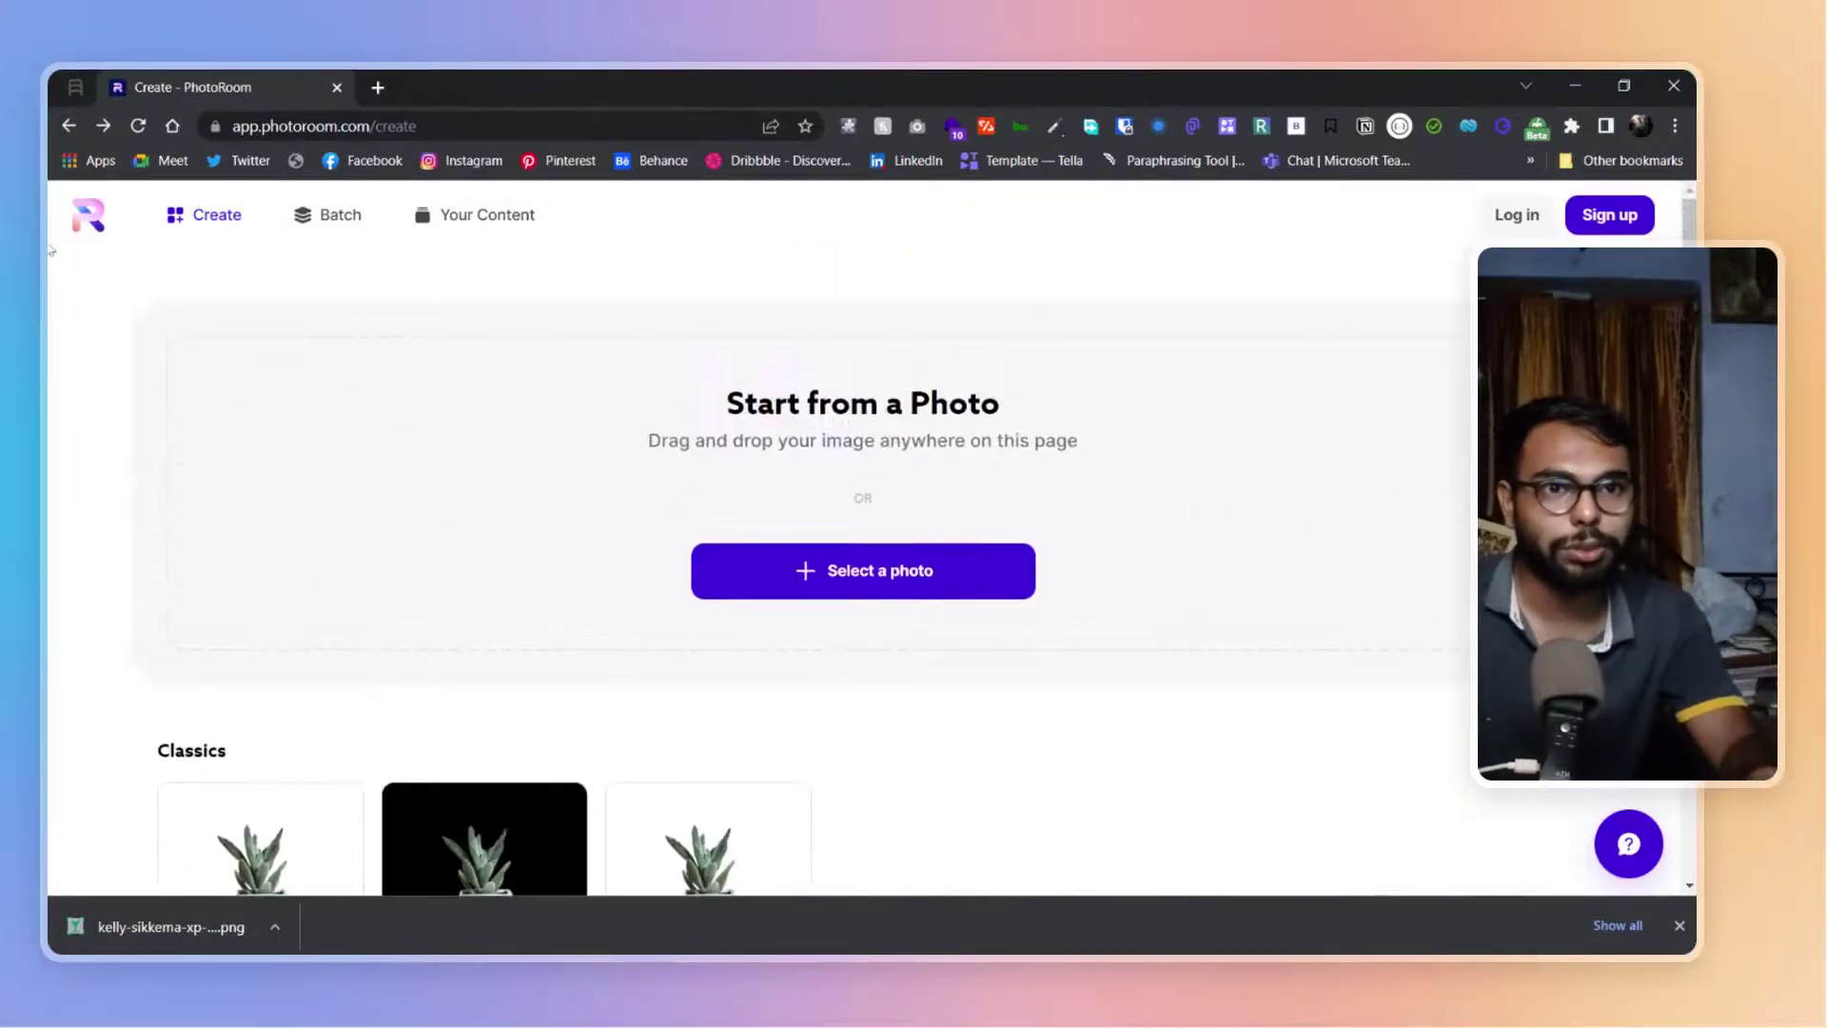
Go back and forth to the background remover page and close Chrome's downloads bar.
click(73, 130)
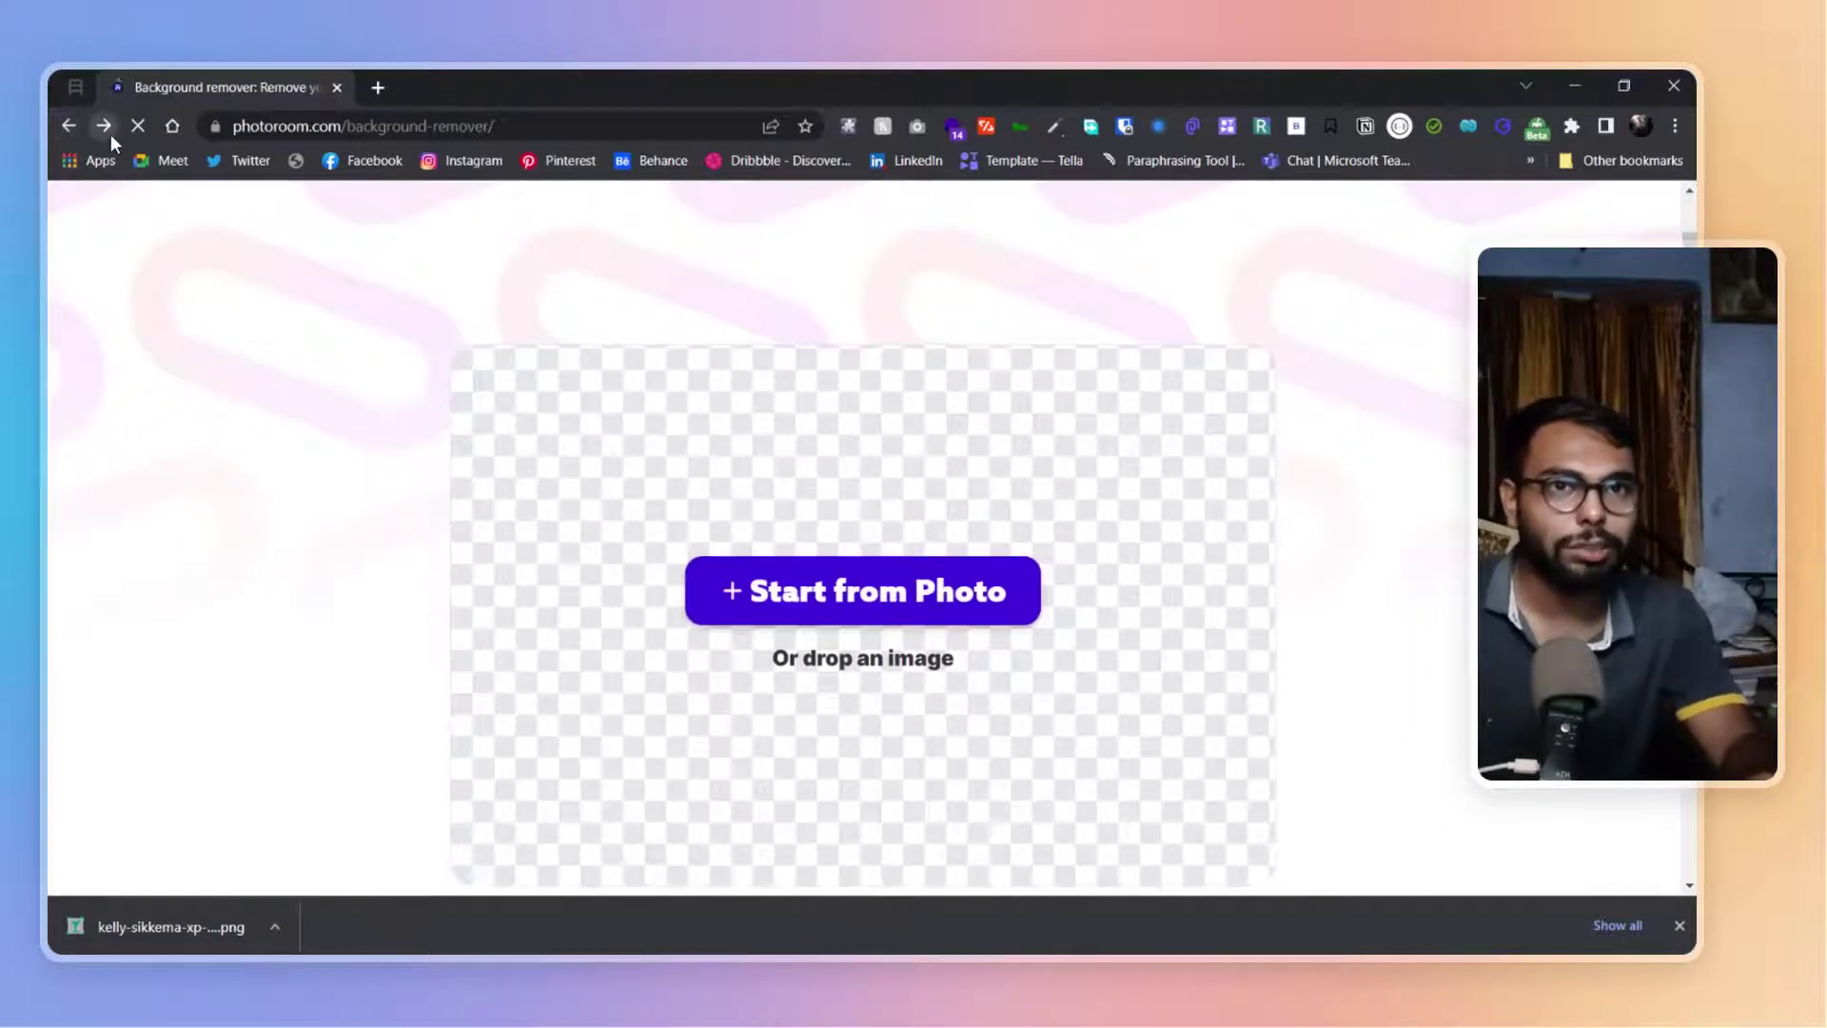
click(109, 131)
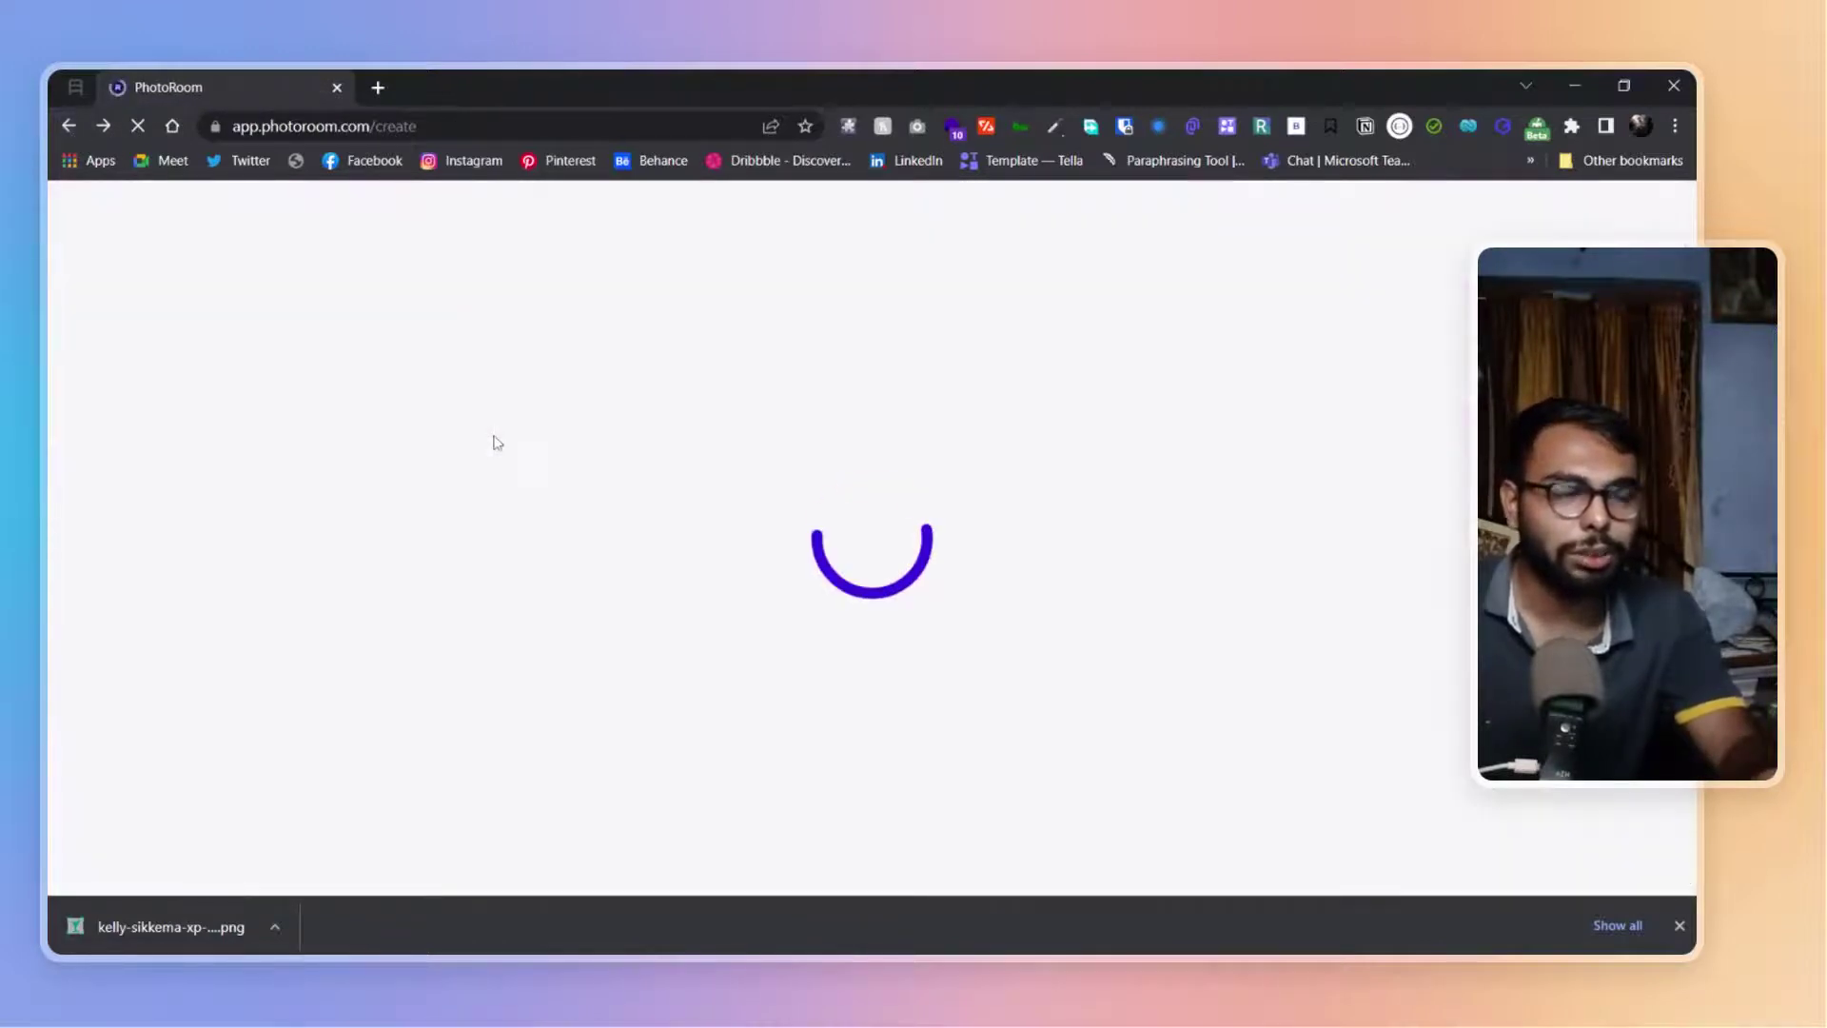
scroll(495, 443, down, 3)
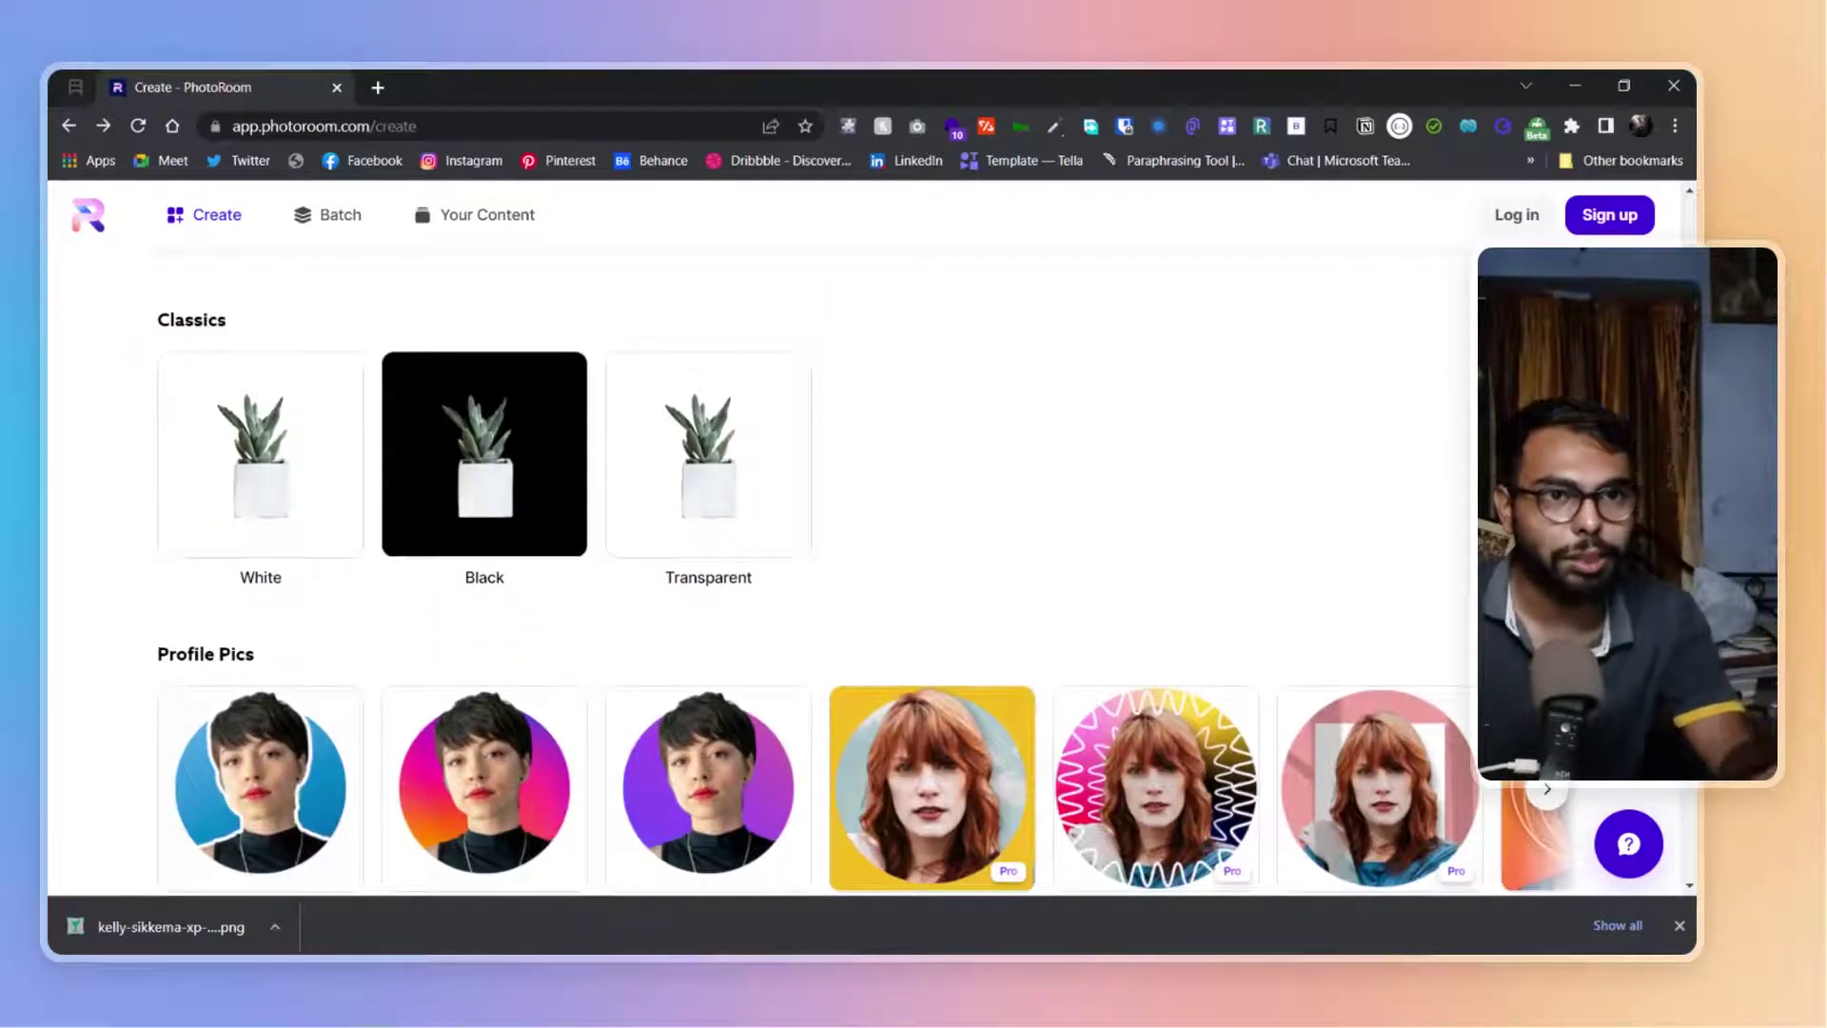
scroll(984, 580, down, 3)
scroll(984, 579, up, 5)
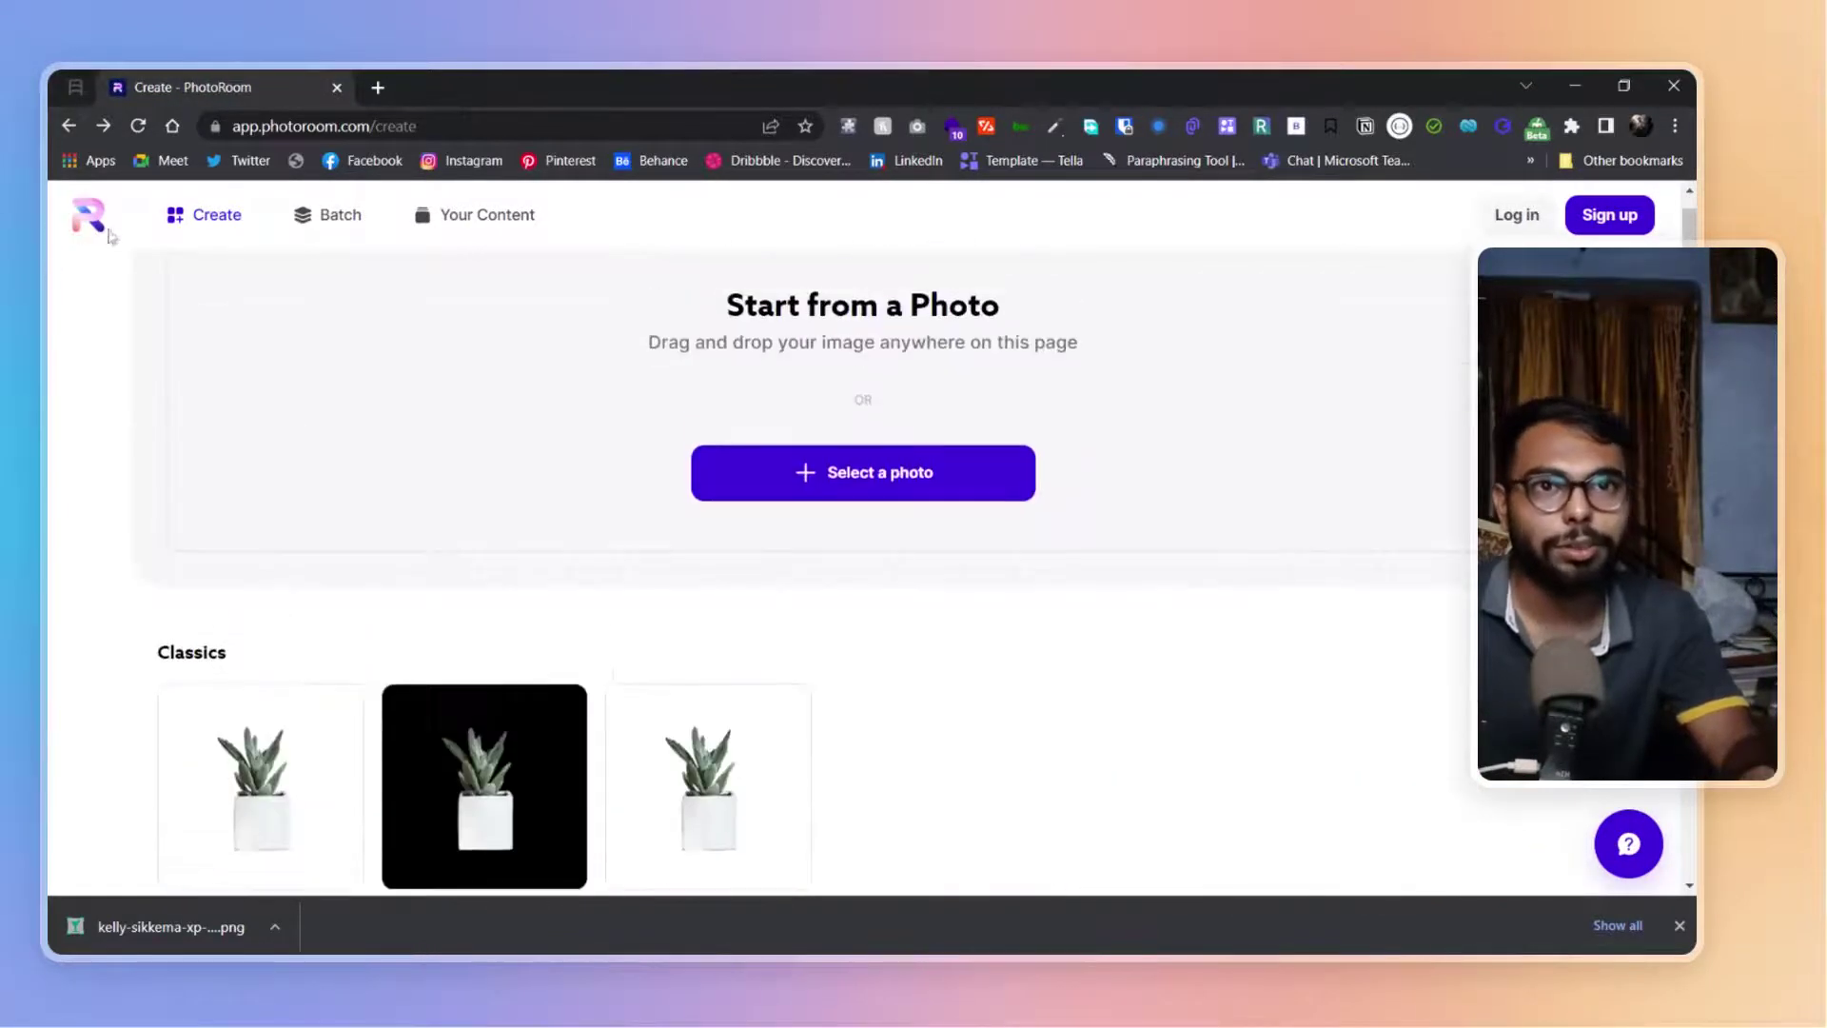
click(71, 128)
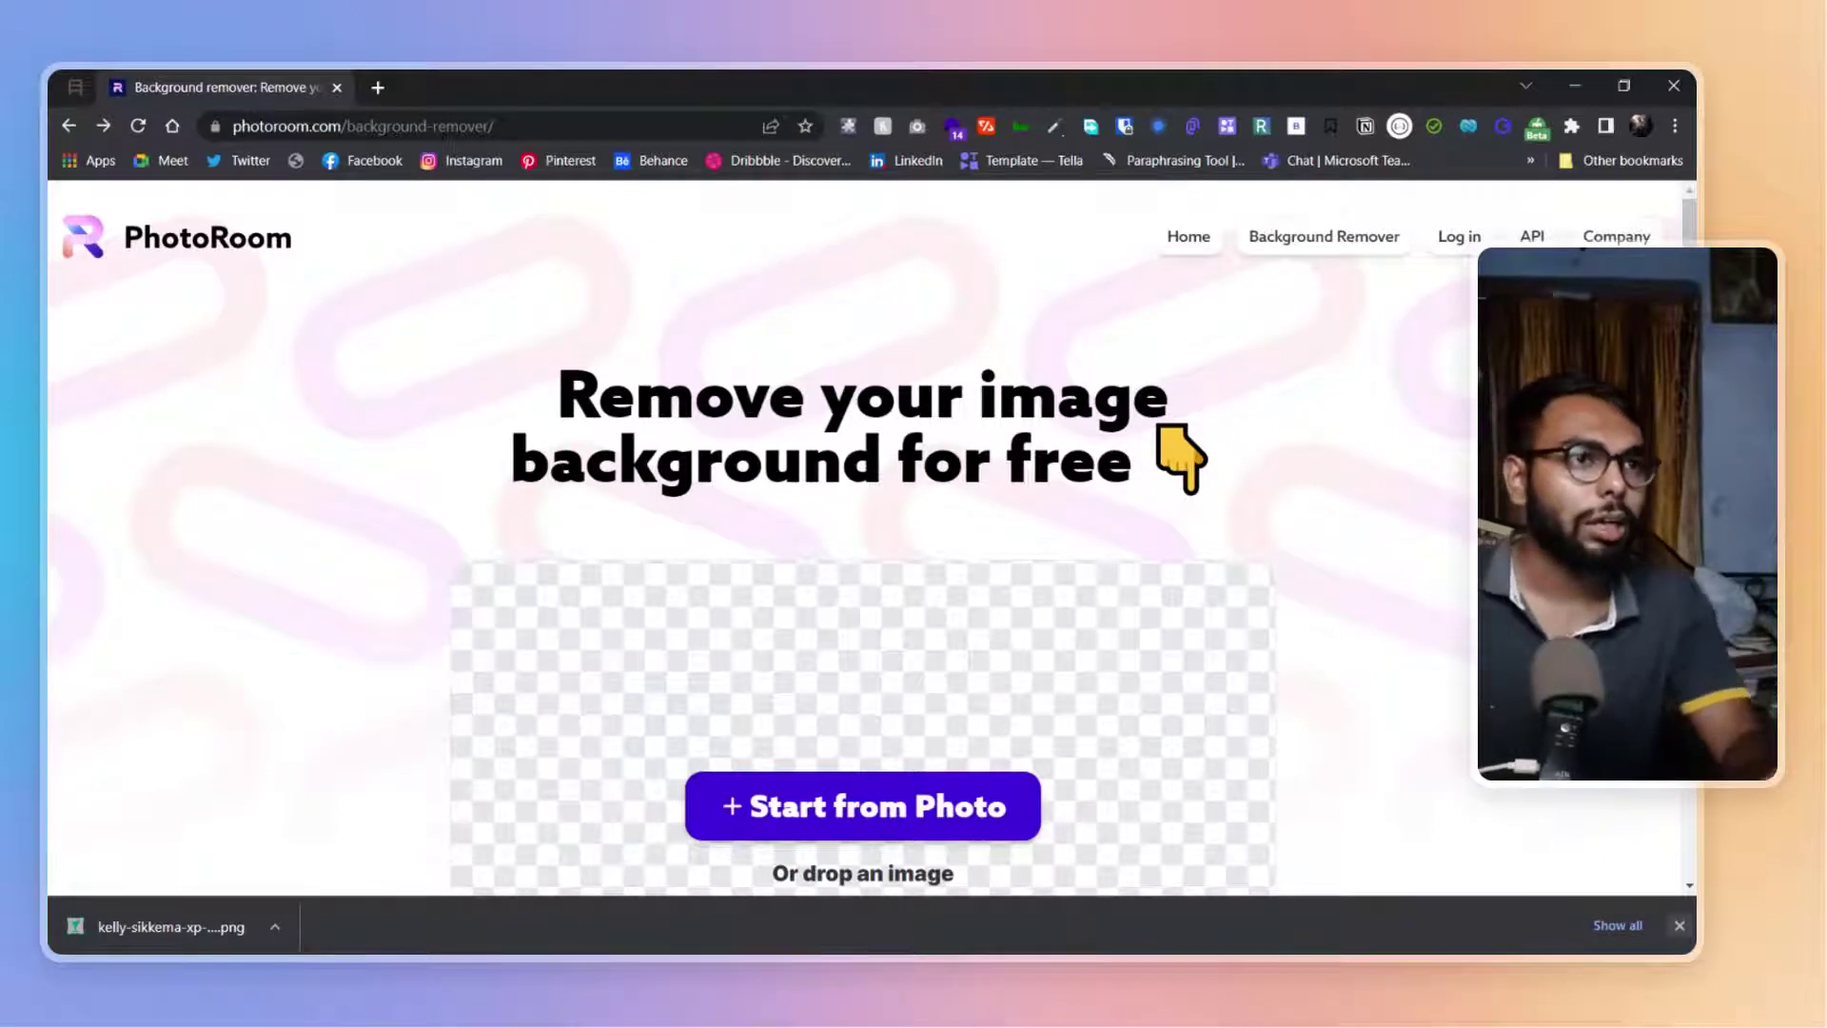
click(1678, 925)
scroll(1468, 865, down, 3)
scroll(1094, 790, up, 2)
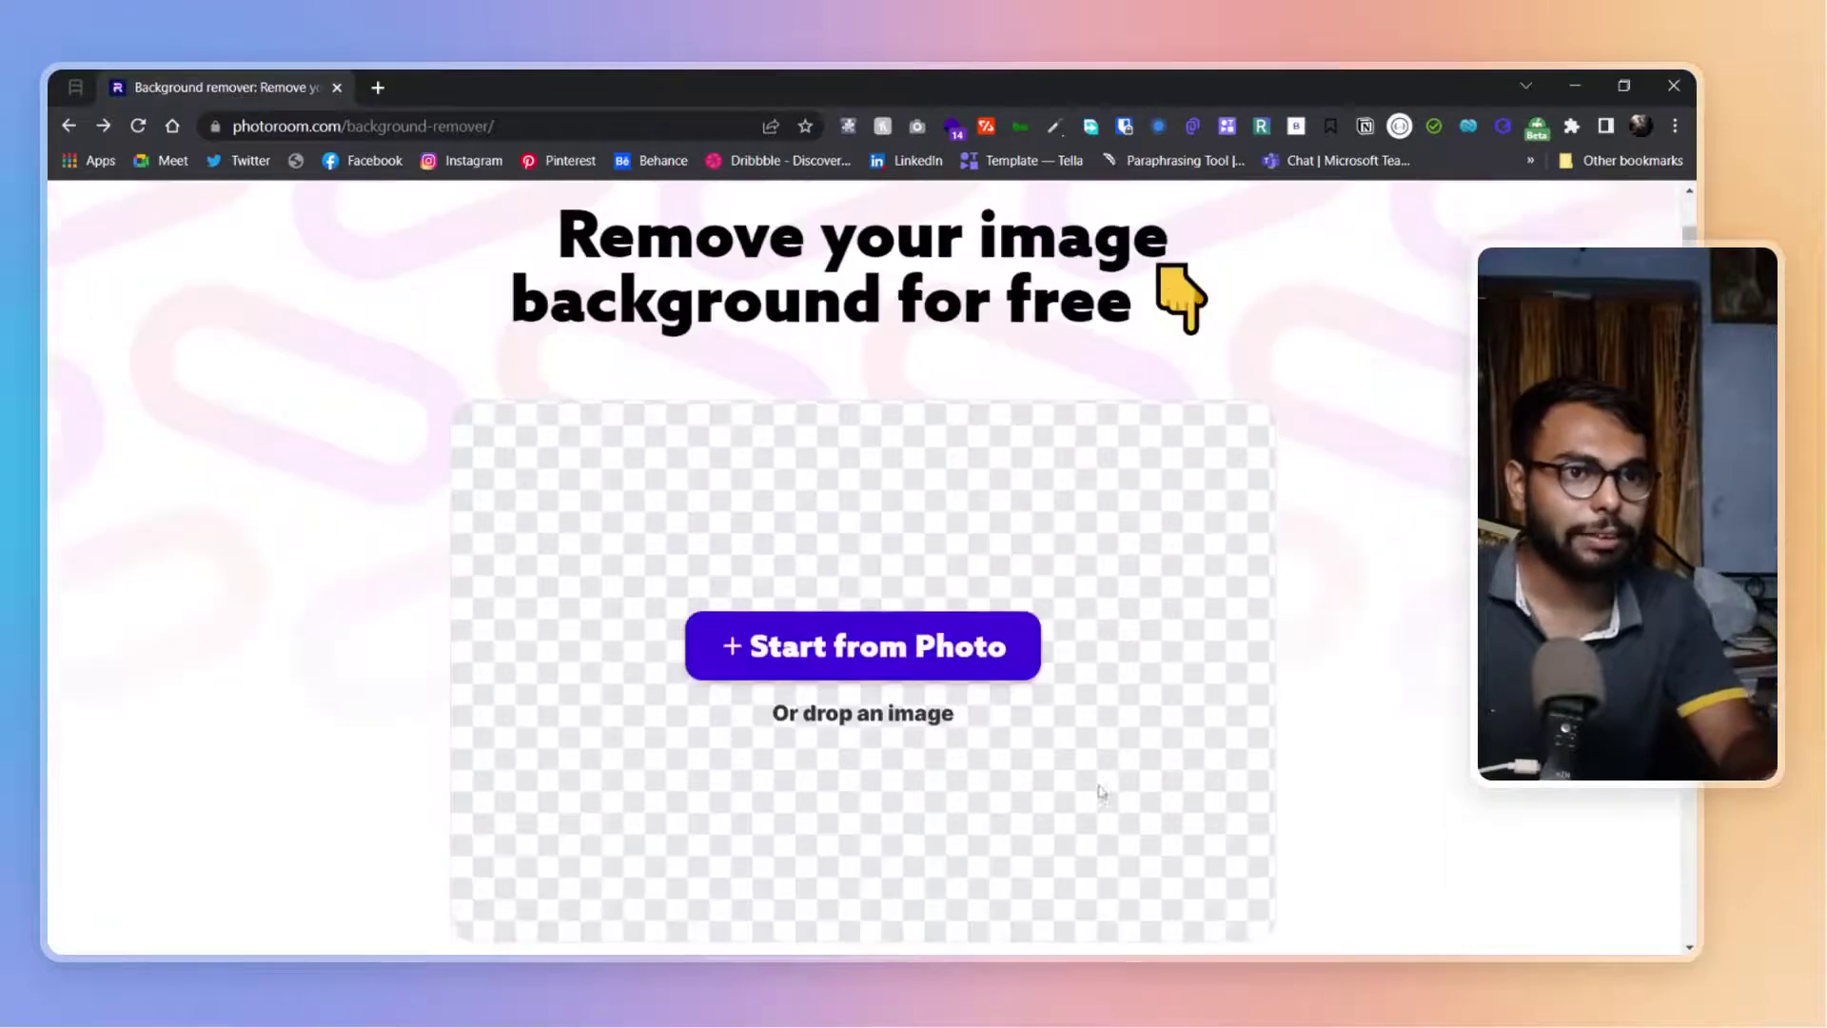
scroll(1095, 789, up, 1)
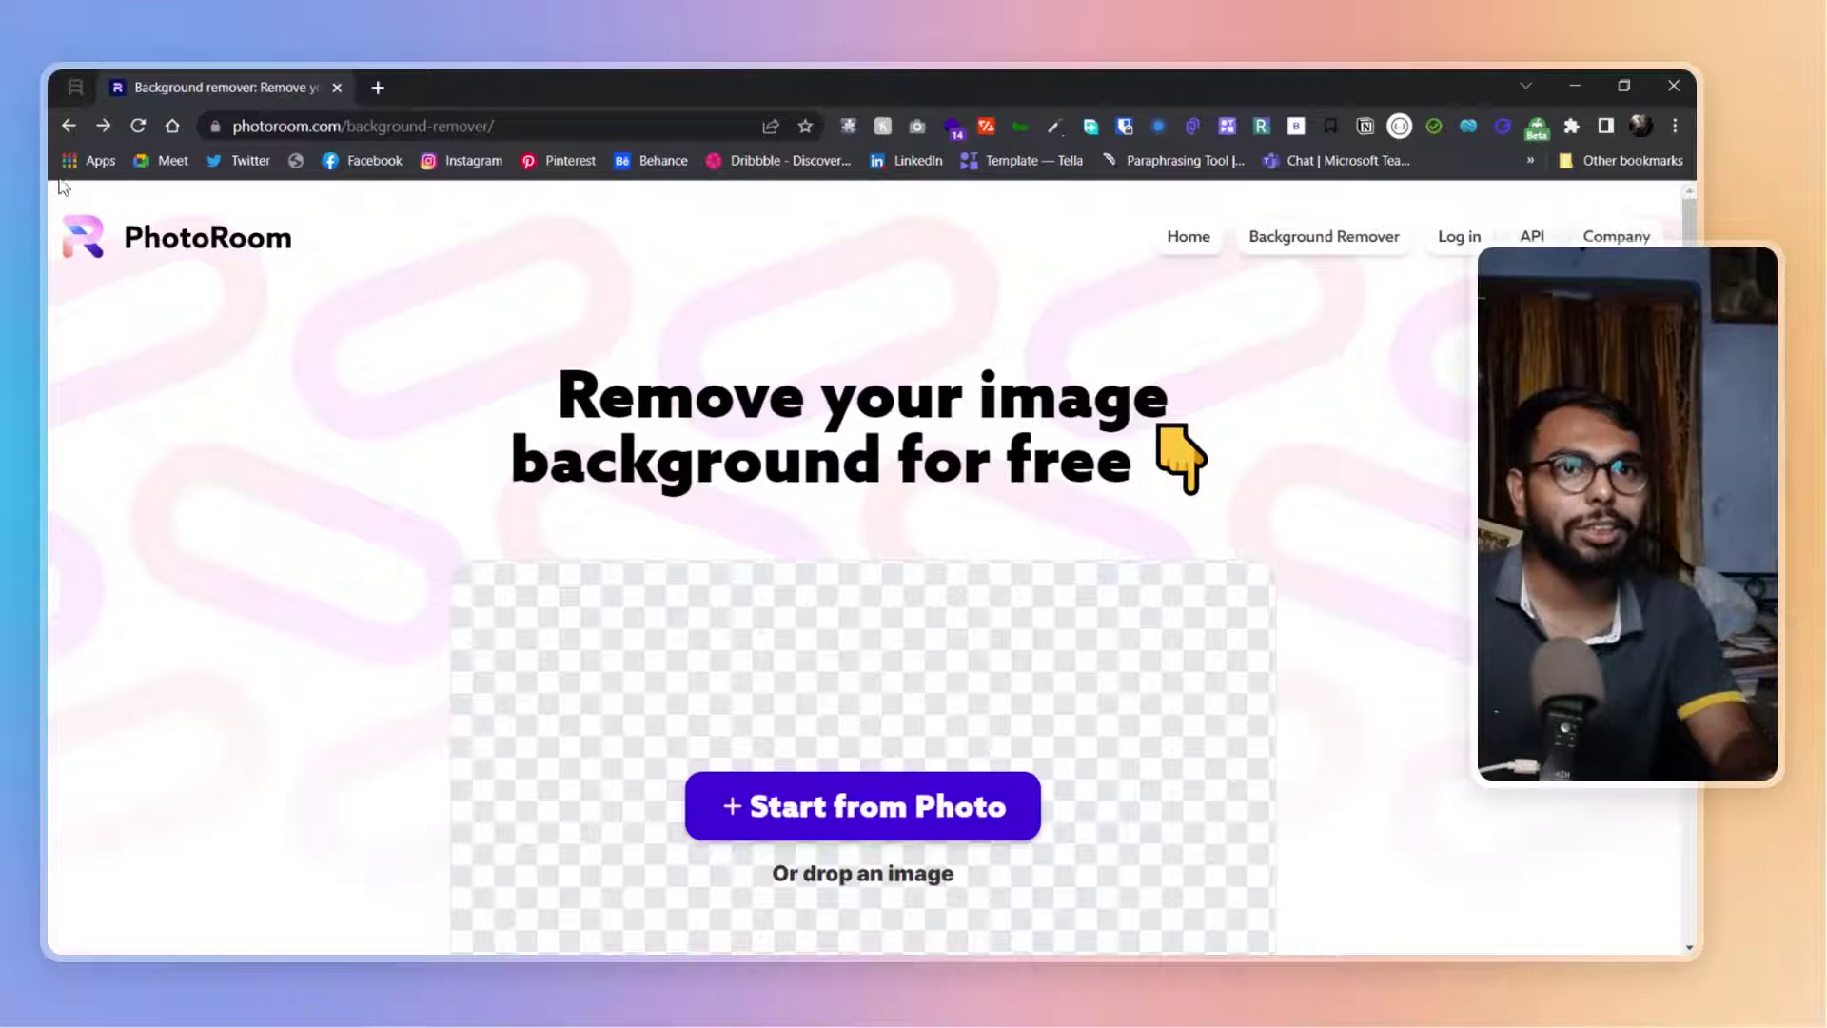
Go back to the object-removal page, visit the homepage, then return to object removal.
click(73, 124)
click(72, 123)
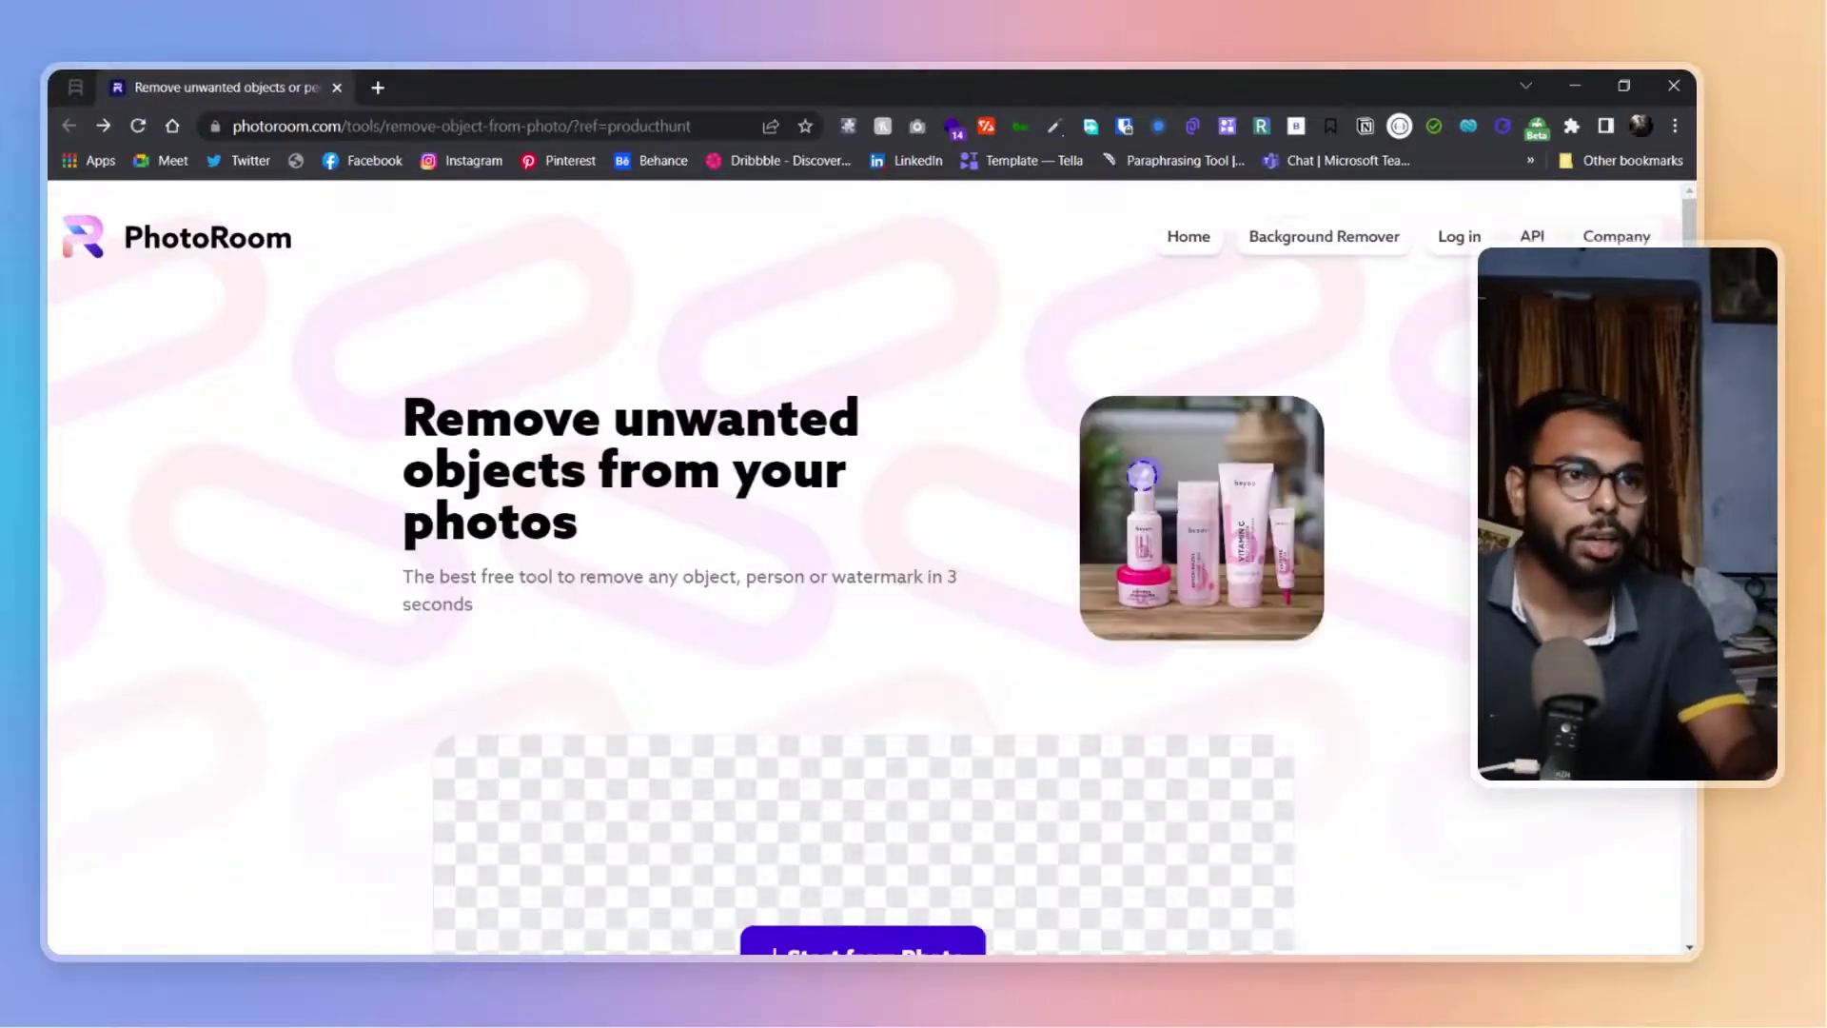
click(154, 243)
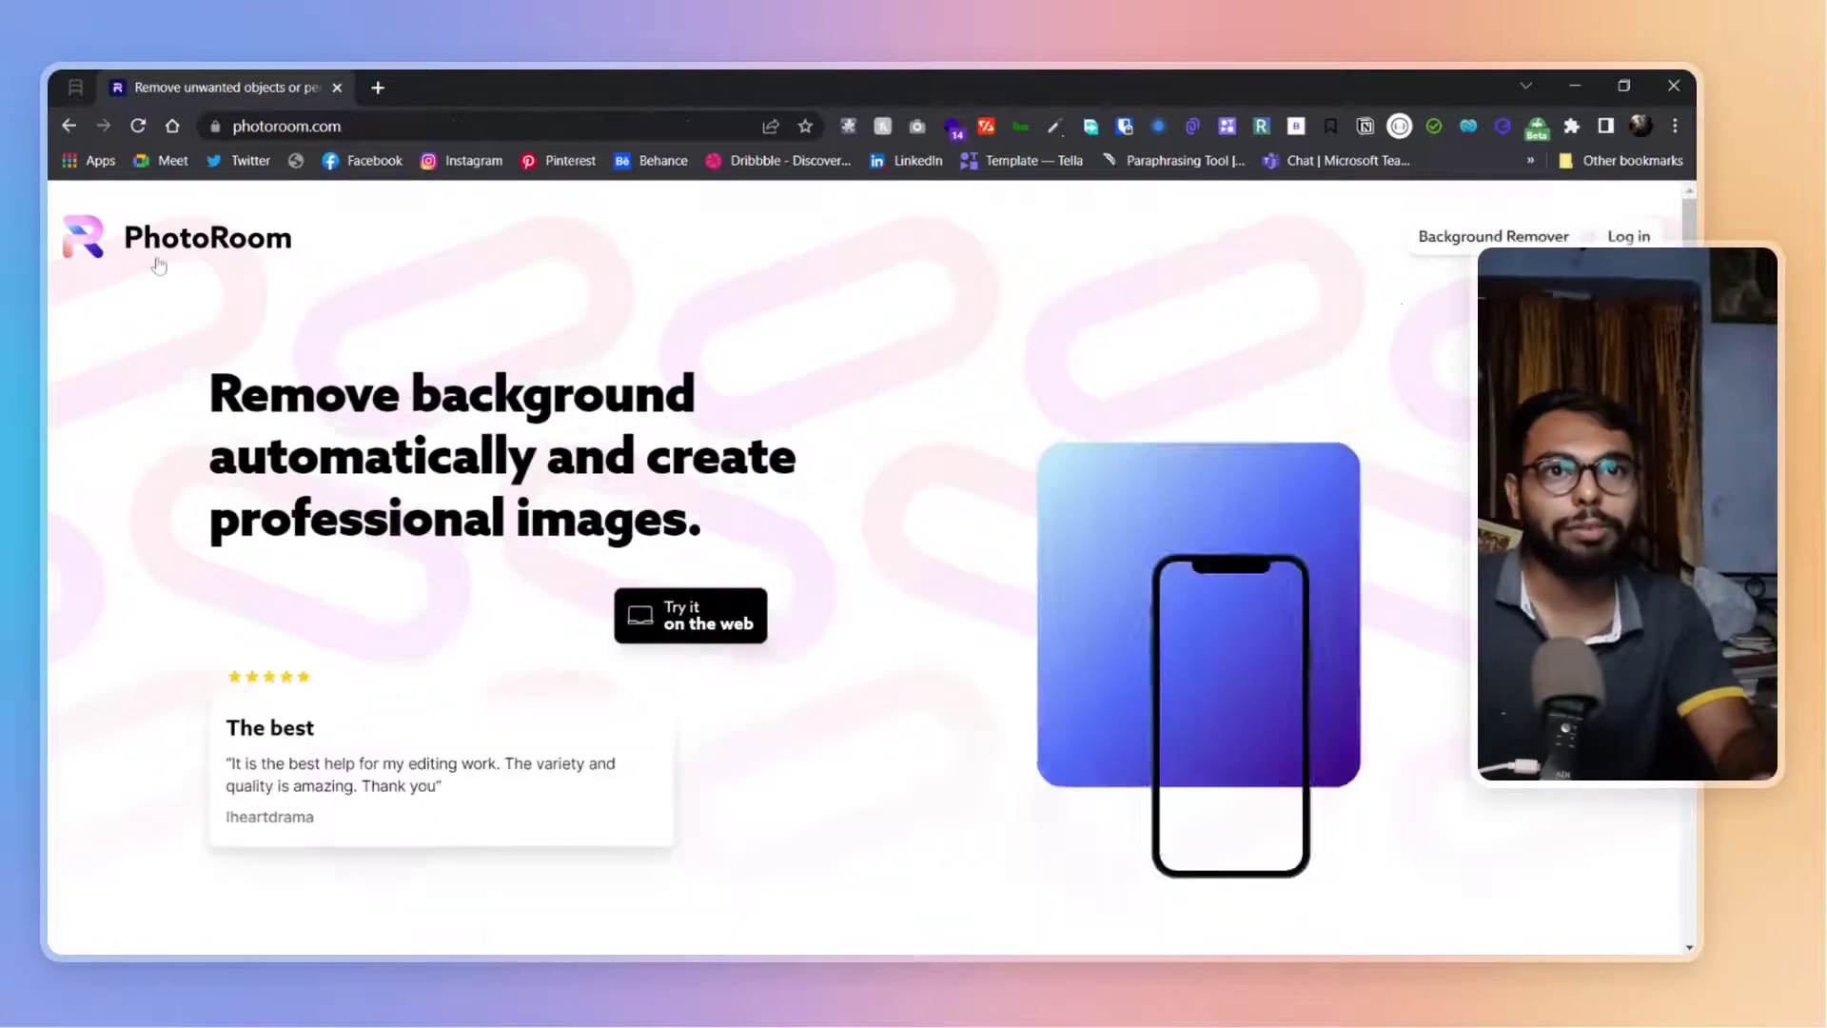
scroll(535, 375, down, 1)
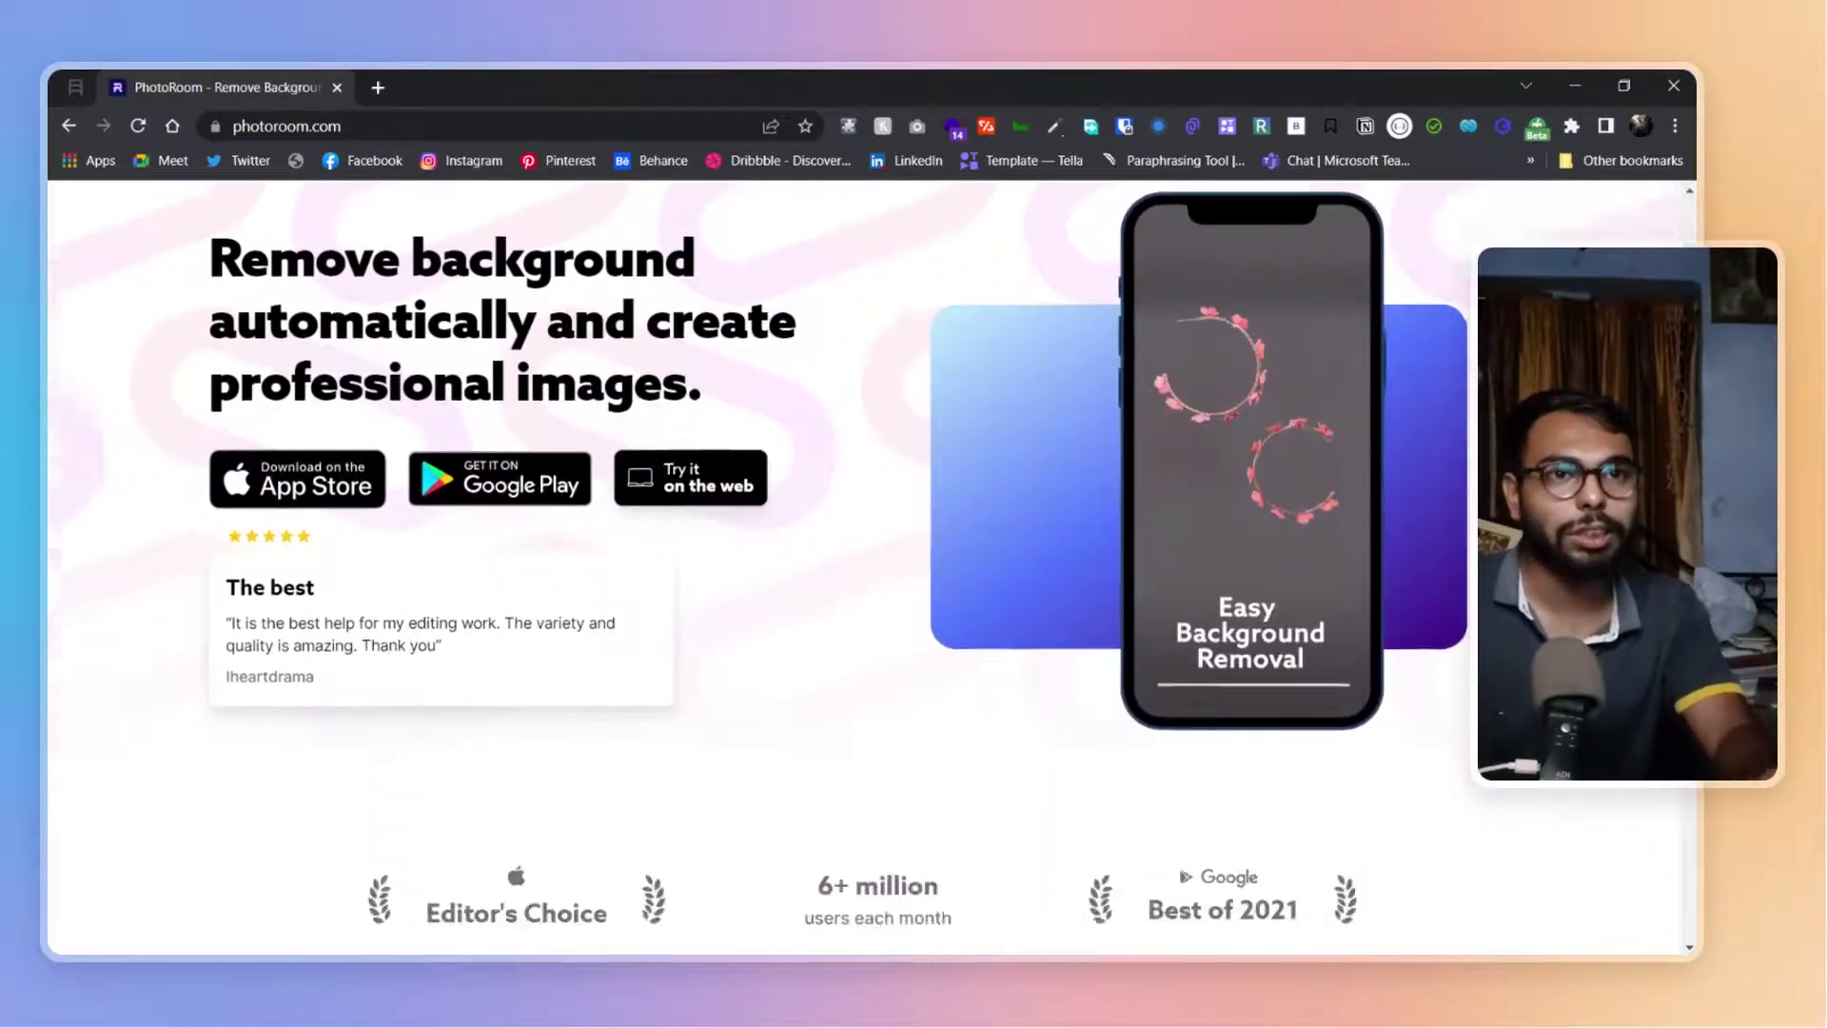
scroll(534, 374, down, 4)
scroll(395, 302, up, 4)
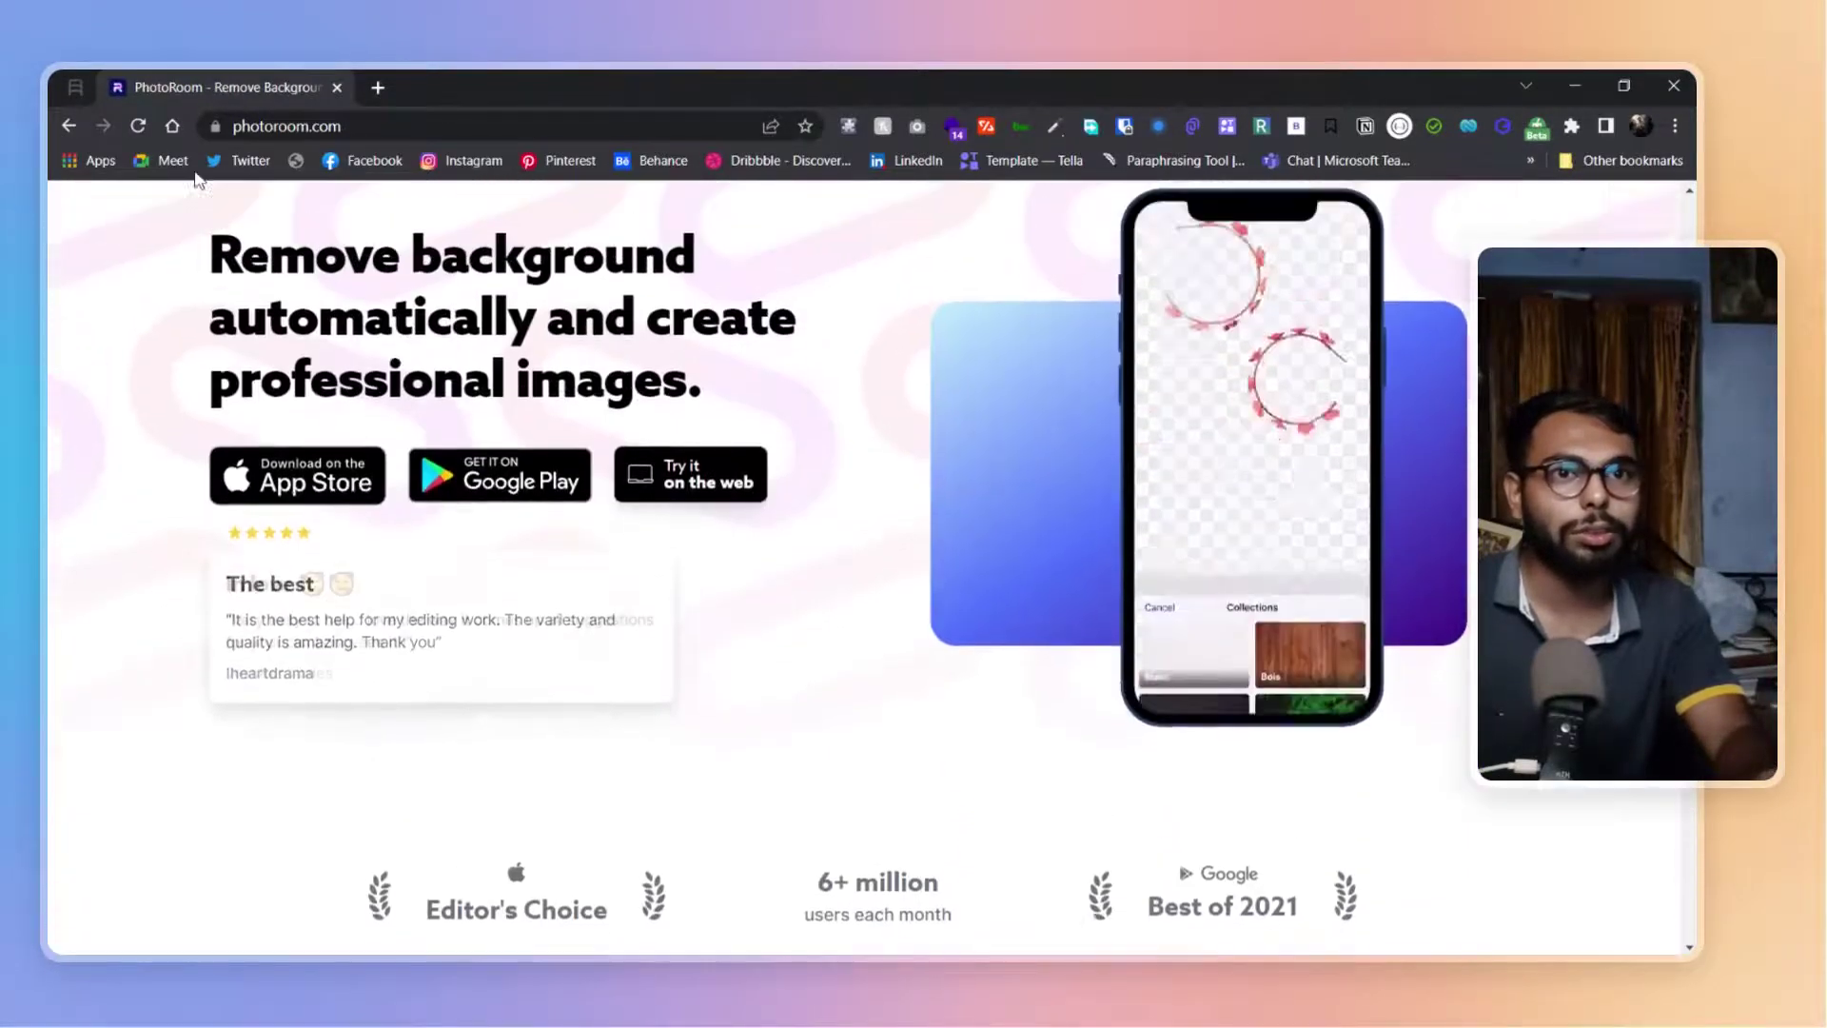
scroll(395, 302, down, 1)
scroll(301, 320, up, 2)
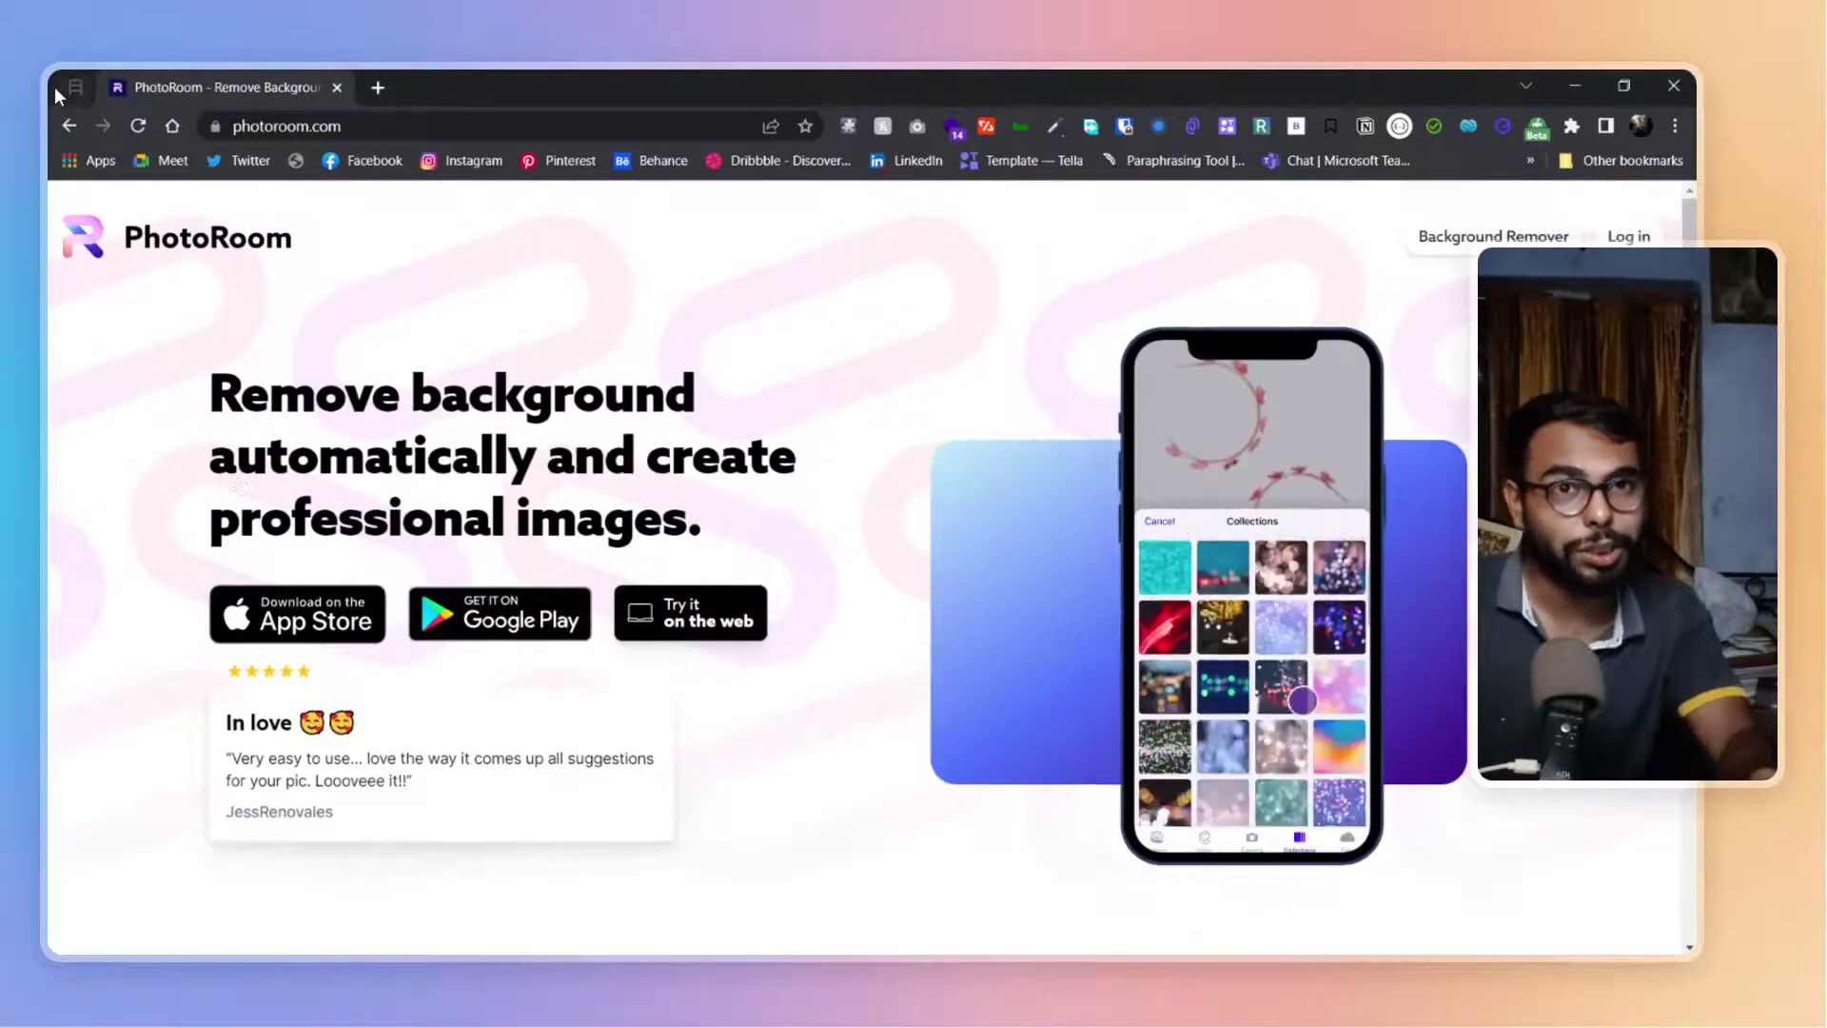
click(68, 126)
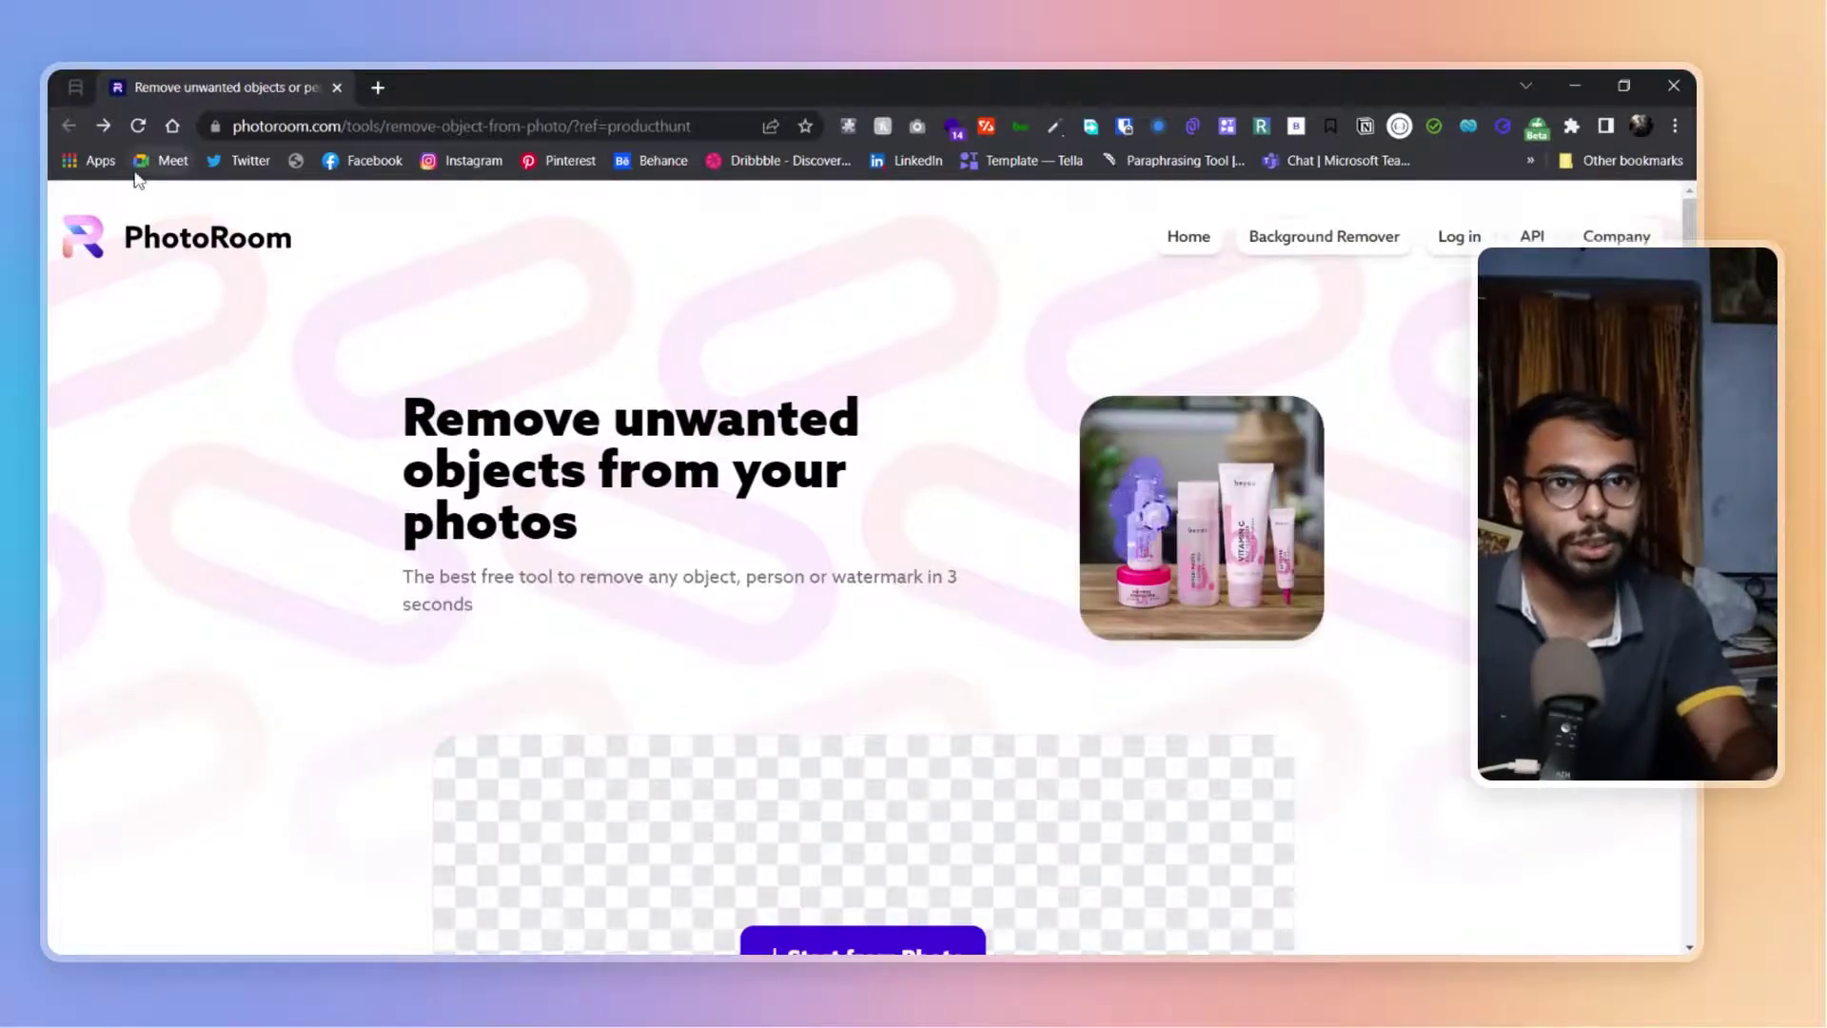
click(102, 127)
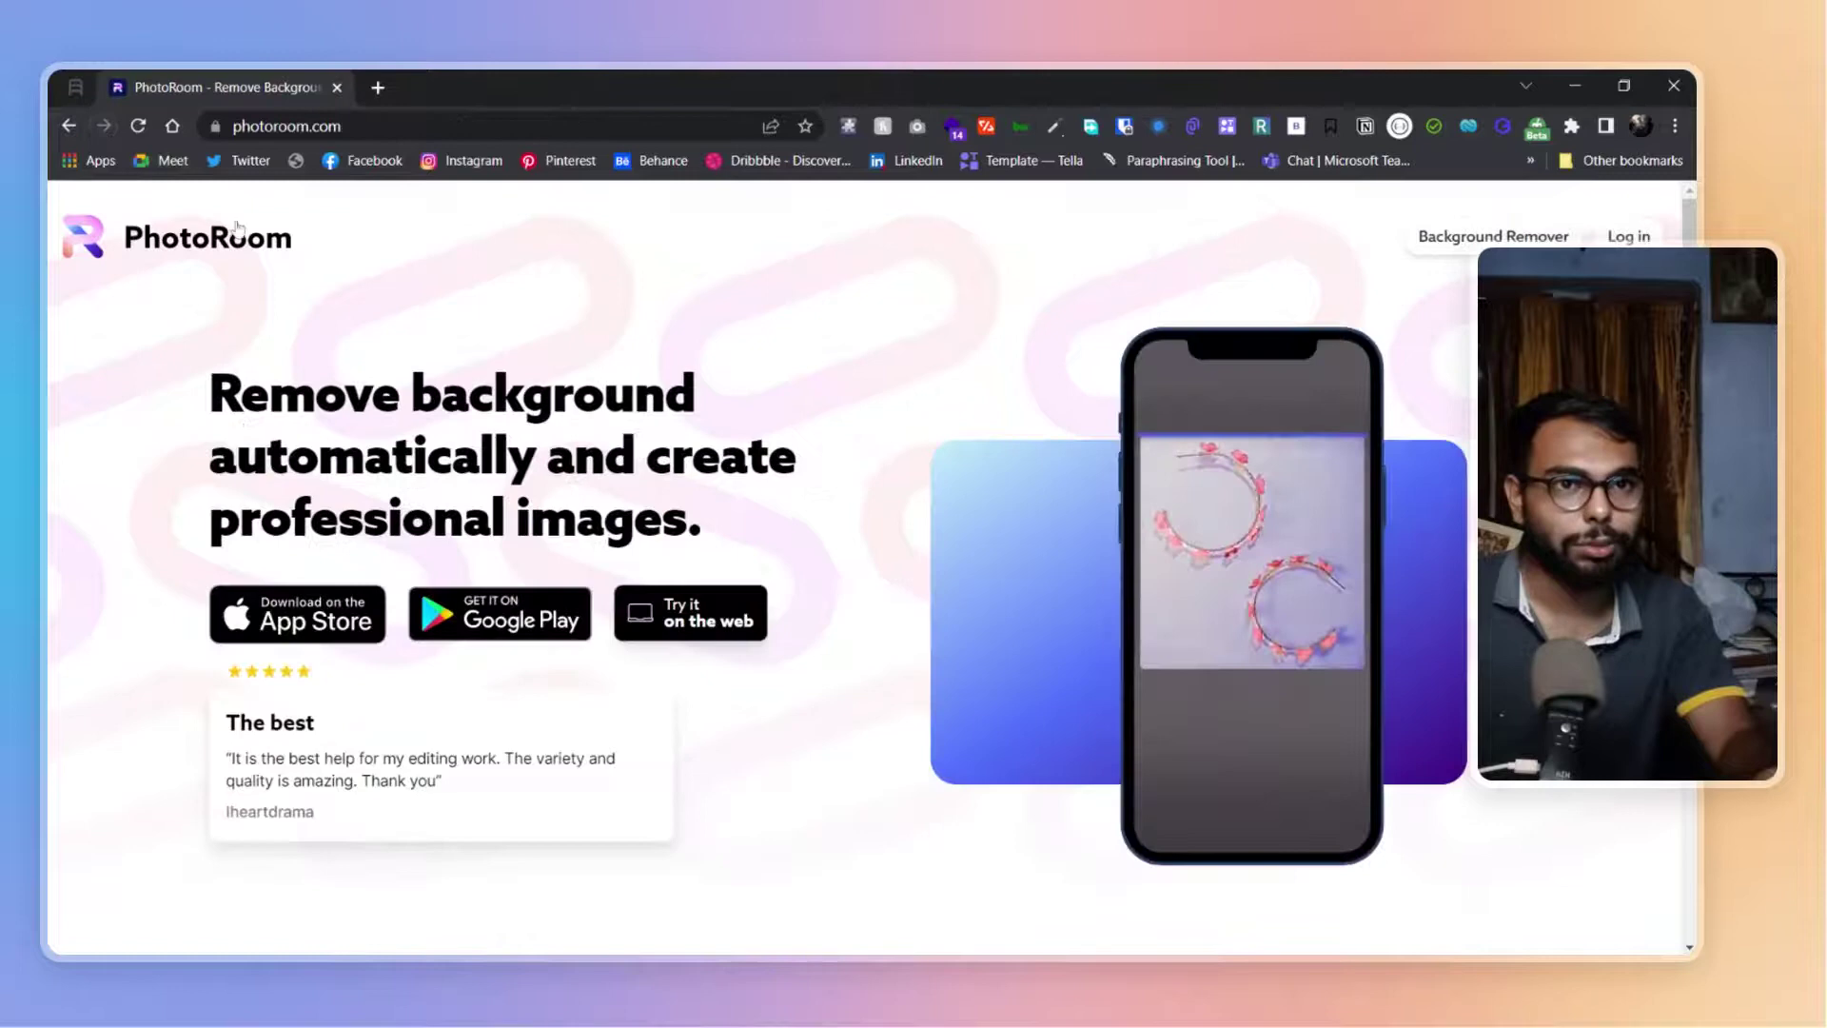
click(71, 126)
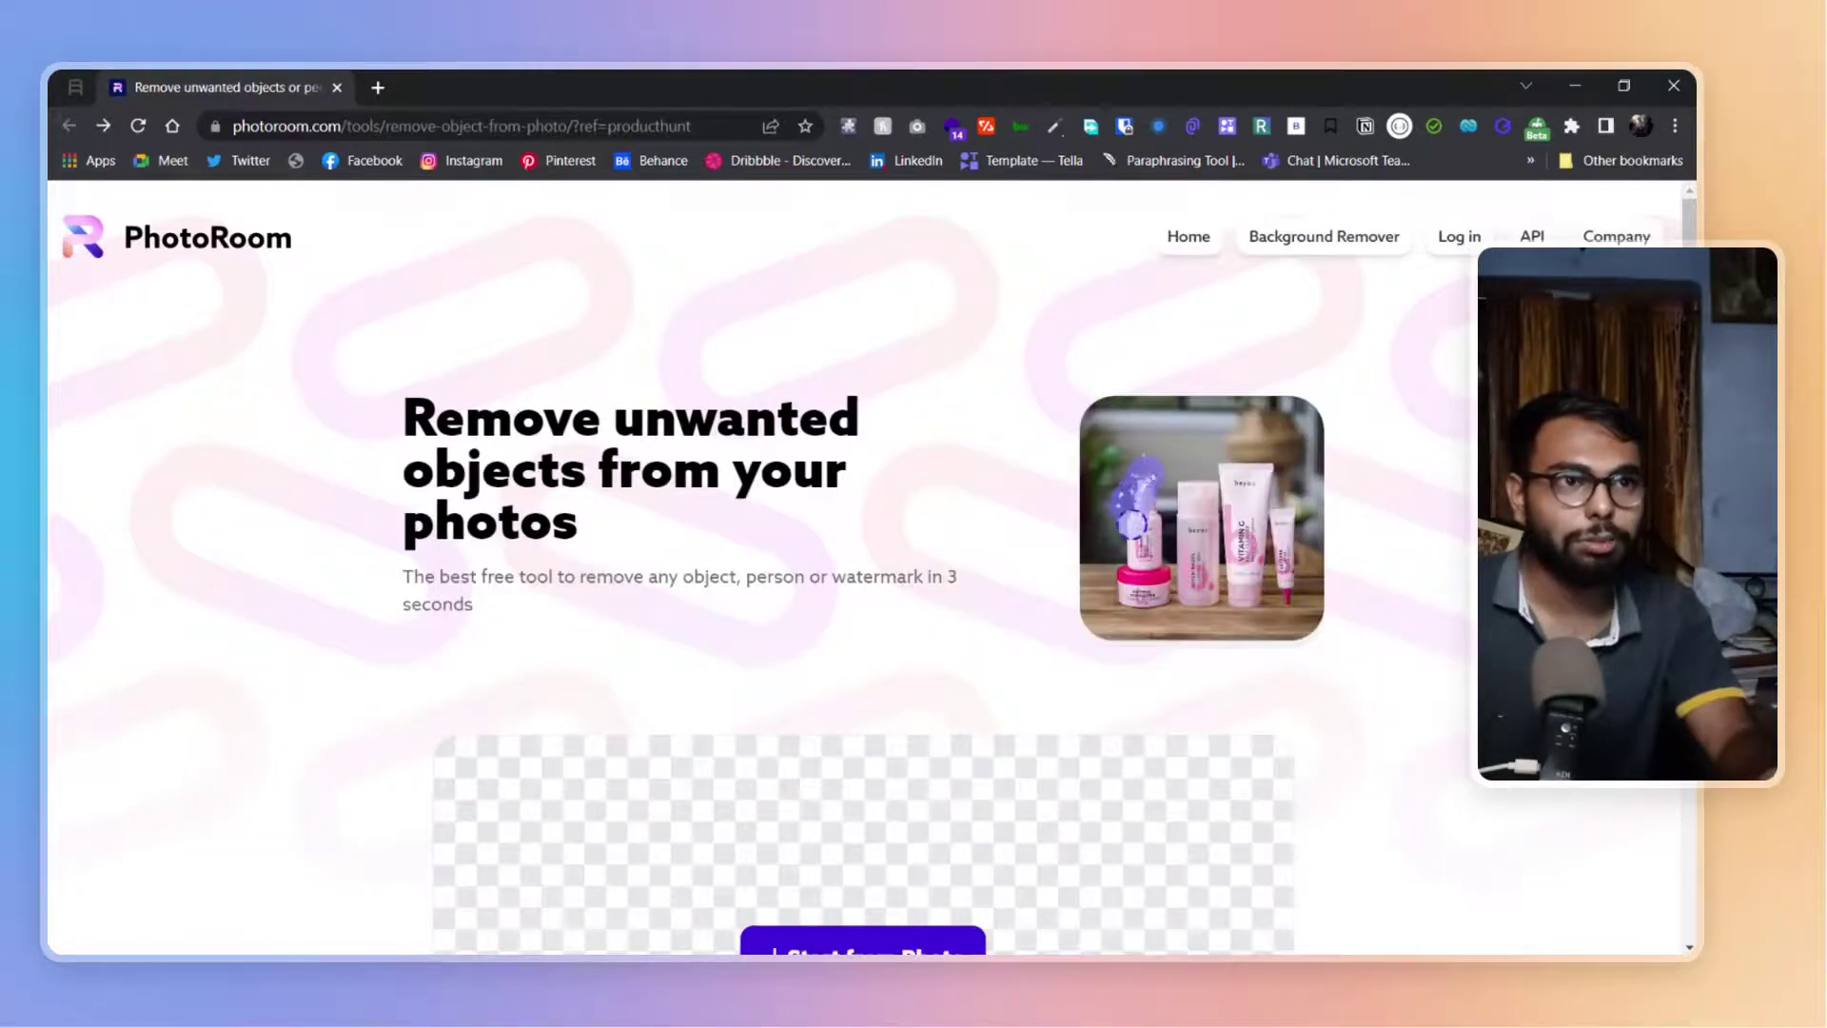